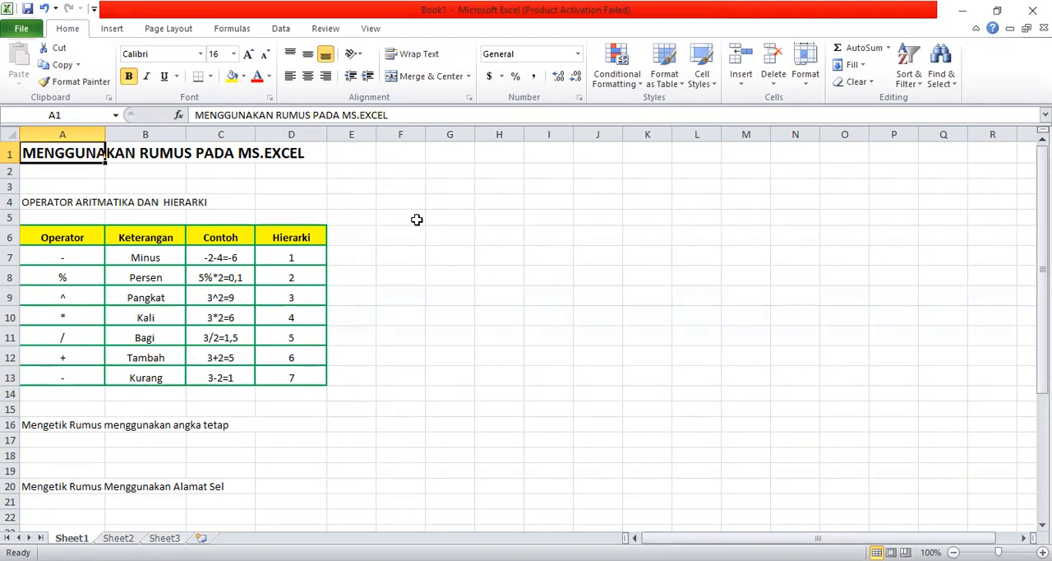
- Prefix the worksheet title in A1 with "Bab8: "
left_click(196, 115)
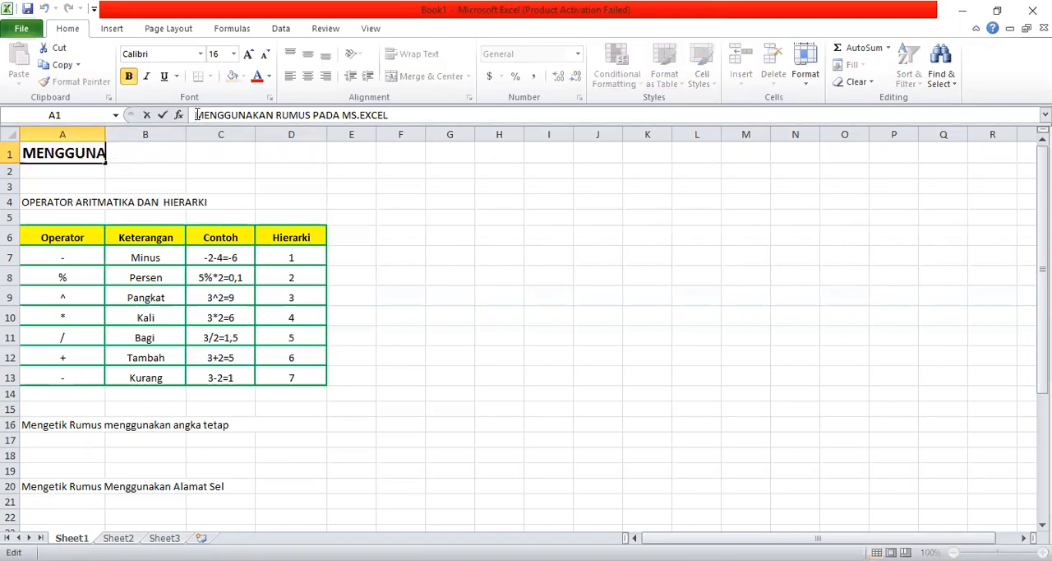
type("Bab")
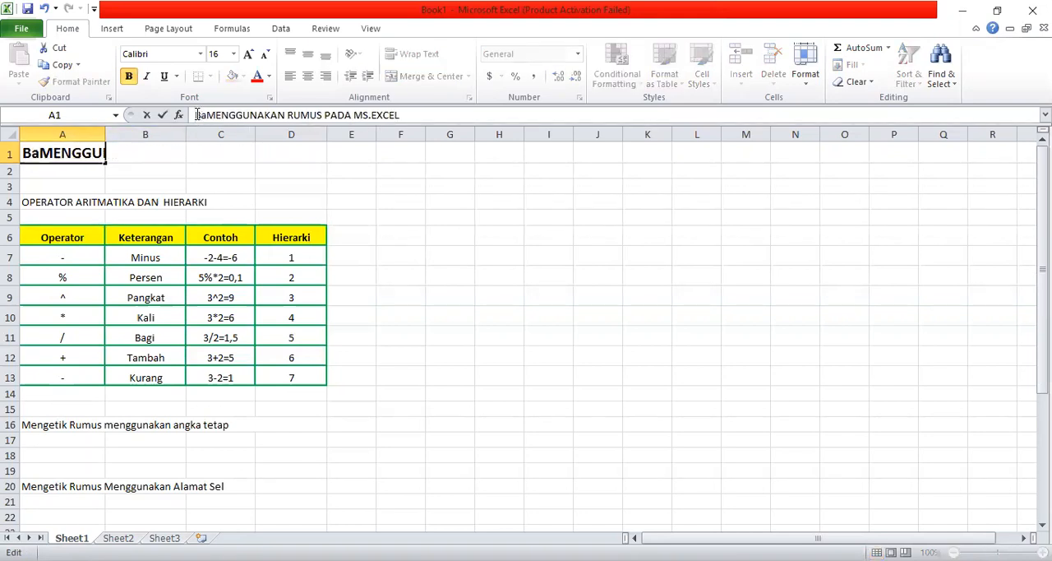
type("8:")
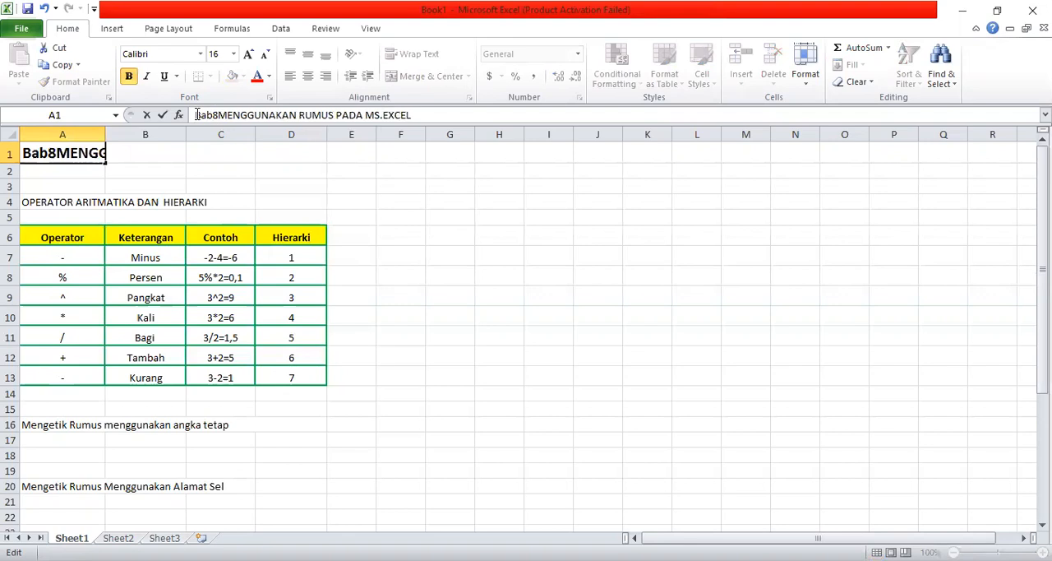
key("Return")
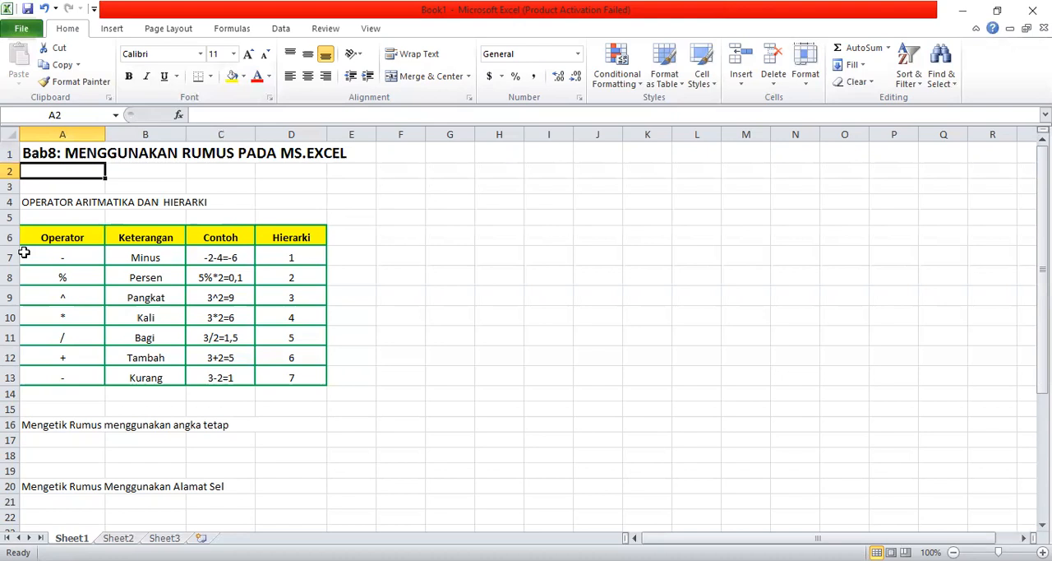
- Examine the Minus and Persen rows of the operator table, cell by cell from operator through example to hierarchy
left_click(64, 236)
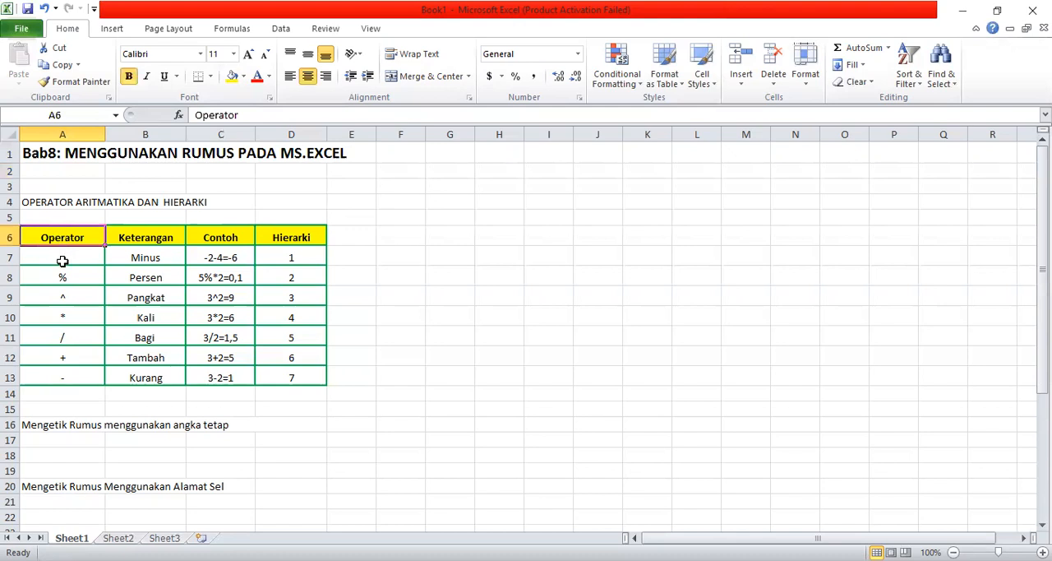
left_click(63, 258)
key("Right")
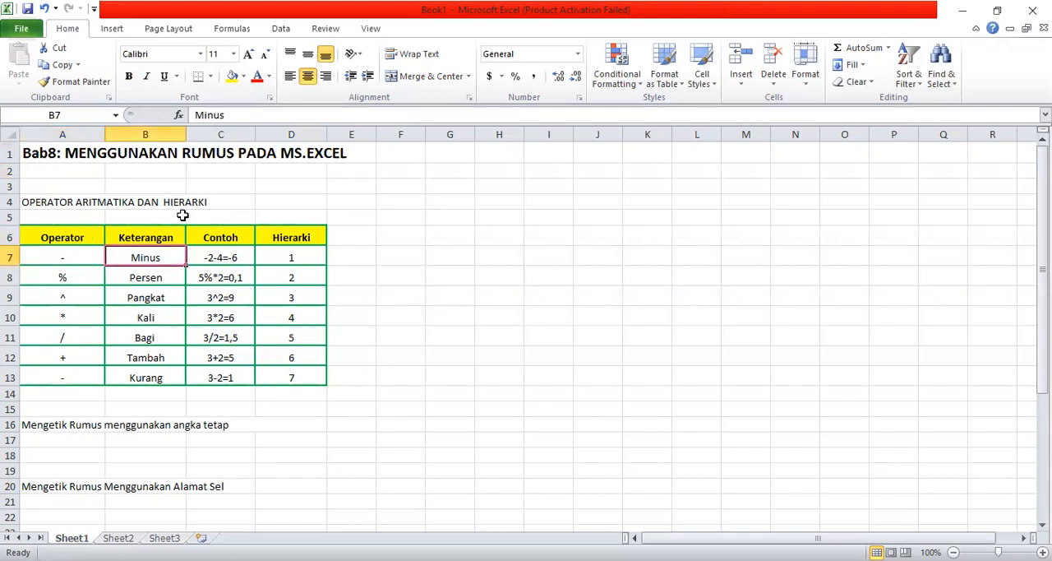
key("Right")
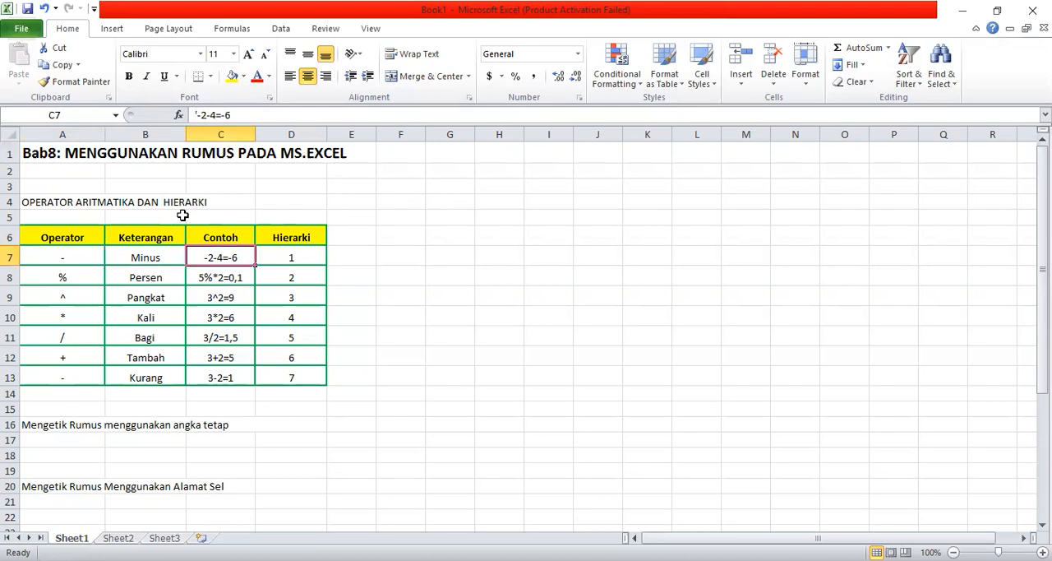
key("Right")
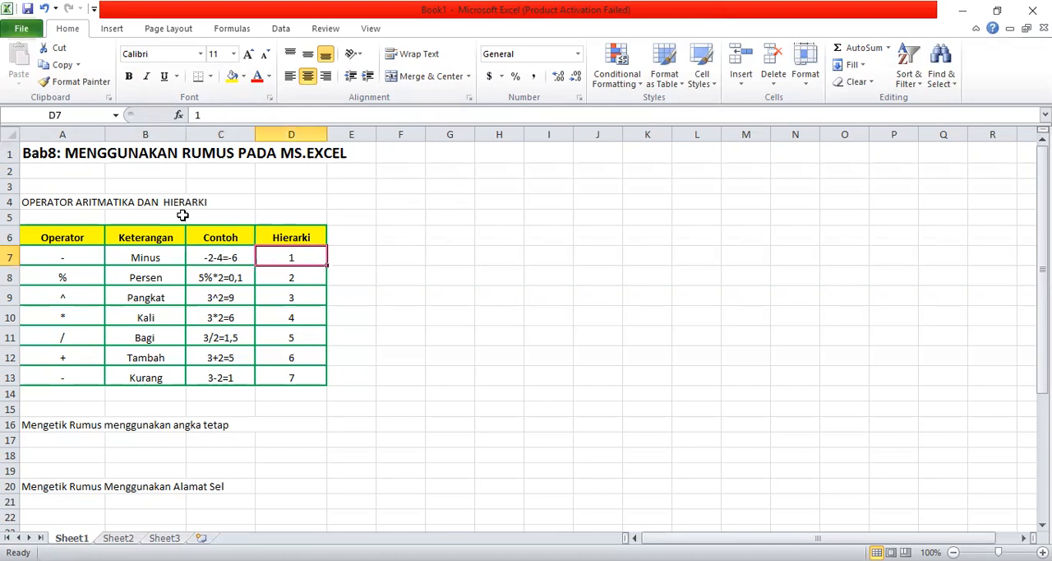
key("Left")
key("Left")
key("Left")
key("Down")
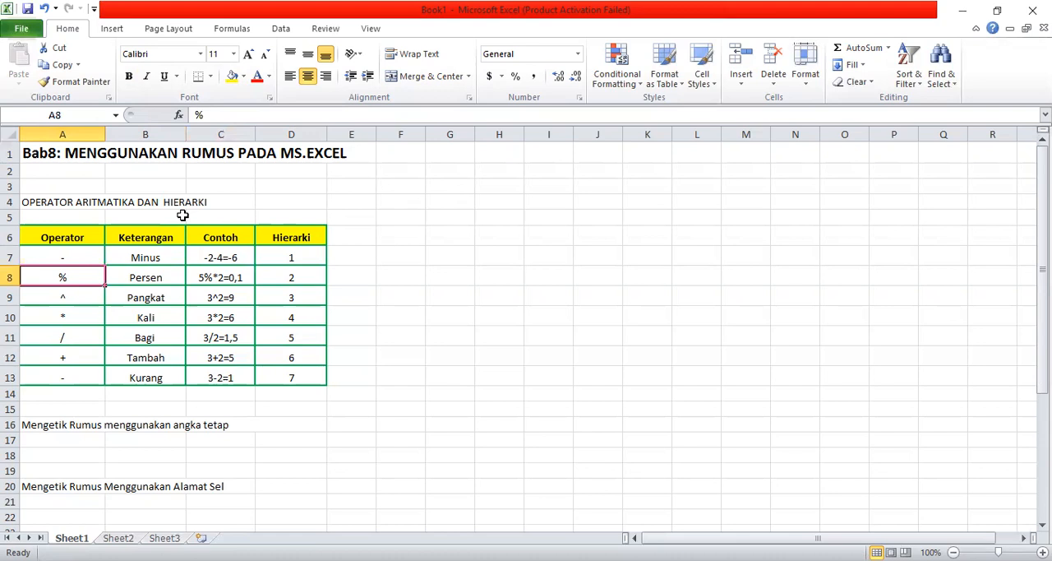
key("Right")
key("Right")
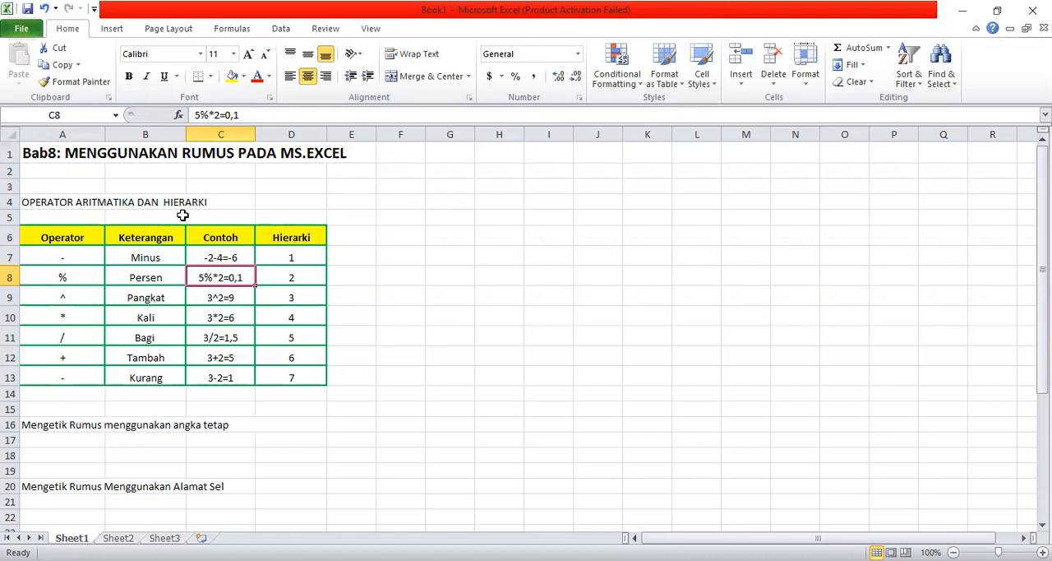
key("Right")
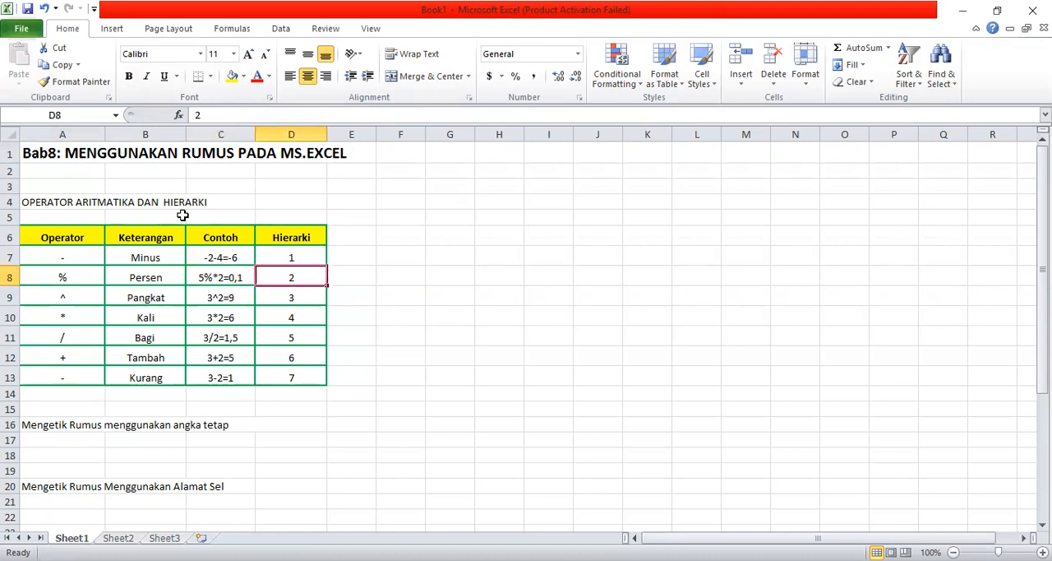
- Examine the Pangkat and Kali rows of the operator table, including their symbols, examples and hierarchy levels
key("Down")
key("Left")
key("Left")
key("Left")
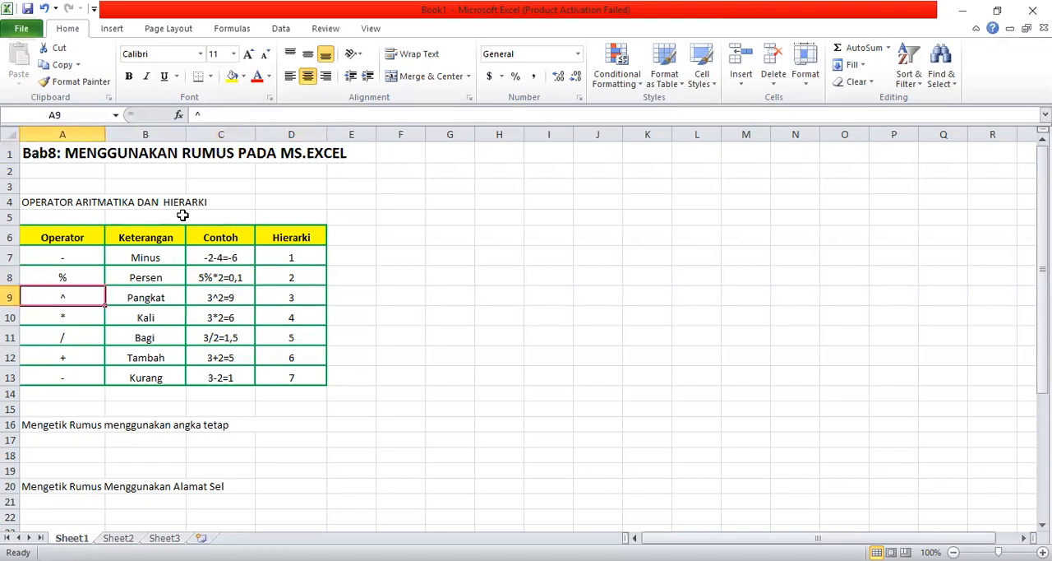
key("Right")
key("Right")
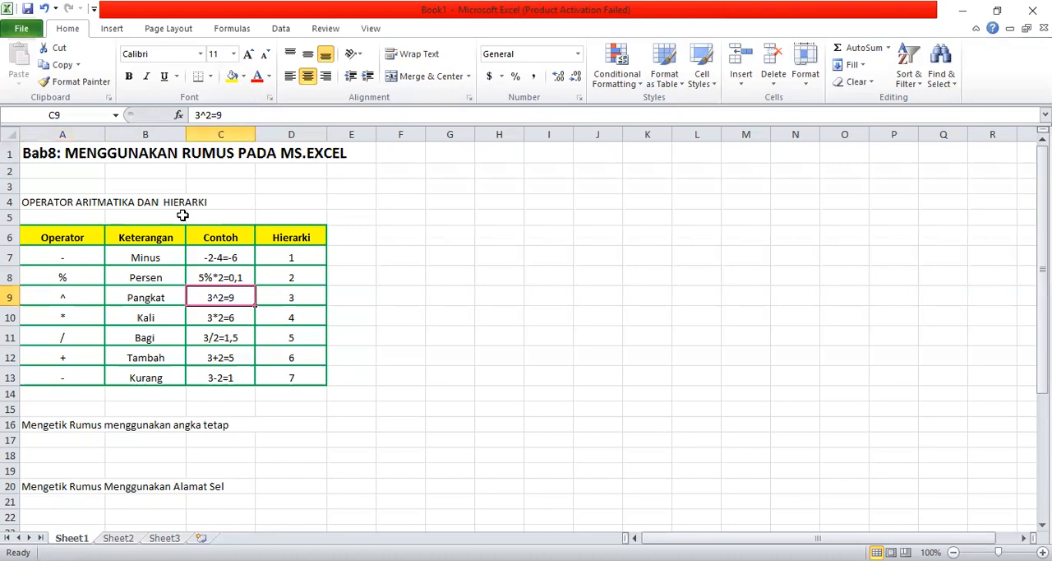
key("Down")
key("Right")
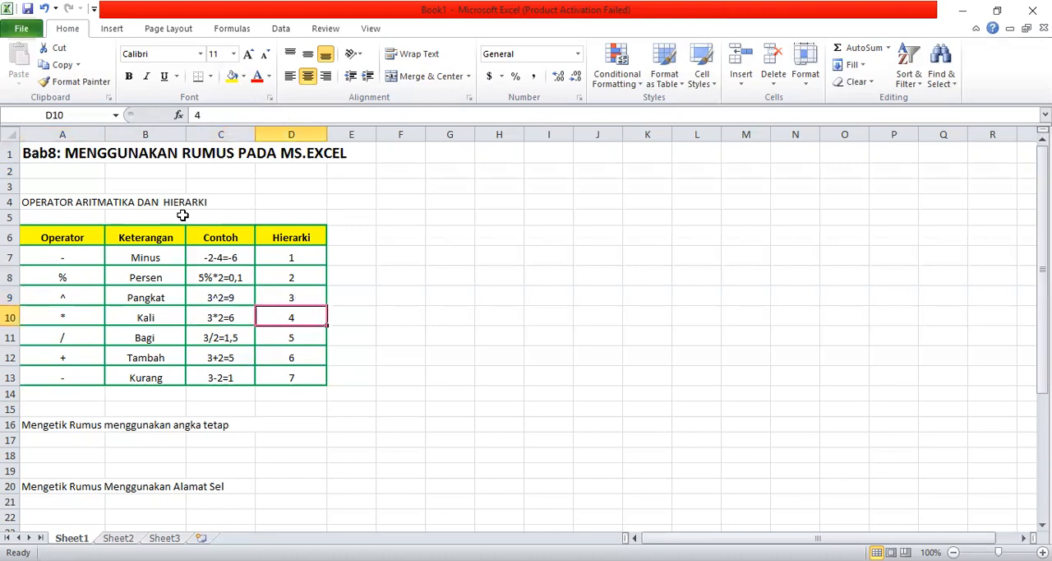
key("Left")
key("Left")
key("Left")
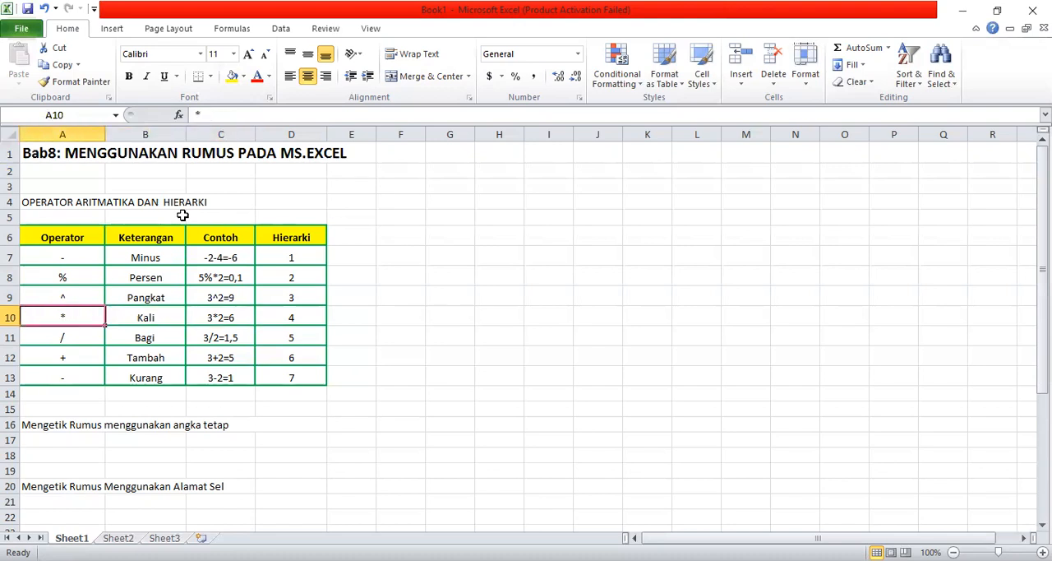
key("Right")
key("Right")
key("Right")
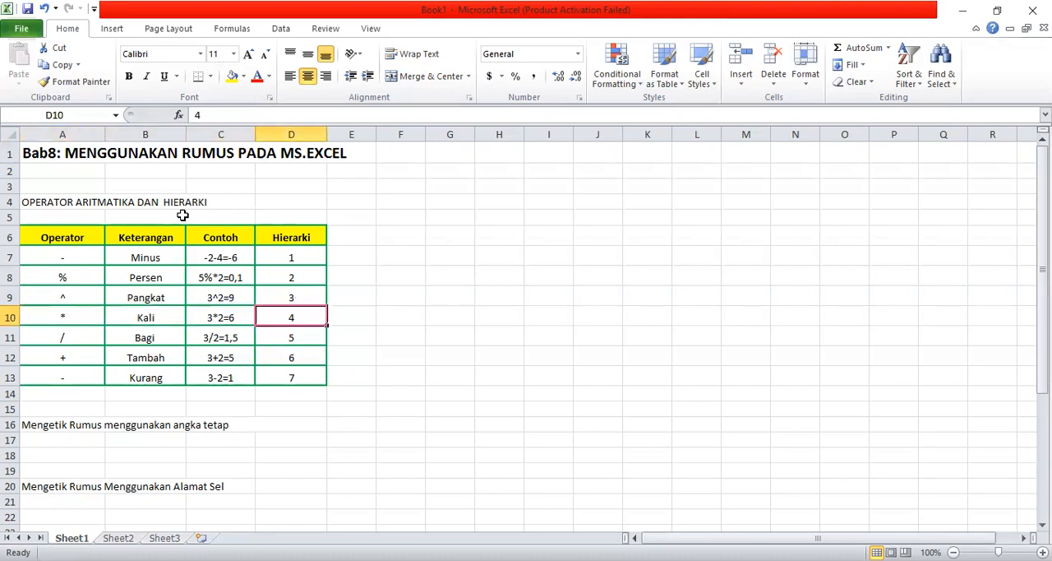
key("Right")
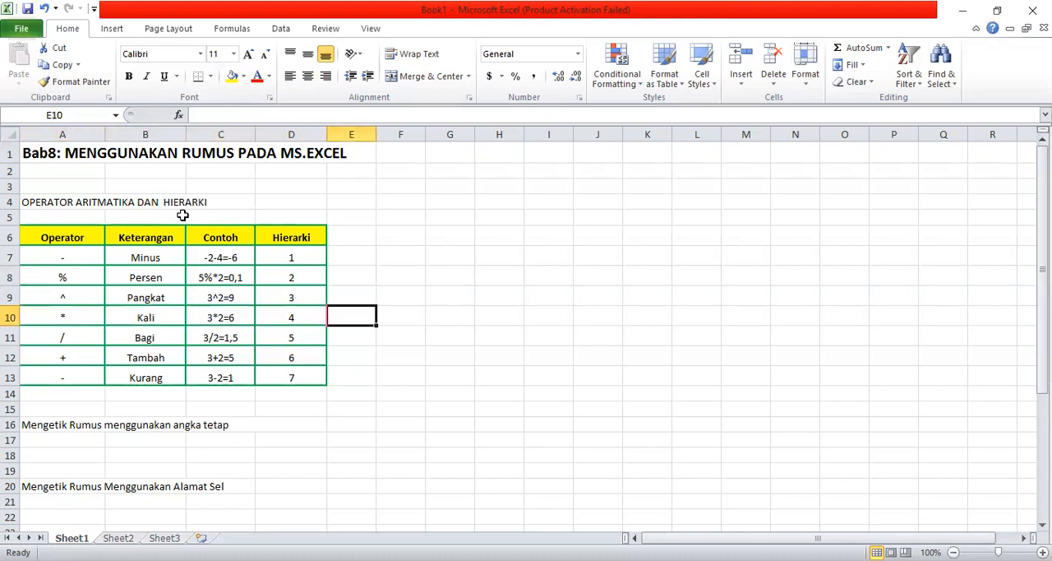
- Examine the Bagi, Tambah and Kurang rows of the operator table, including their examples and hierarchy levels
key("Down")
key("Left")
key("Left")
key("Left")
key("Left")
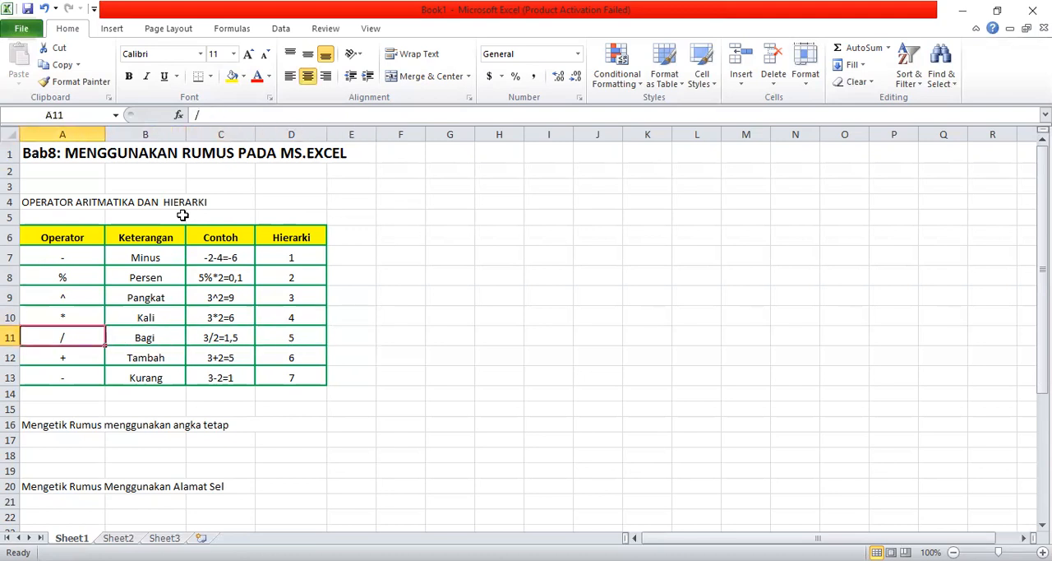
key("Right")
key("Right")
key("Right")
key("Down")
key("Left")
key("Left")
key("Left")
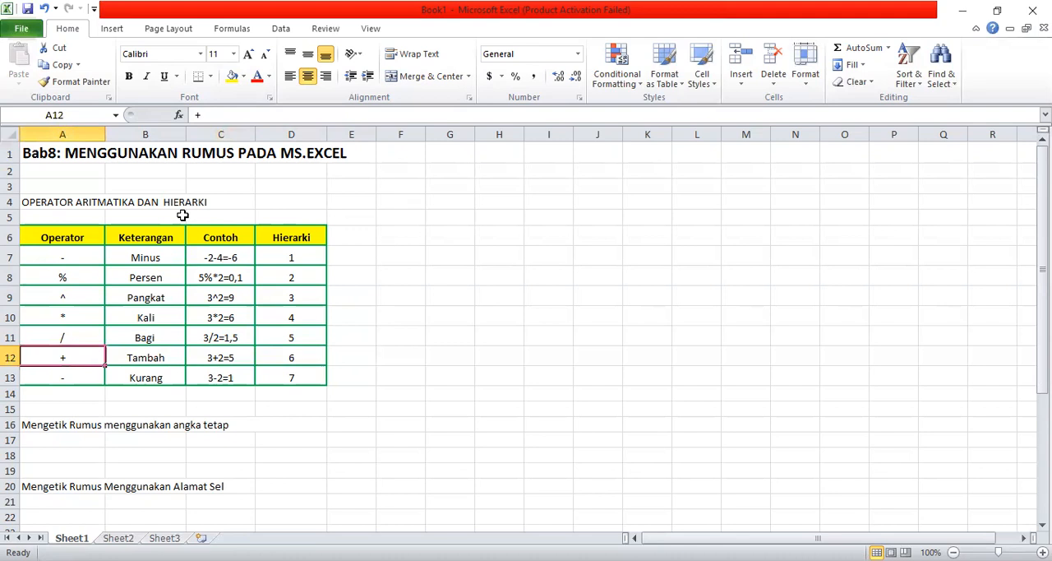
key("Right")
key("Right")
key("Right")
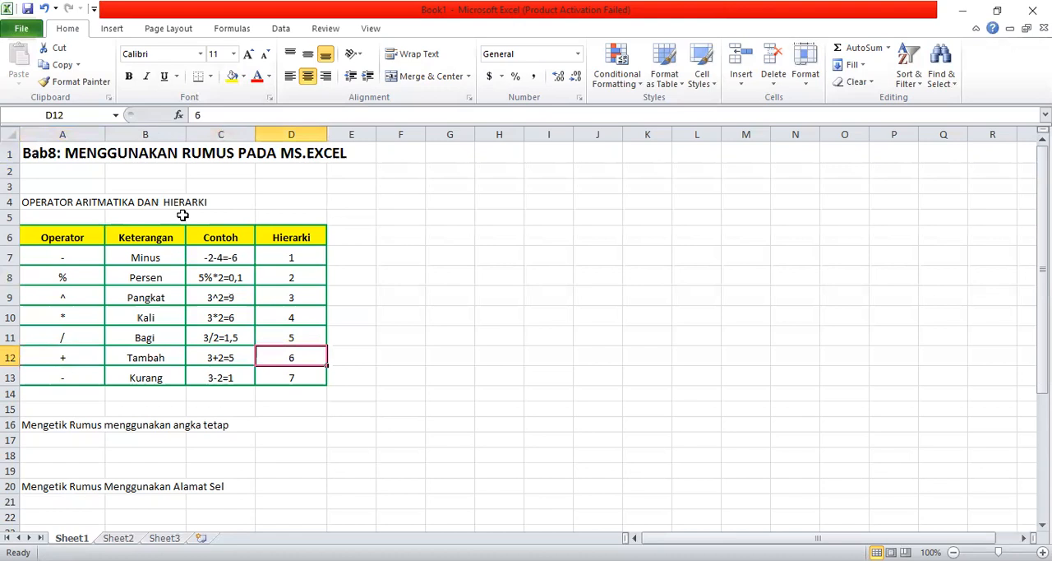
key("Down")
key("Left")
key("Left")
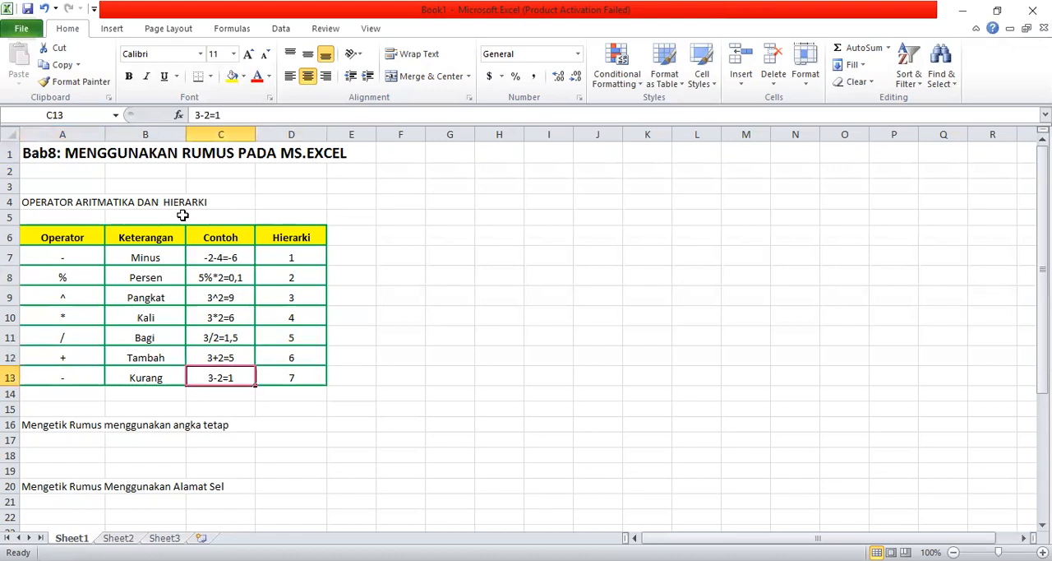
key("Right")
key("Right")
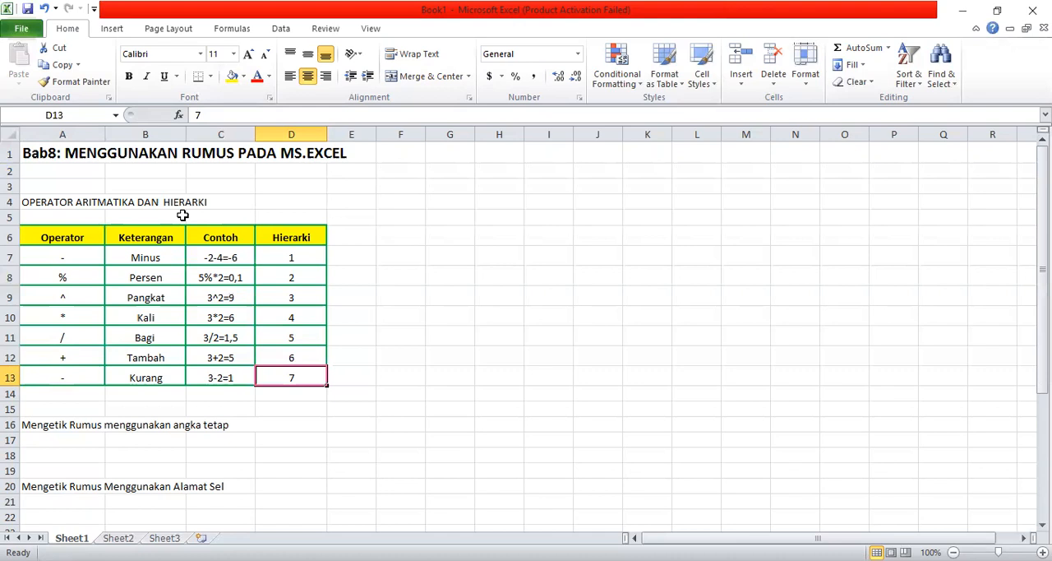
- Enter the formula =2+3*4 in F6 and reselect the cell to show its formula
left_click(409, 244)
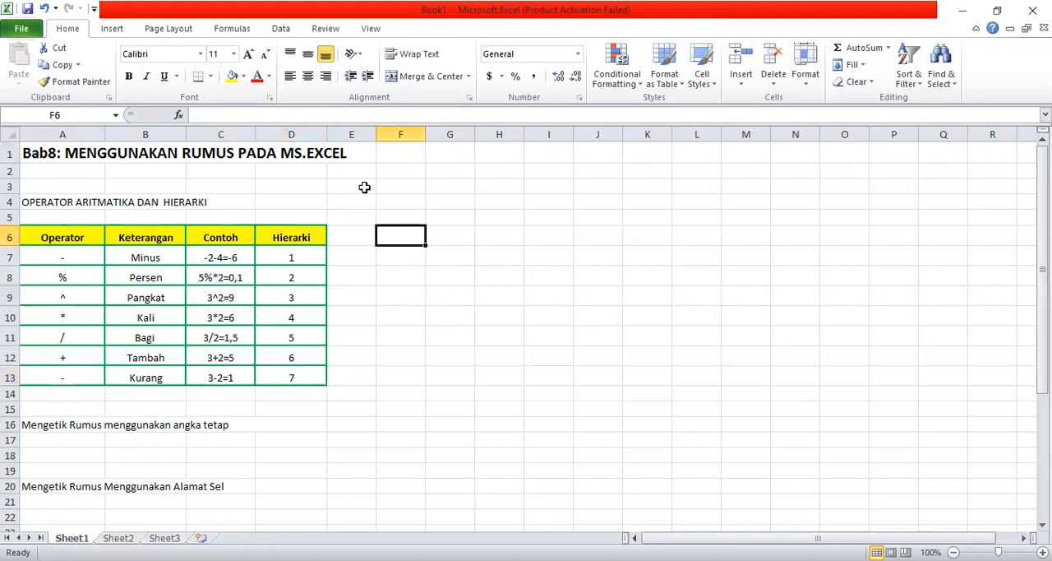
type("=")
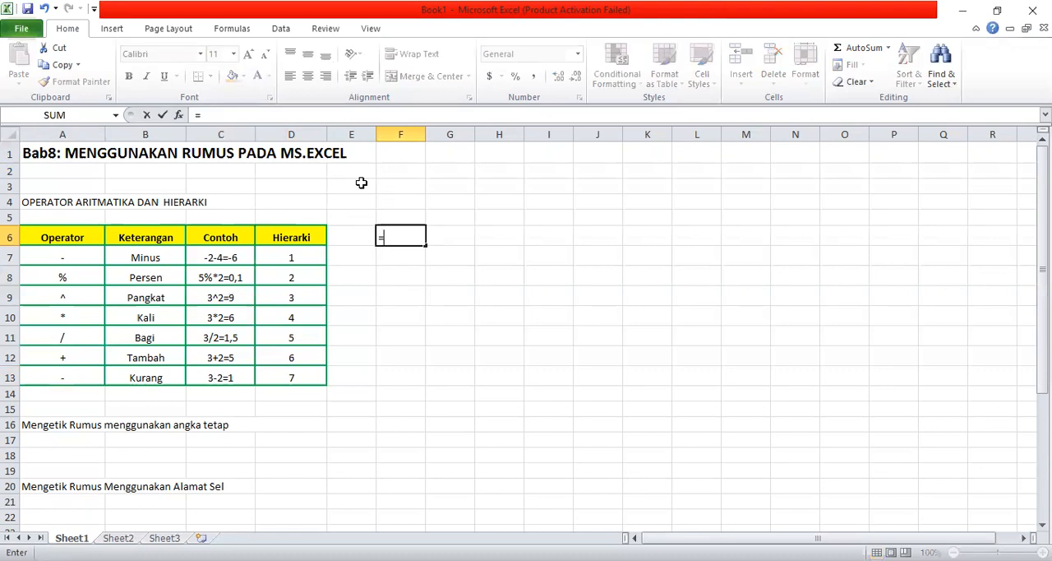
type("2+3*4")
key("Return")
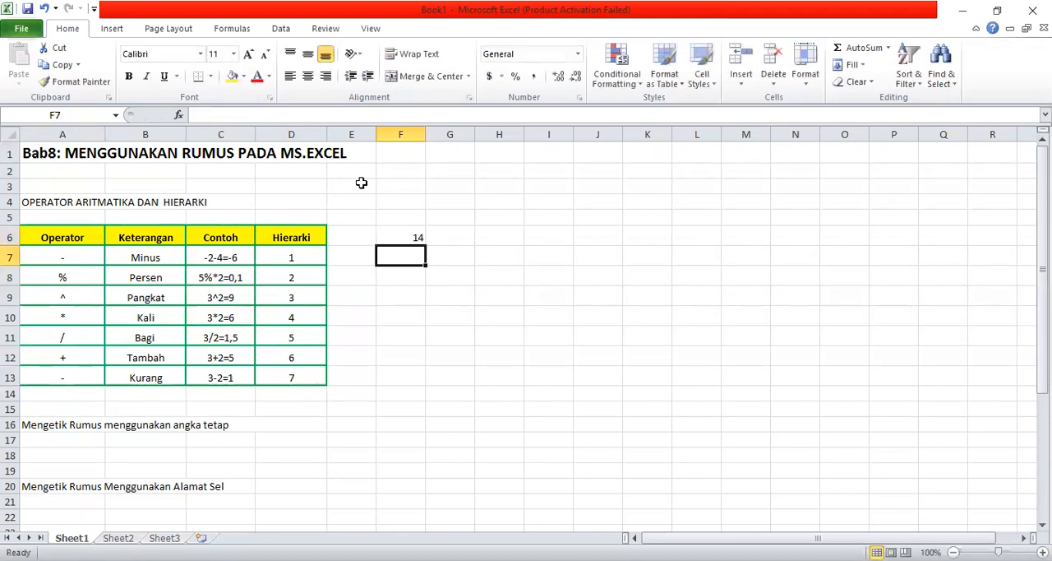
key("Up")
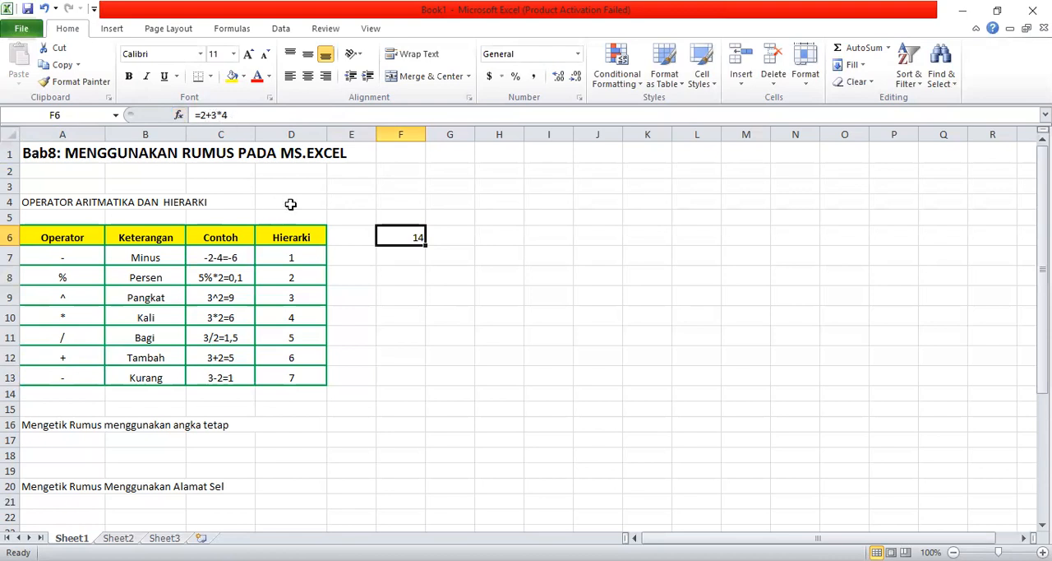
- Enter the formula =(2+3)*4 in F7, with parentheses around the addition
left_click(407, 264)
left_click(415, 239)
left_click(407, 256)
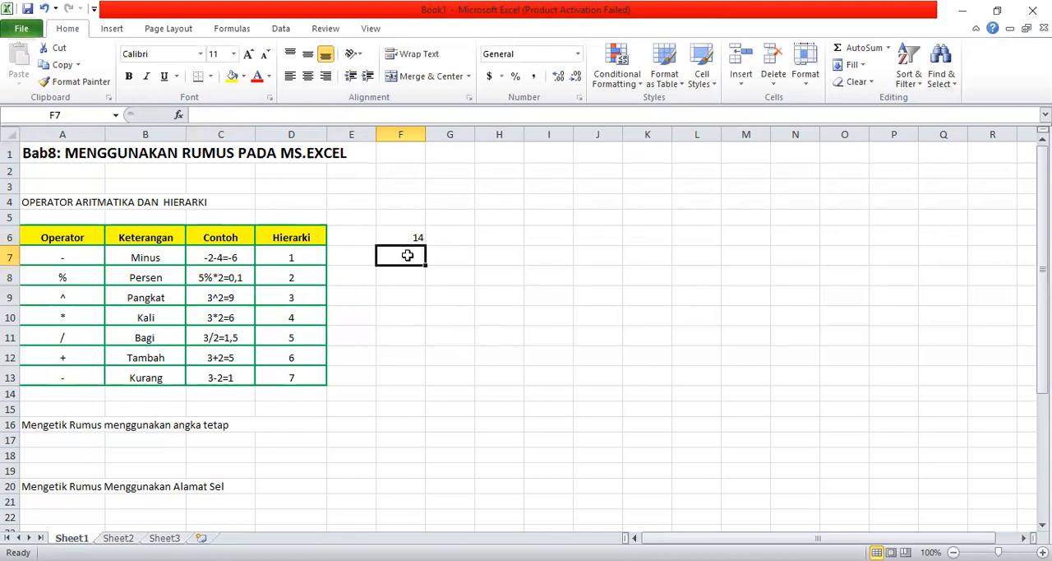
left_click(406, 233)
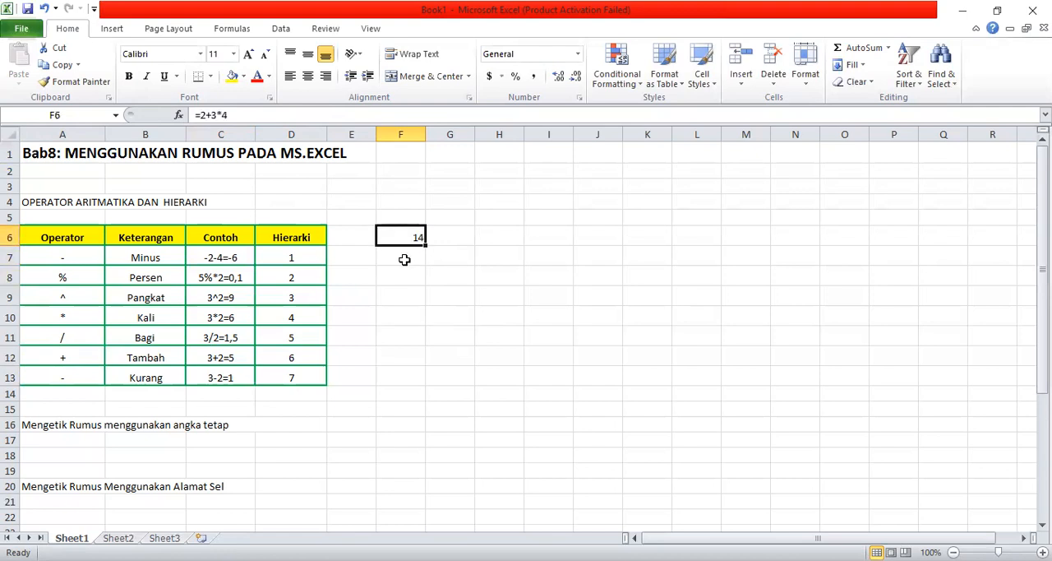
left_click(404, 259)
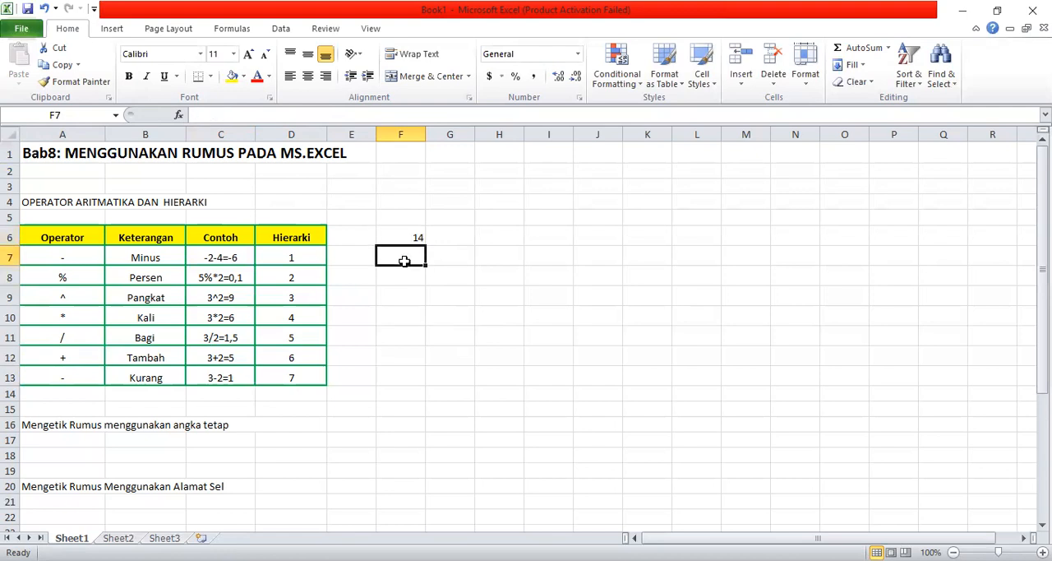
left_click(221, 120)
type("=")
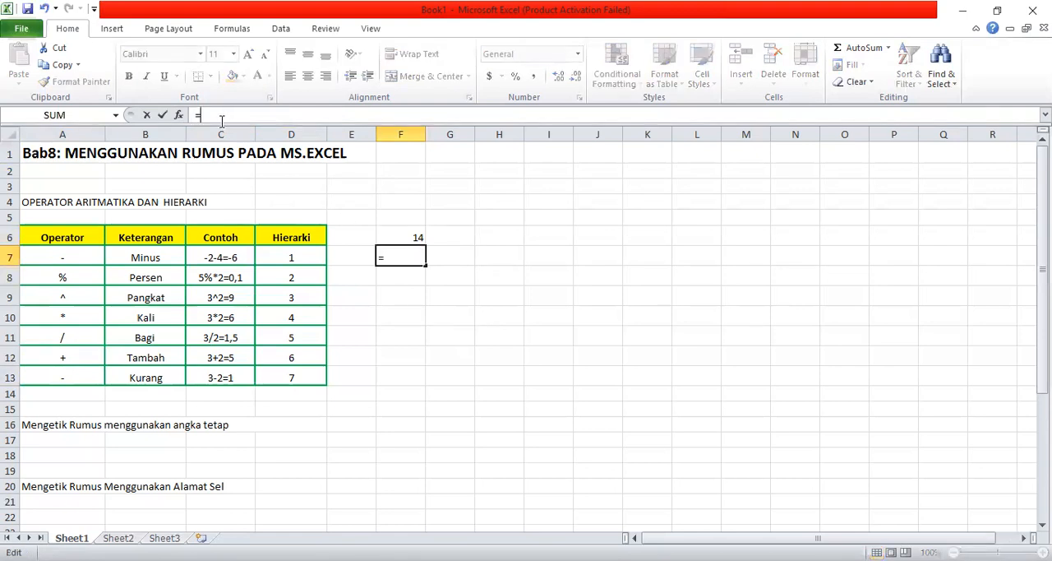
type("(2+3)*4")
key("Return")
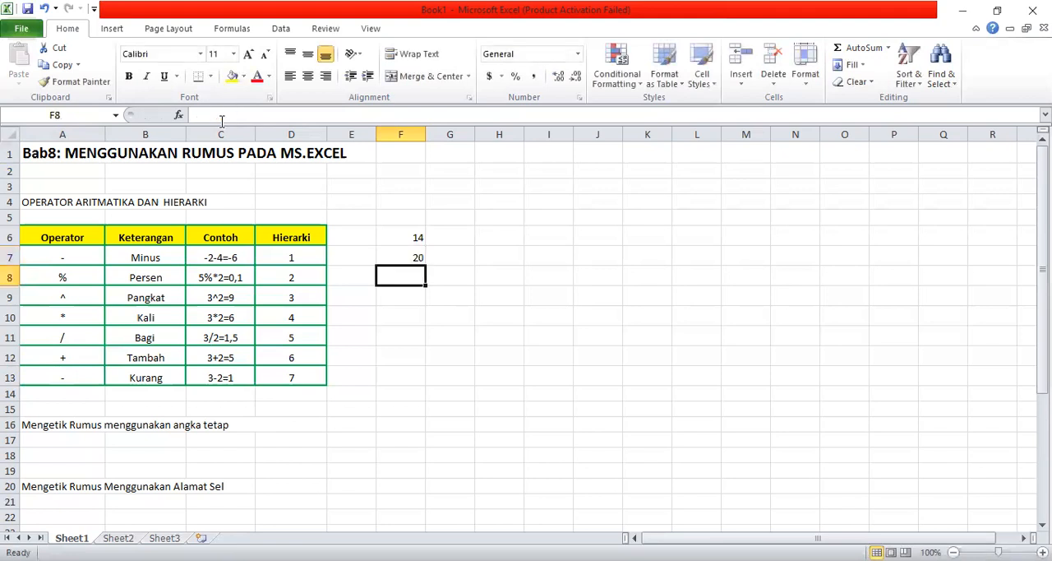
- Compare the formulas in F7 and F6, and return to the minus operator in A7
key("Up")
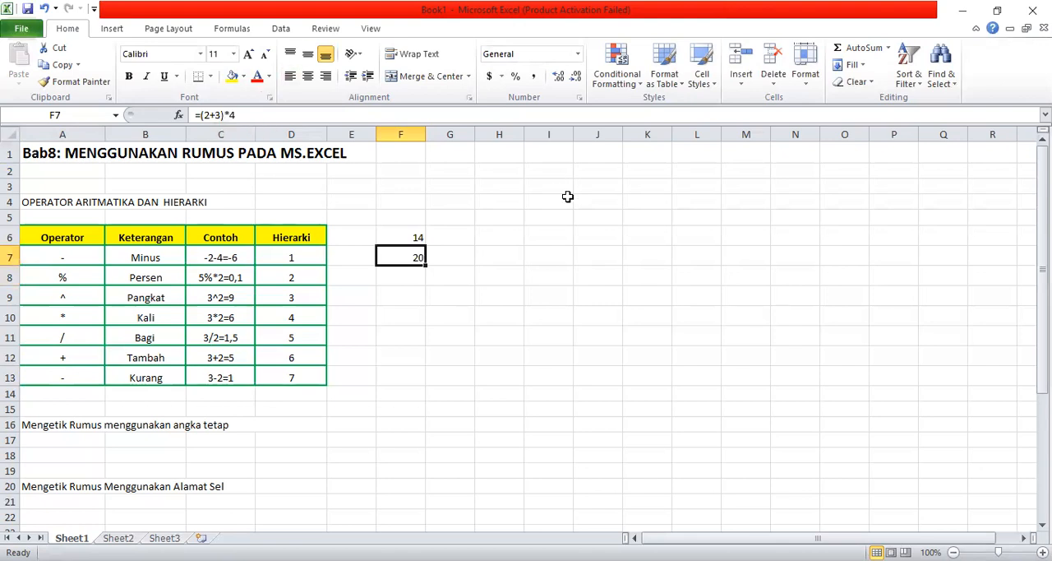
key("Up")
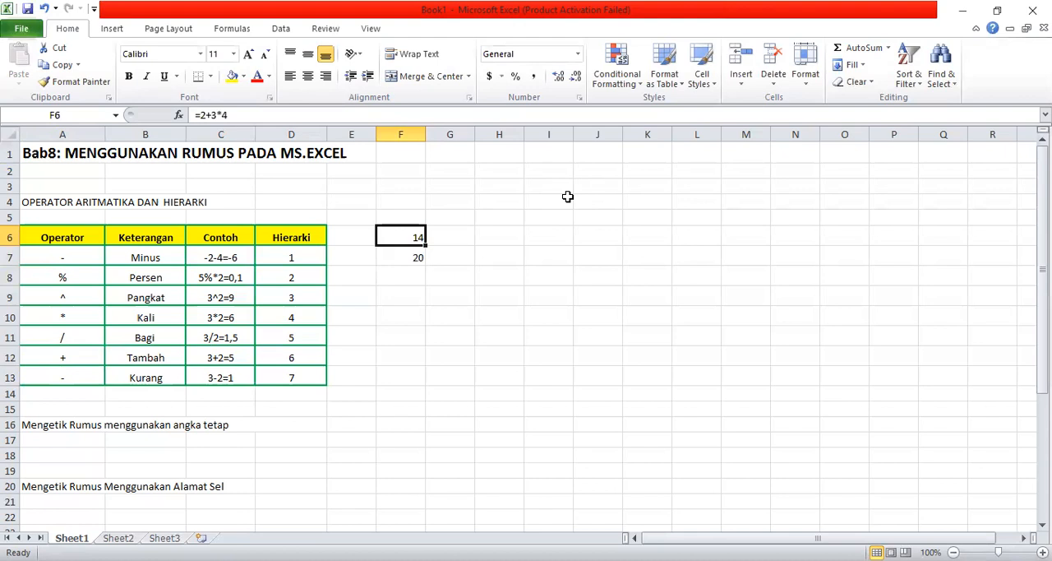
key("Down")
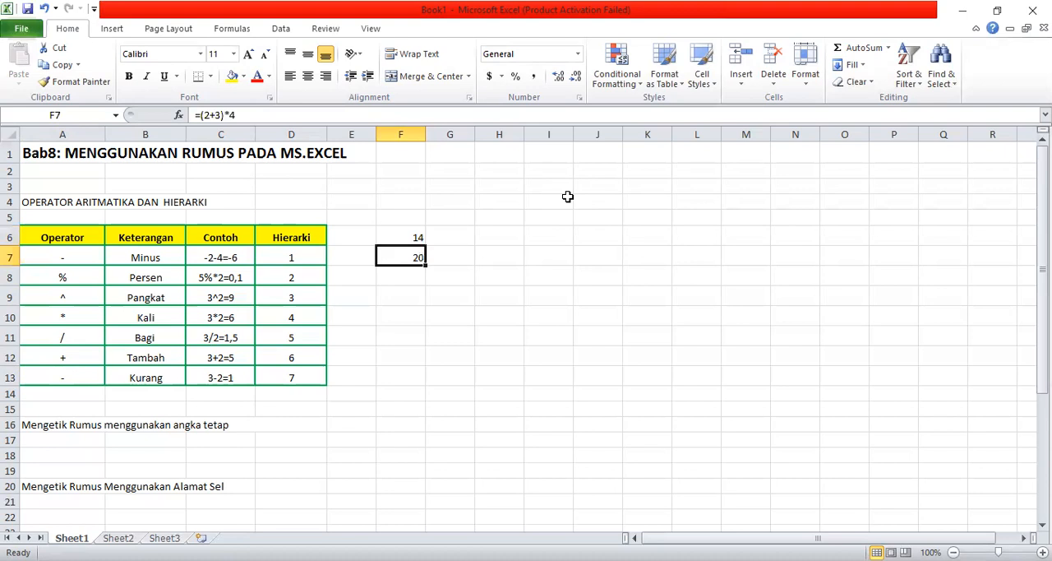
left_click(68, 260)
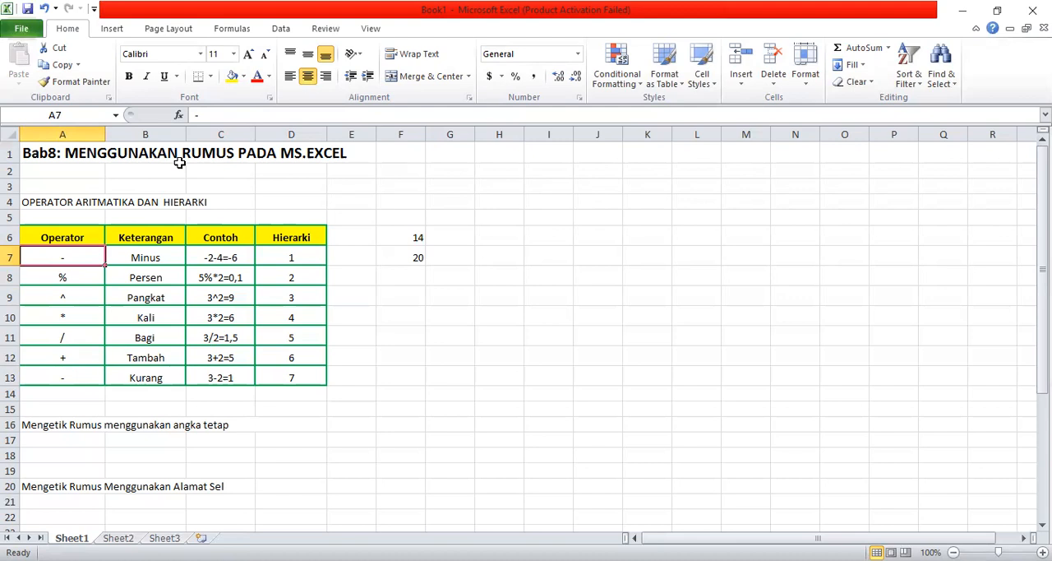
- Review the operator symbols in A8 through A13 in hierarchy order, and return to the percent operator in A8
key("Down")
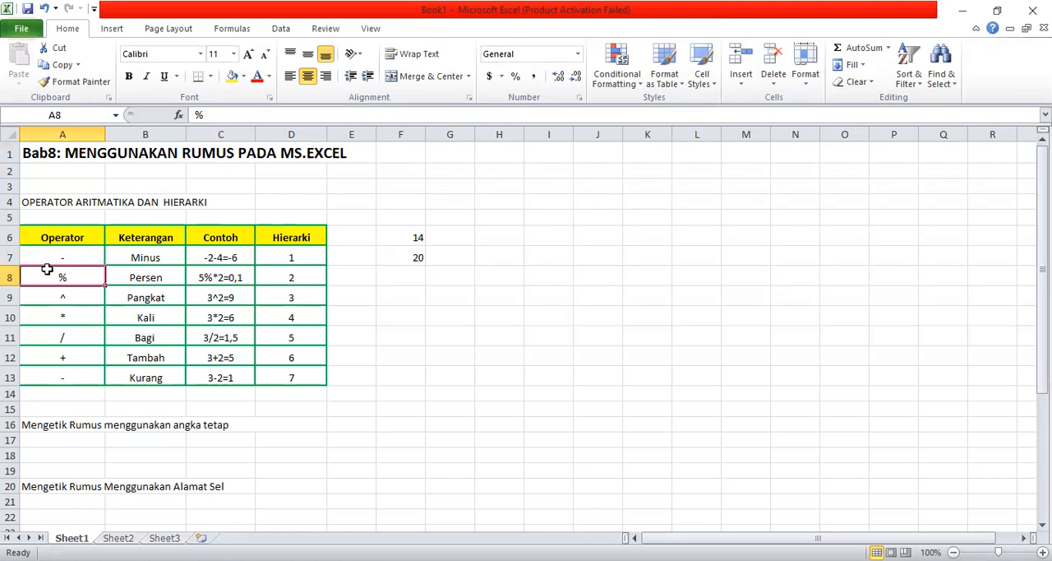
left_click(29, 304)
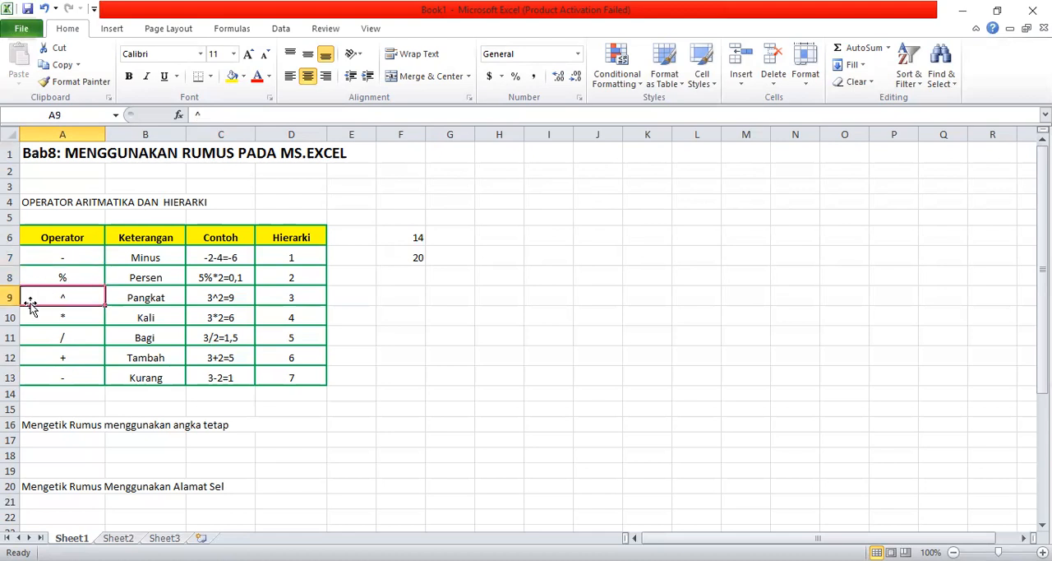
left_click(41, 312)
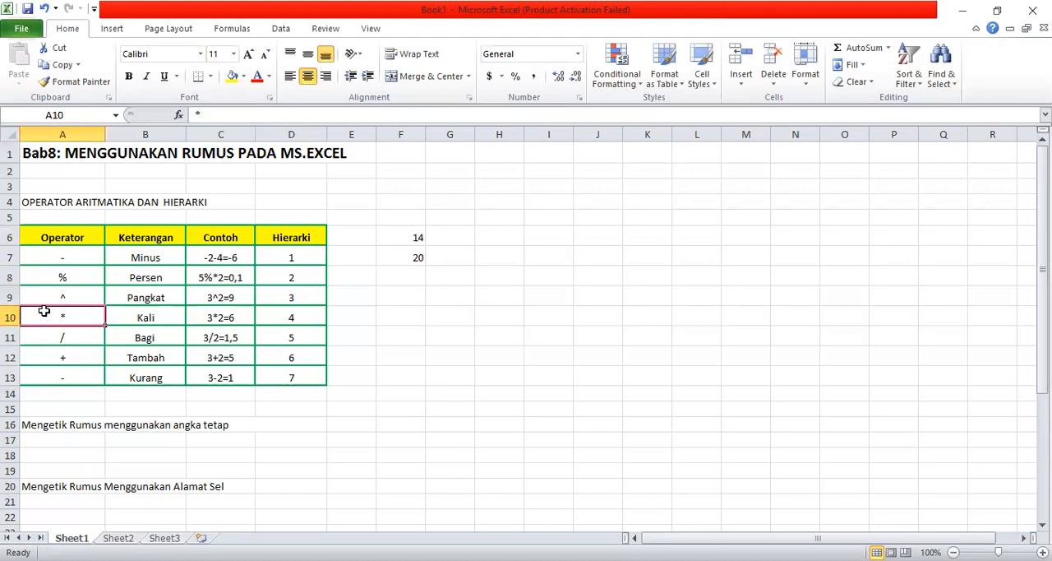
left_click(59, 300)
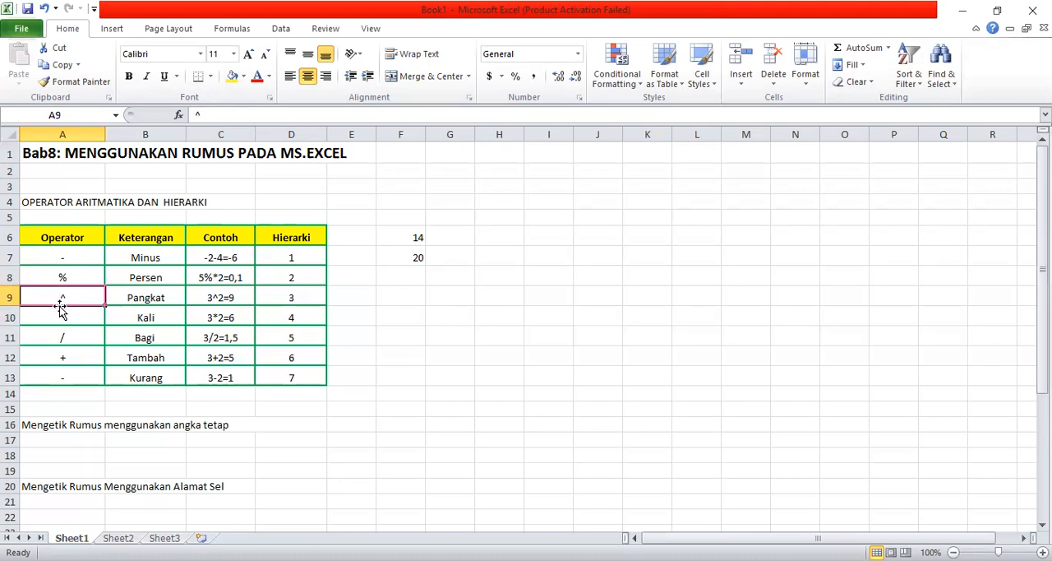
left_click(49, 323)
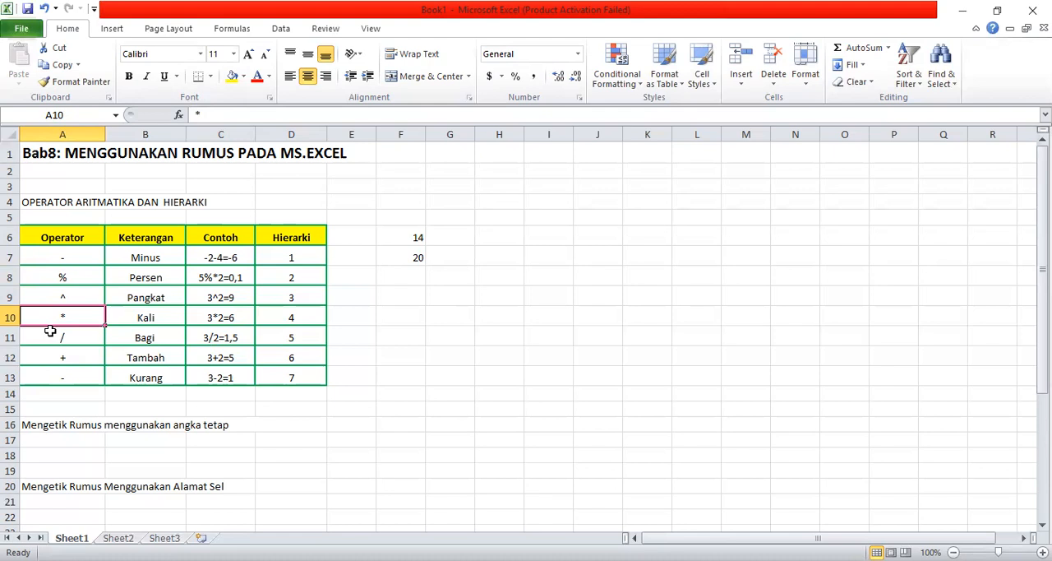
left_click(77, 342)
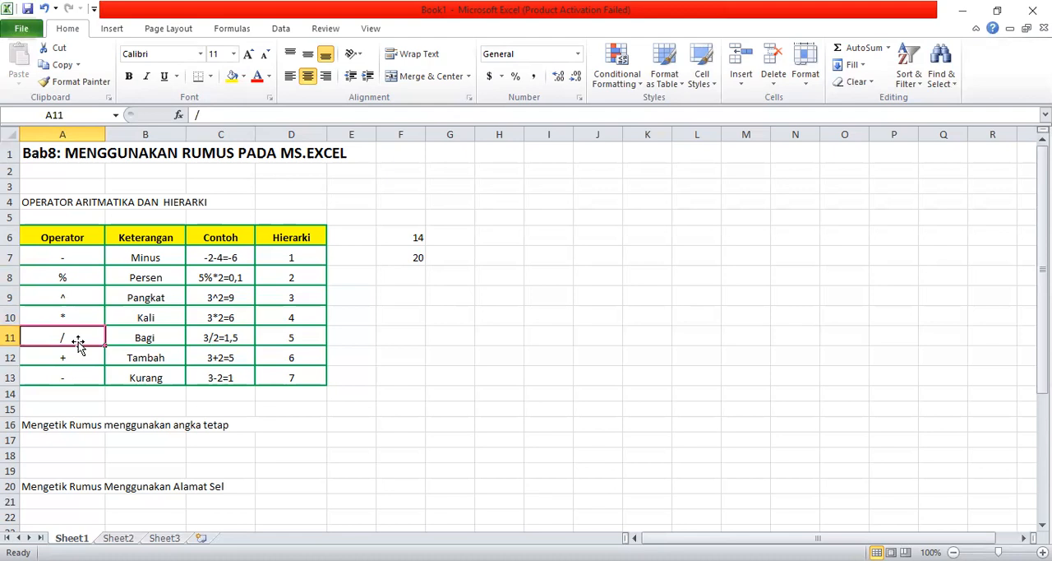
left_click(77, 355)
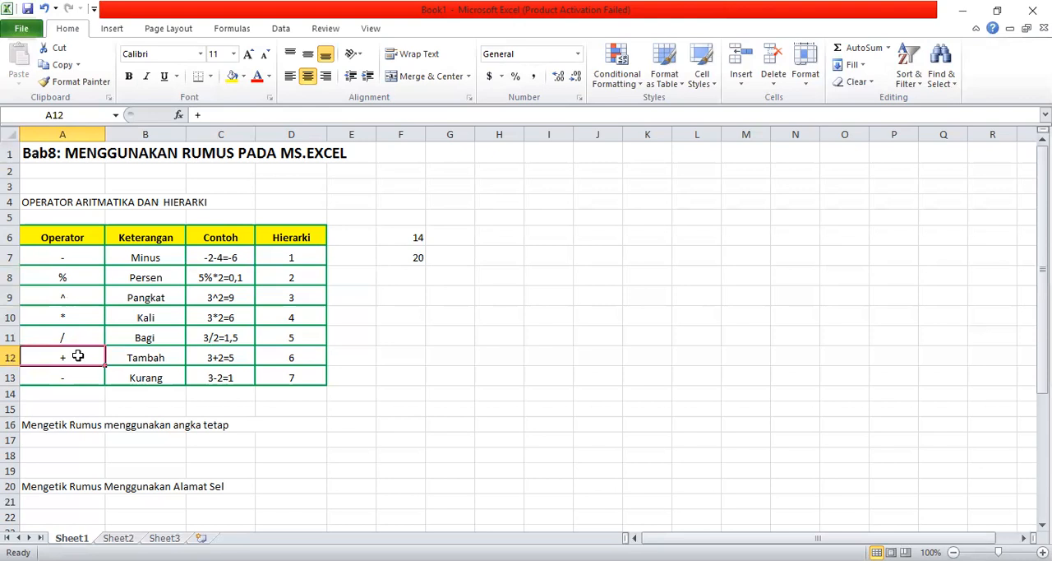
left_click(74, 381)
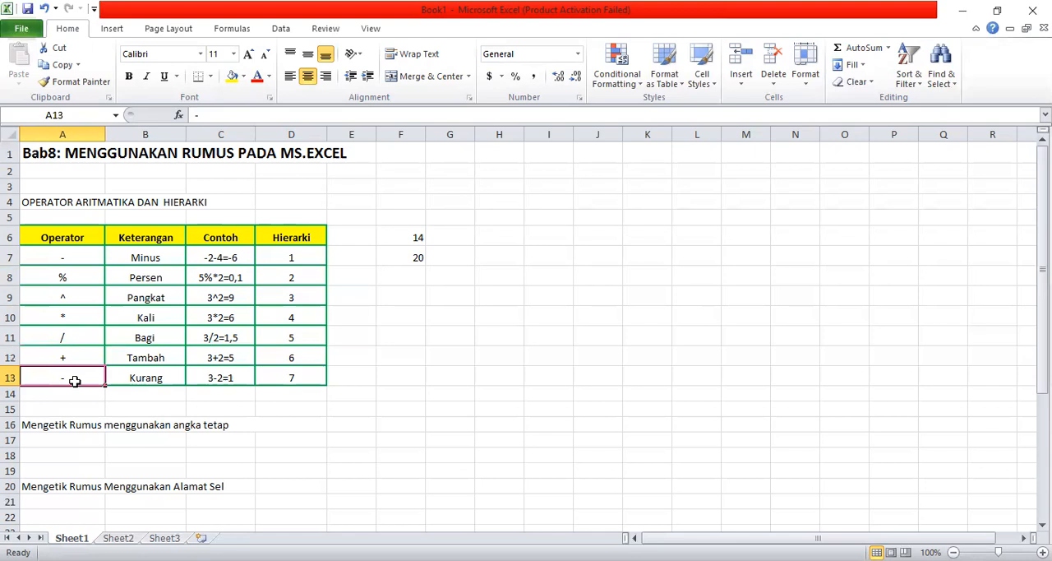
left_click(91, 279)
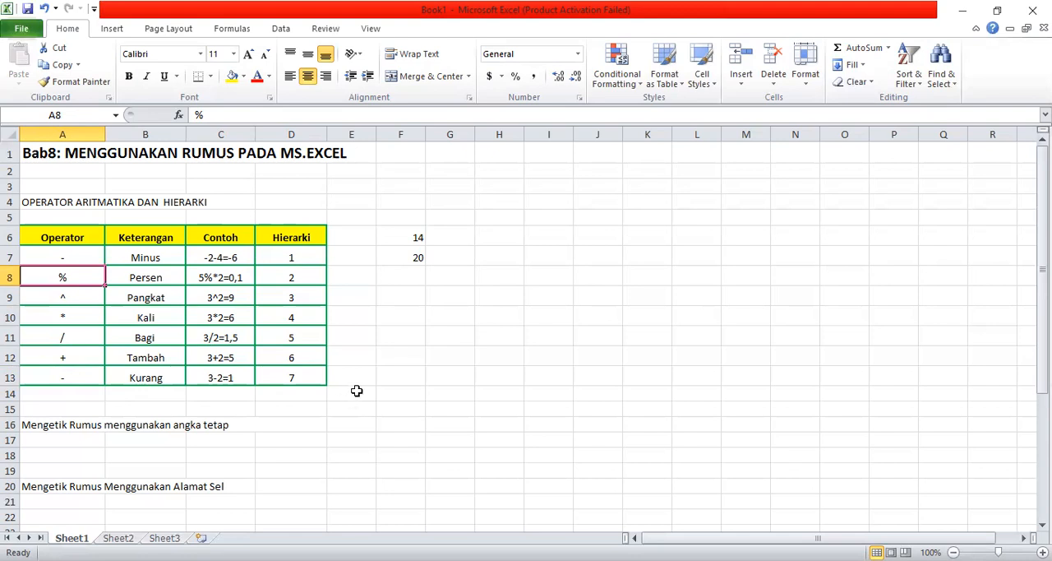
- Clear the two example formulas from F6:F7 beside the operator table
left_click(400, 304)
key("Up")
key("Up")
key("Up")
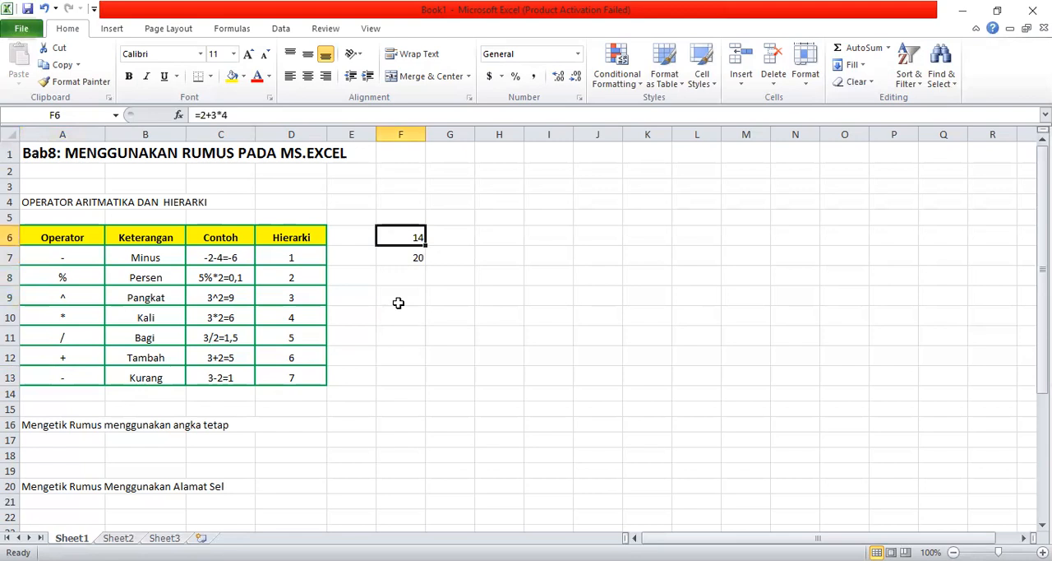
key("Down")
key("Up")
key("shift+Down")
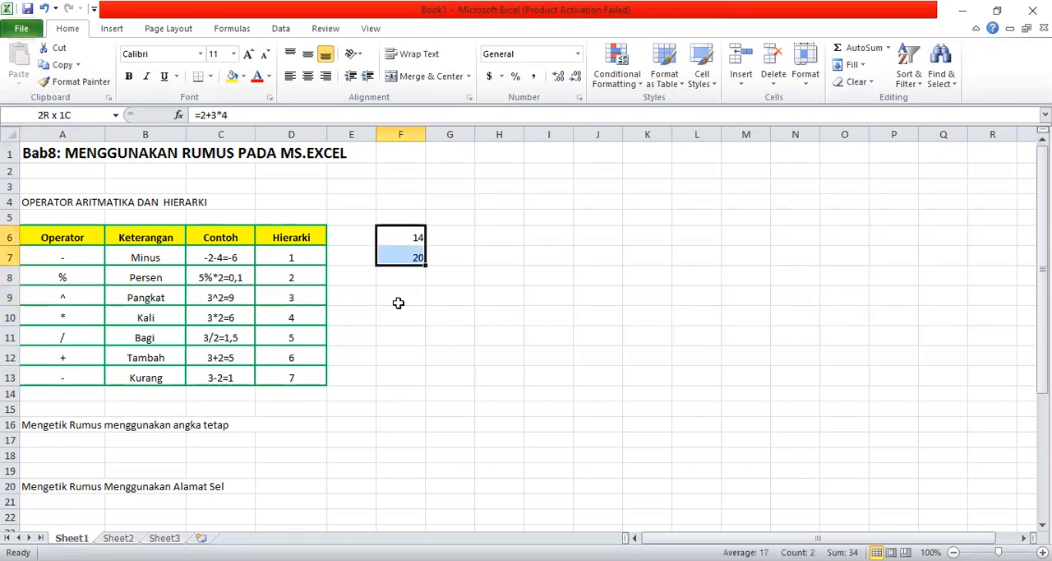
key("ctrl+c")
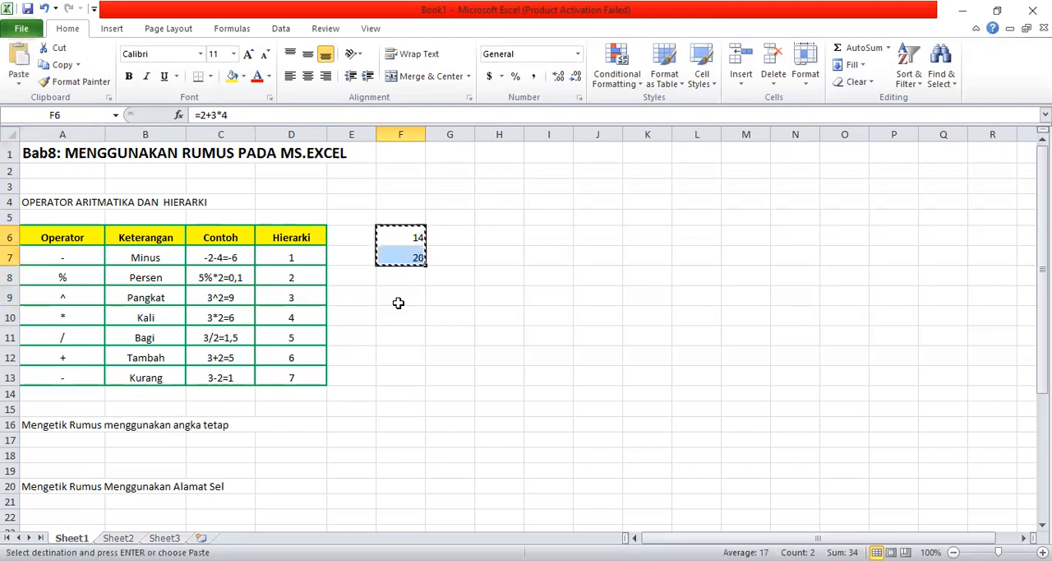
key("Delete")
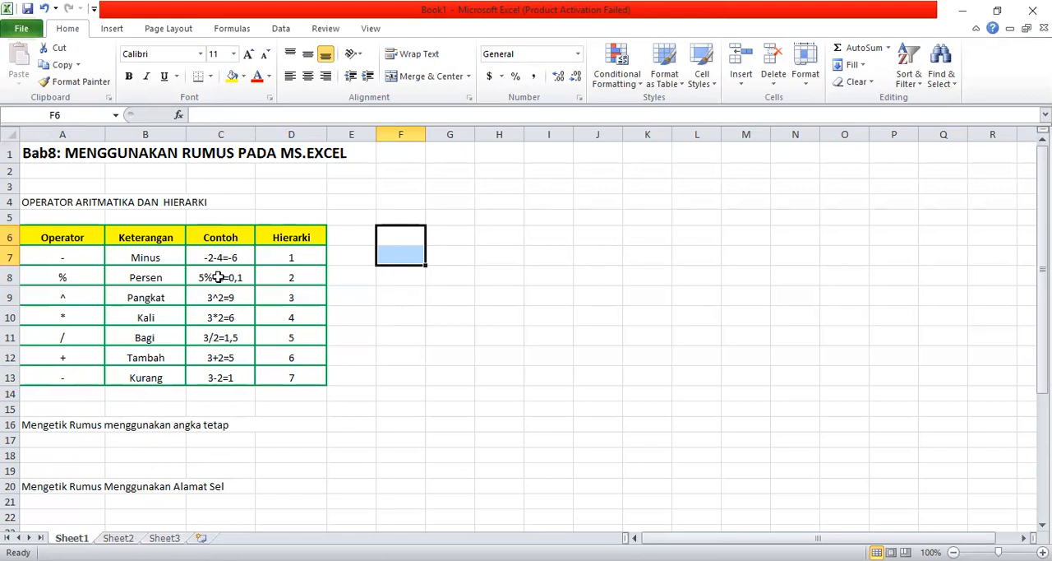
- Enter the constant-number formula =5*10 in A17 and reselect the cell to show its formula
left_click(65, 437)
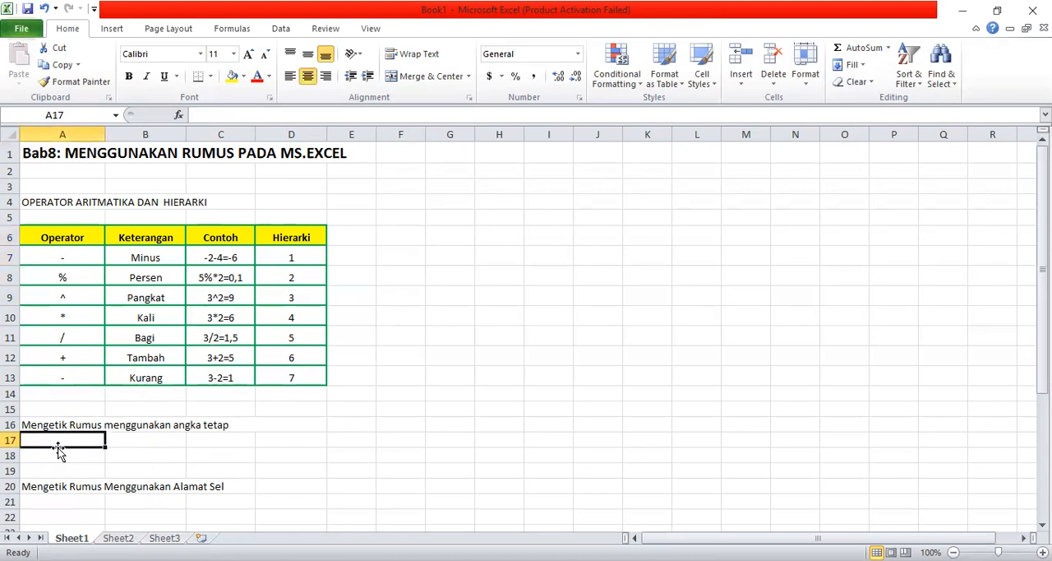
left_click(200, 117)
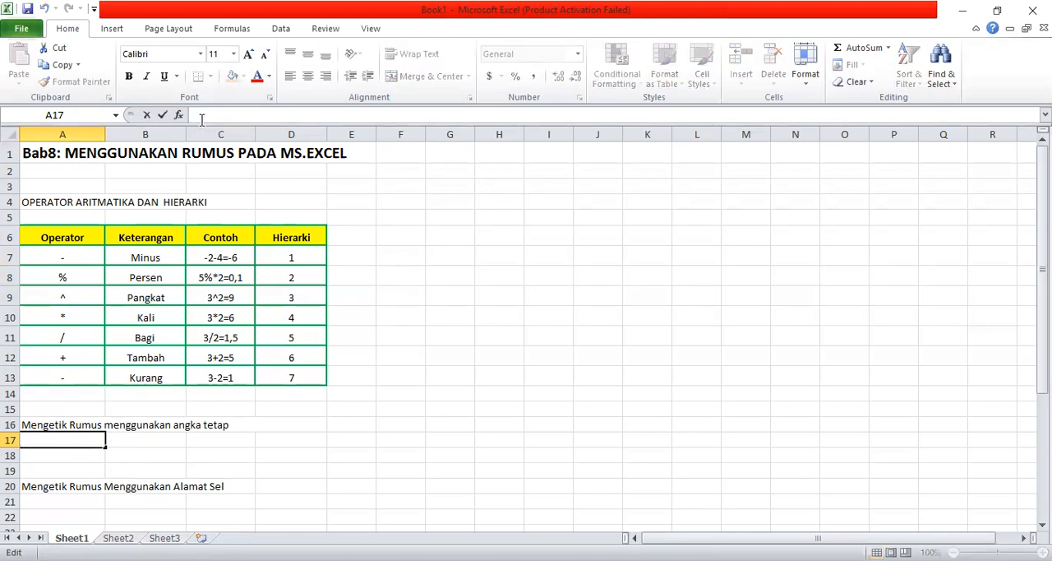
type("=")
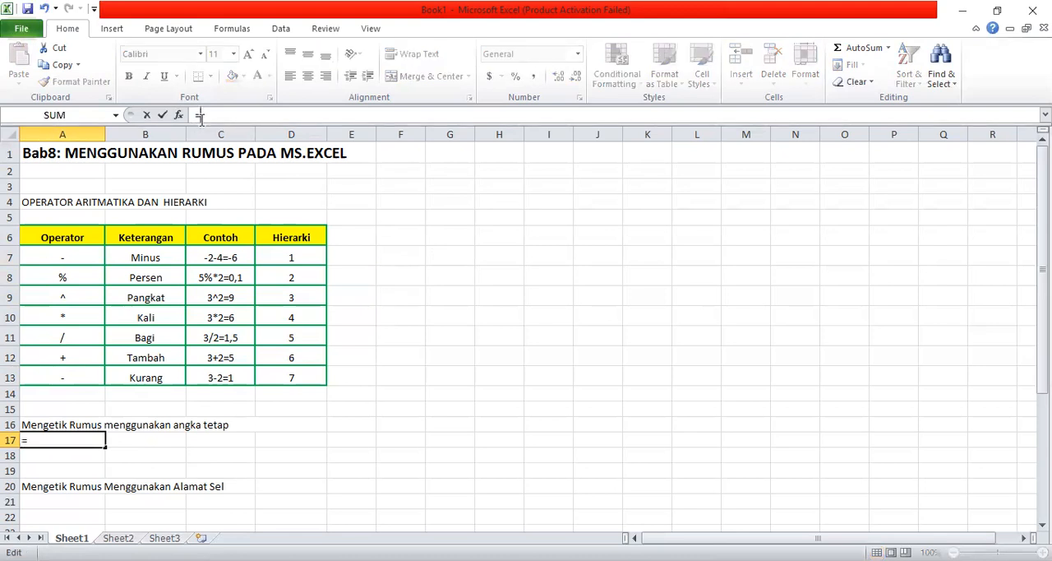
type("5*10")
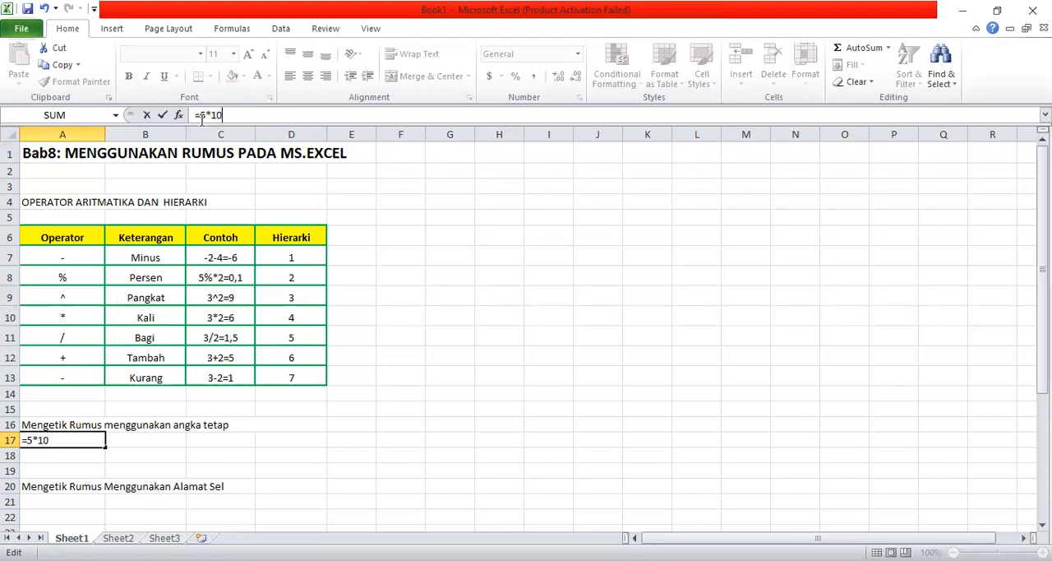
key("Return")
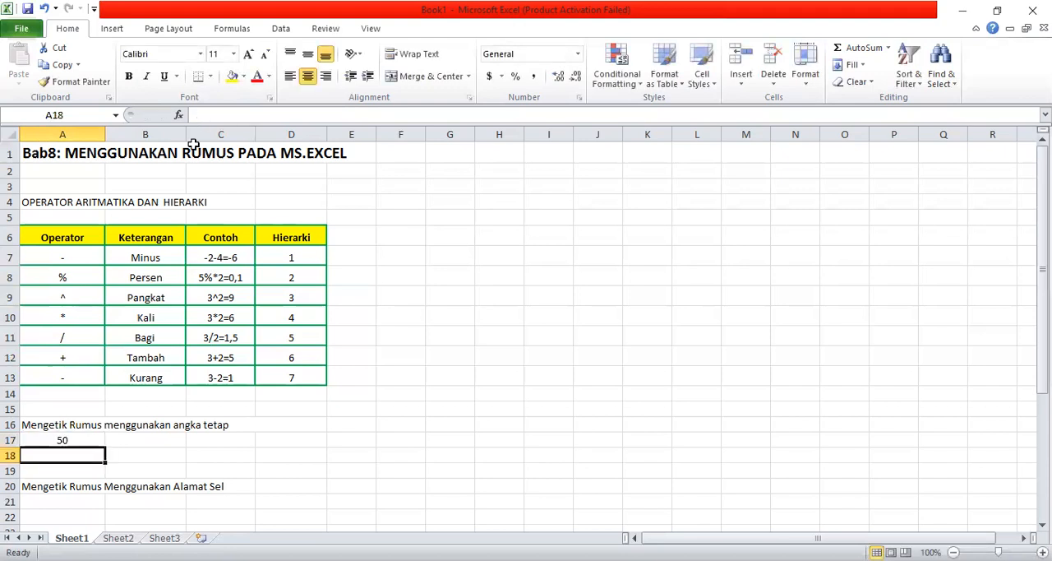
left_click(73, 442)
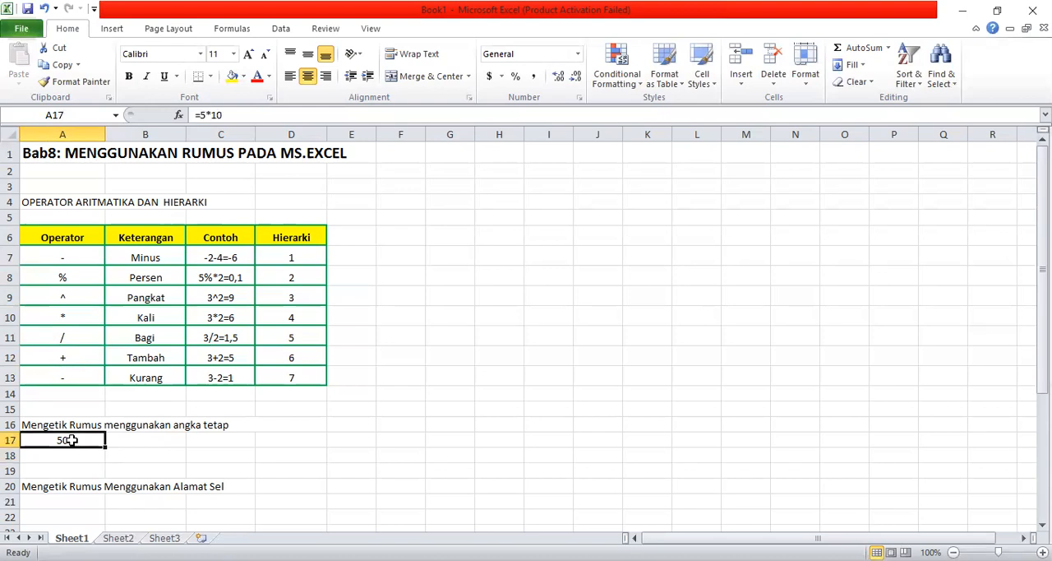
- Enter the formula =5+6+8+9+10 in B17, using only constant numbers
left_click(137, 436)
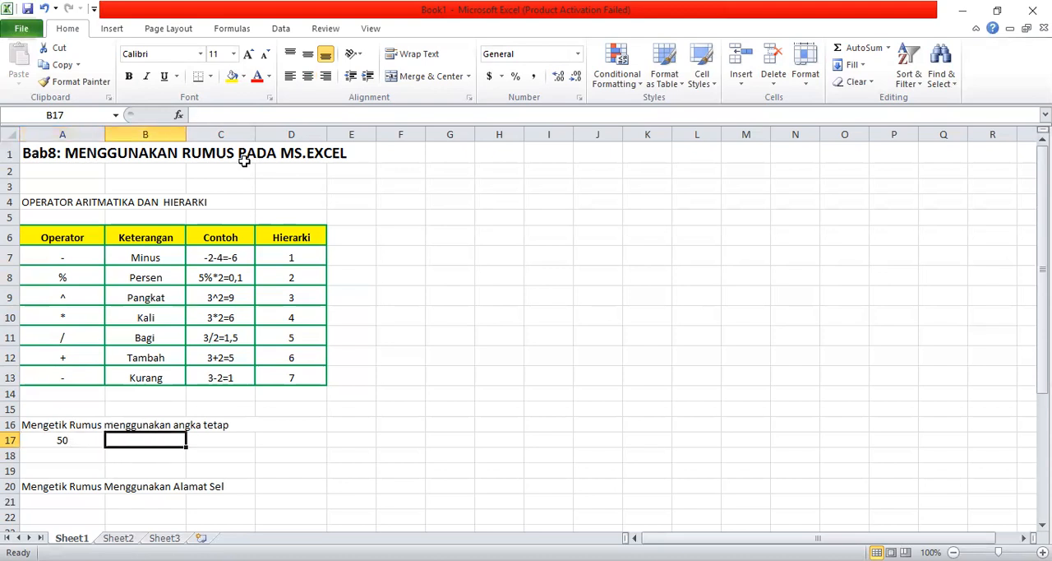
left_click(206, 113)
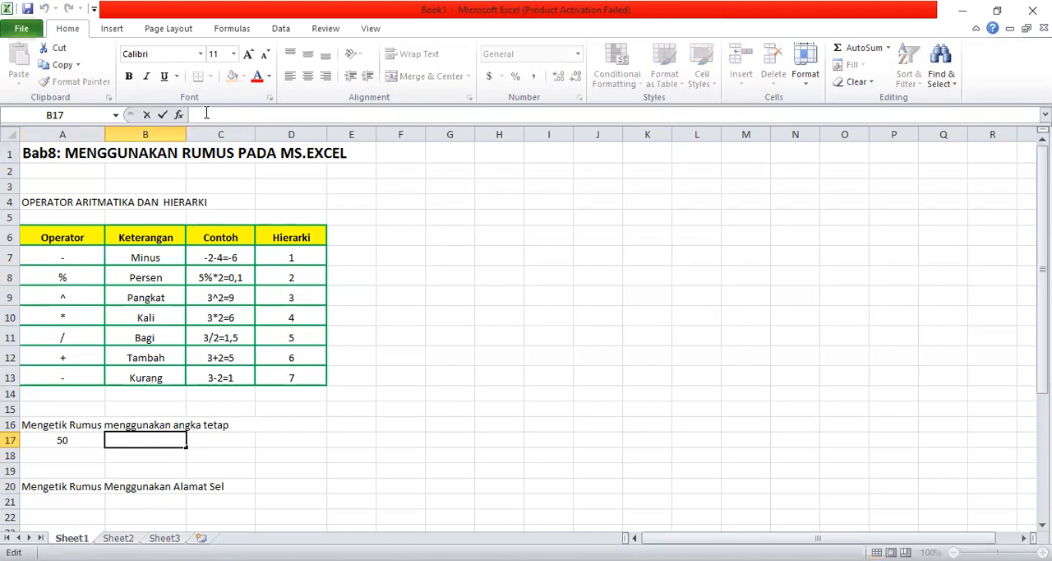
type("+")
key("BackSpace")
type("=")
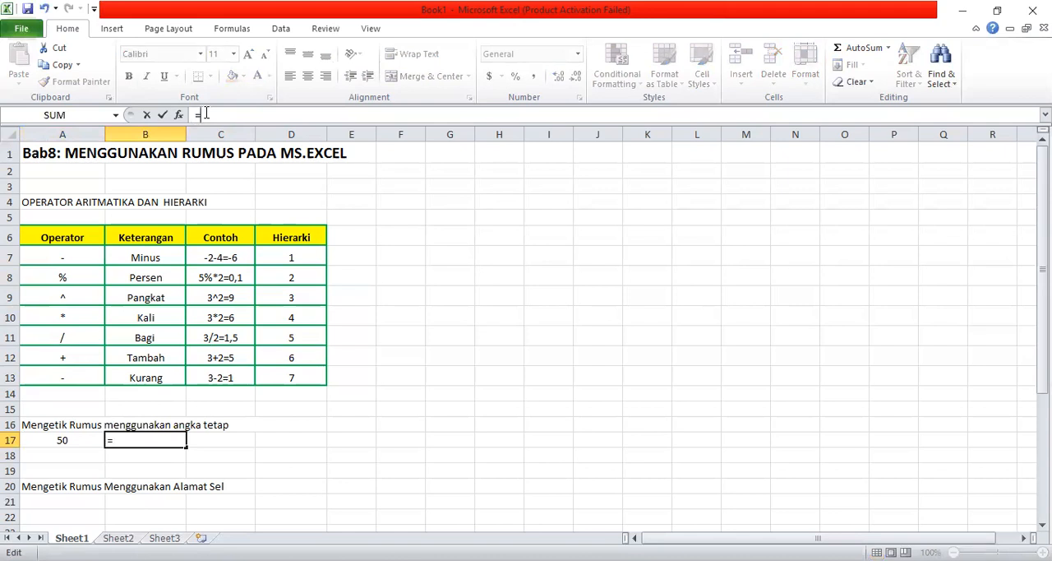
type("5+6+8")
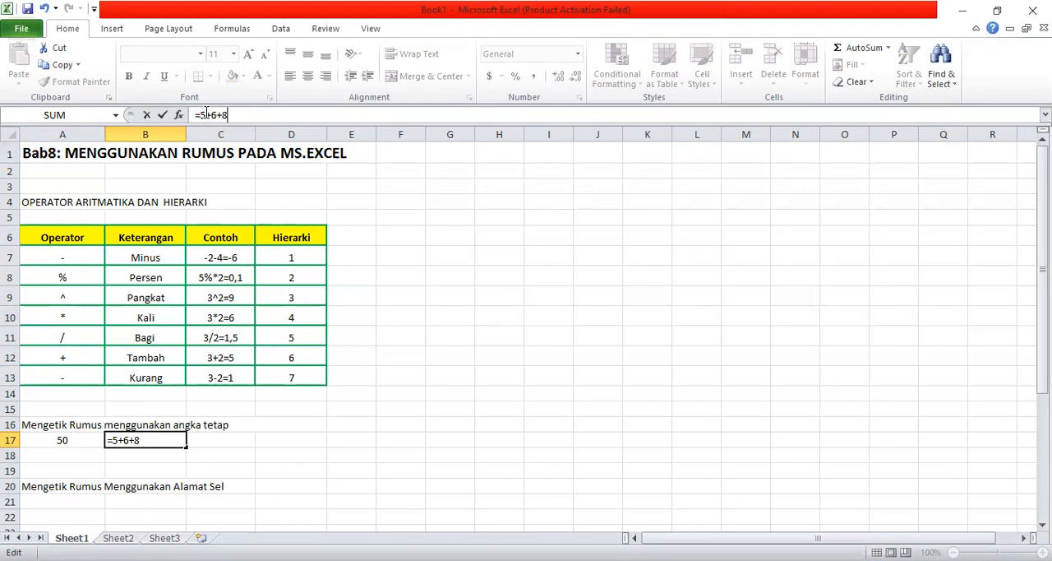
type("+9+10")
key("Return")
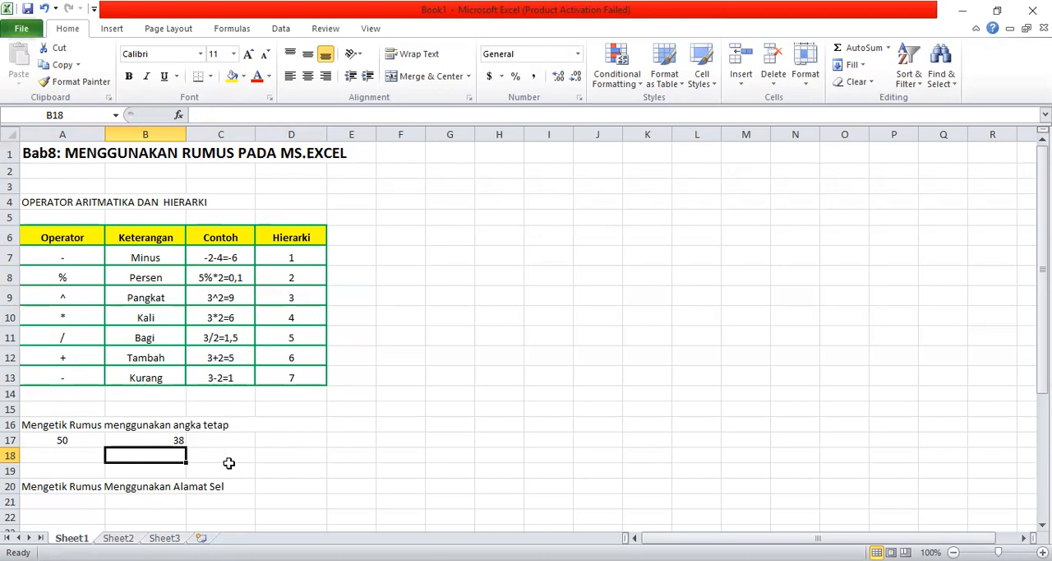
- Enter the values 3 in A21 and 5 in B21 under the heading "Mengetik Rumus Menggunakan Alamat Sel"
left_click(204, 502)
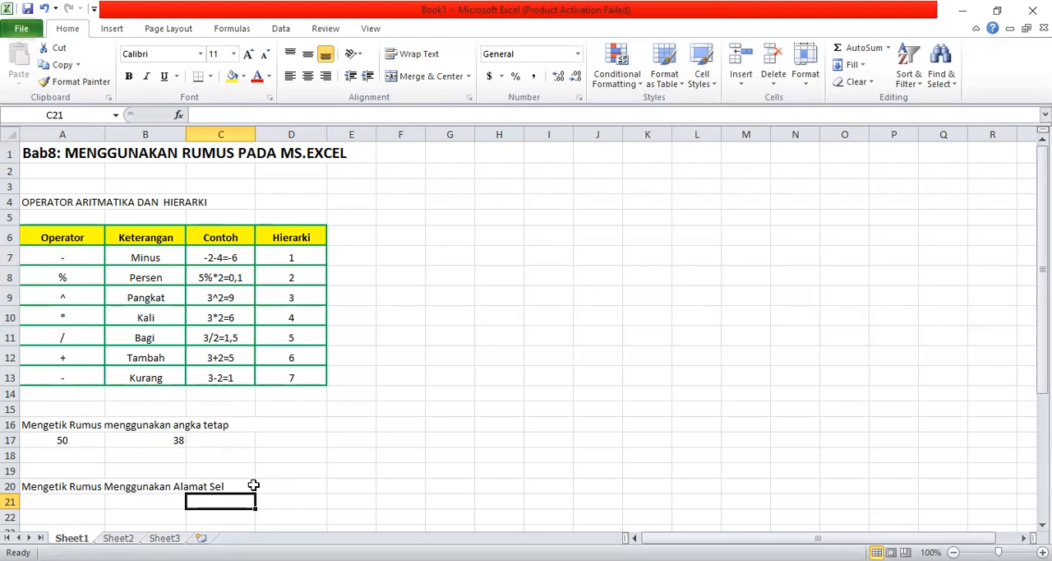
key("Down")
key("Down")
key("Down")
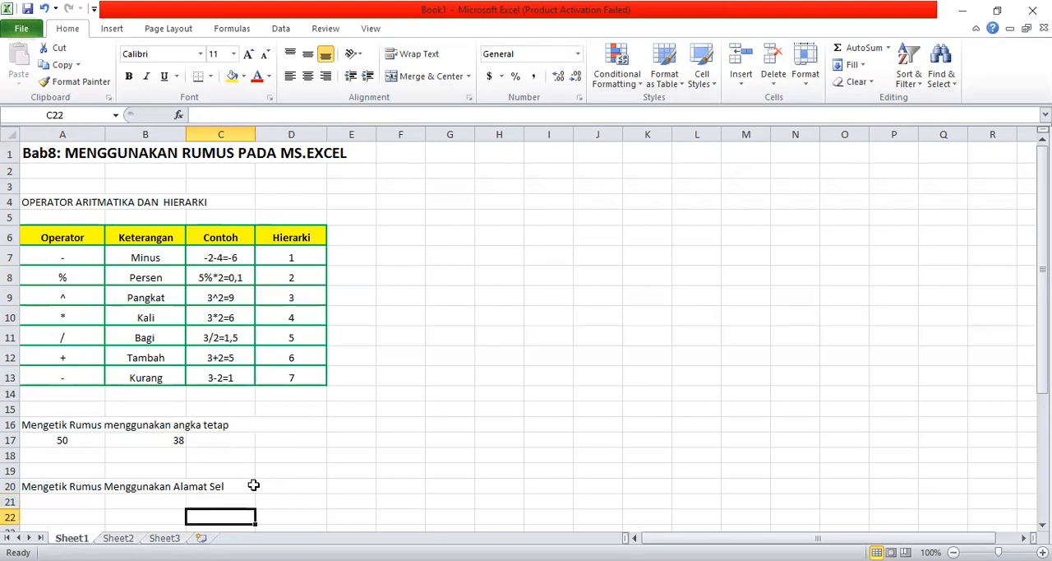
key("Up")
key("Up")
key("Up")
key("Left")
key("Left")
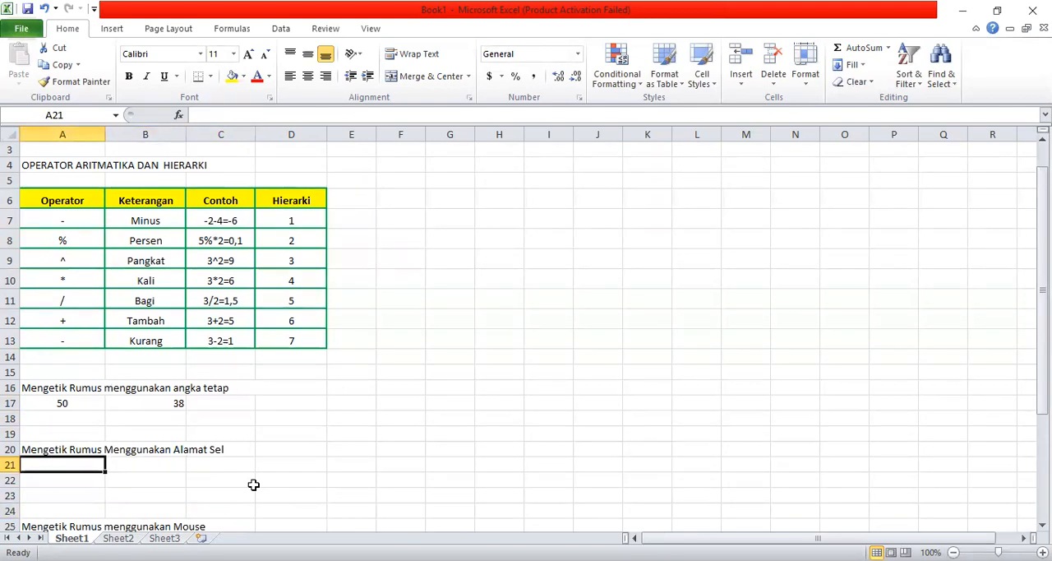
key("Down")
key("Up")
type("3")
key("Tab")
type("5")
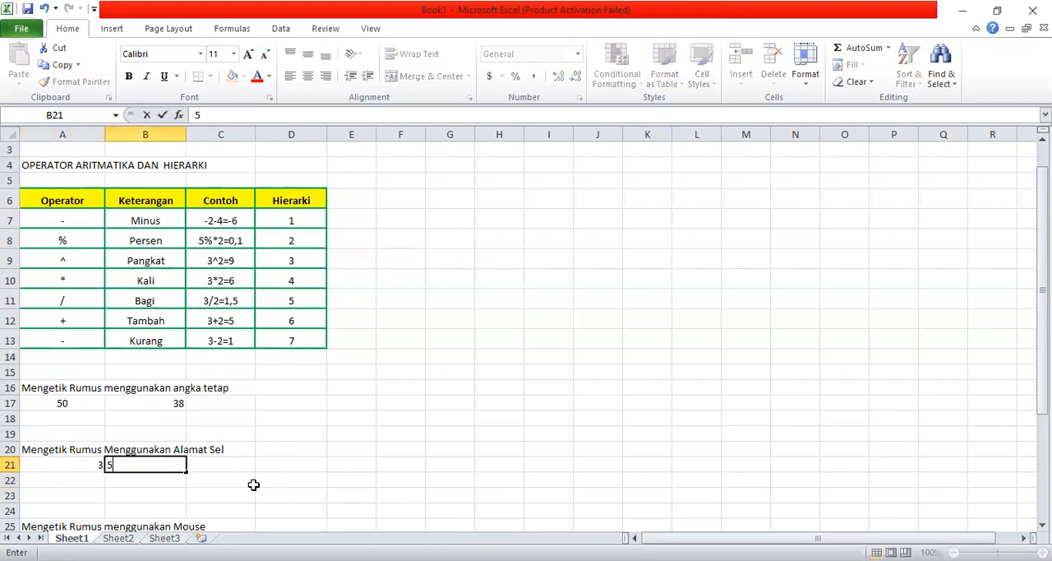
key("Tab")
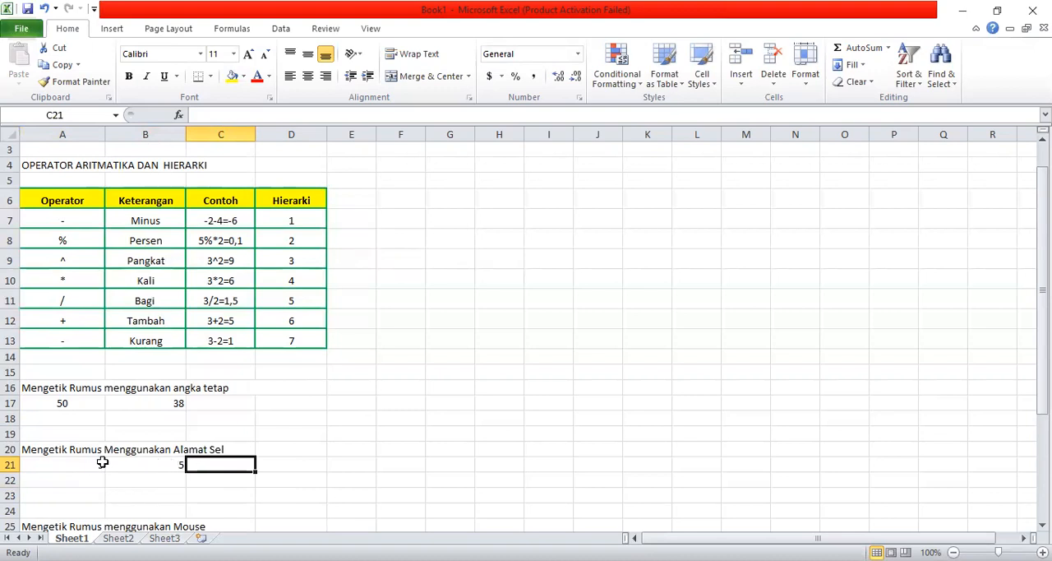
- Enter the formula =A21*B21 in C21 to multiply the two values by their cell addresses
left_click(78, 466)
left_click(122, 466)
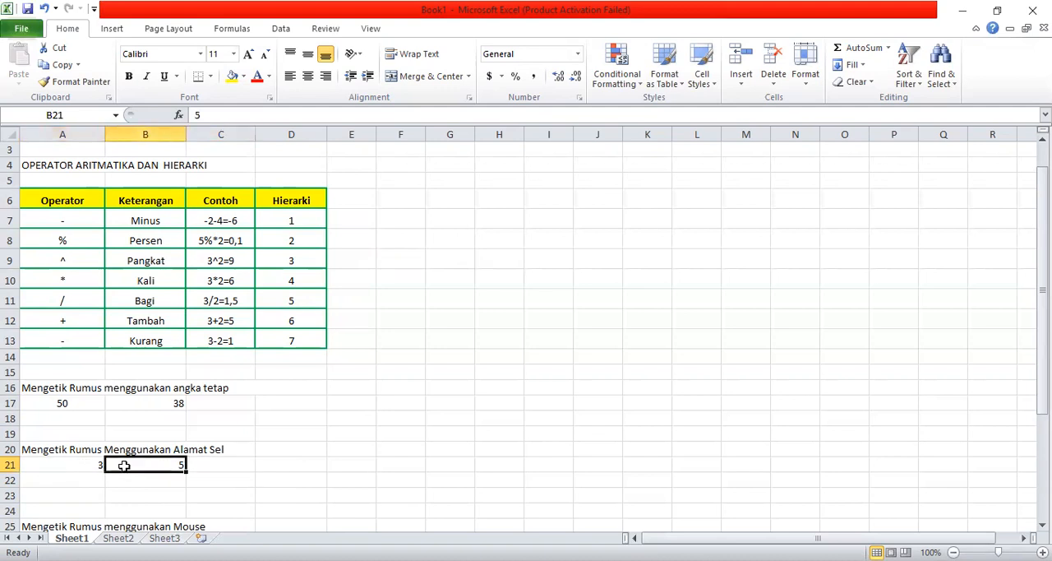
left_click(206, 463)
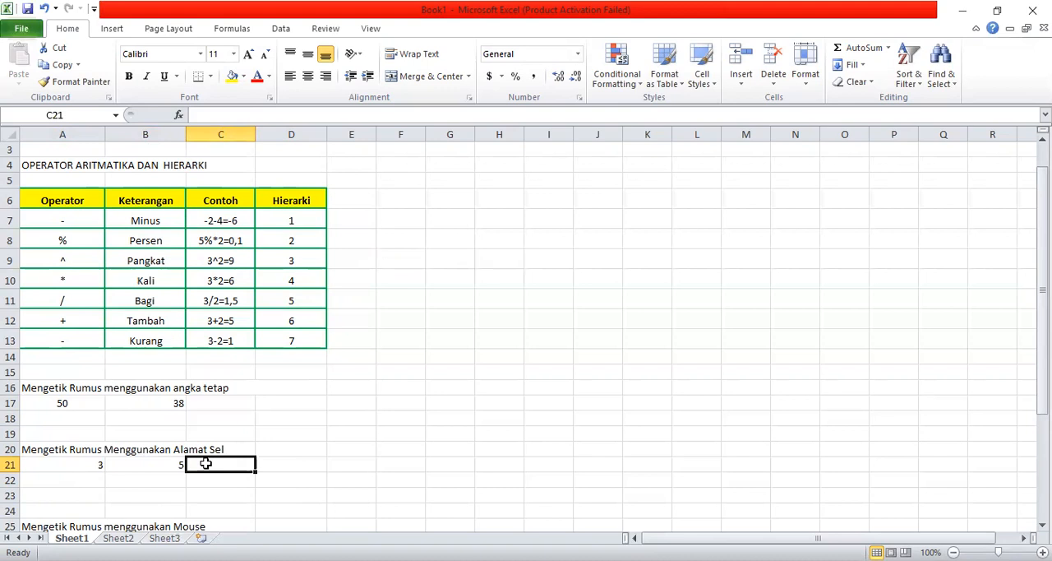
type("=")
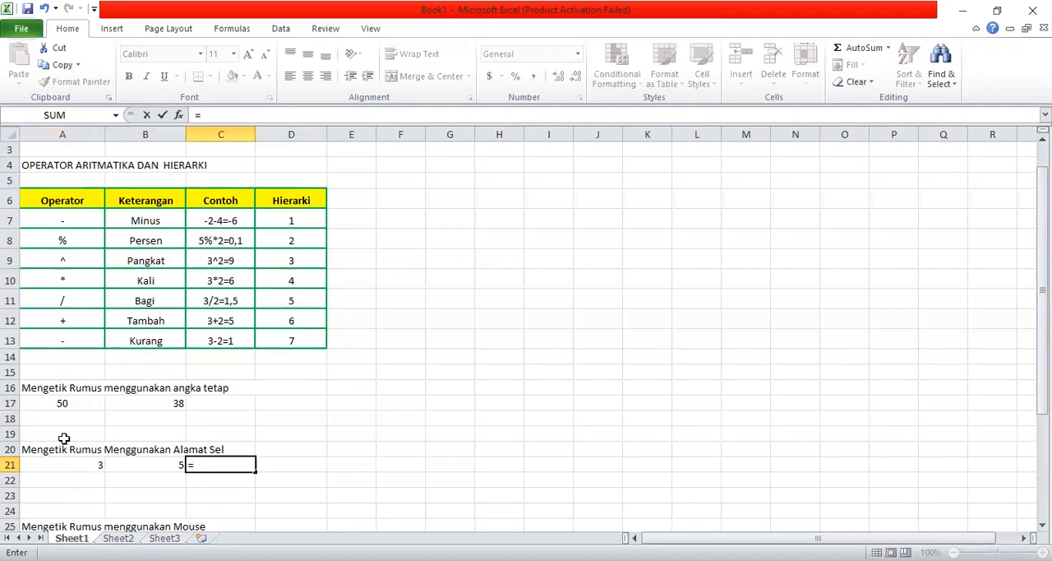
type("A21")
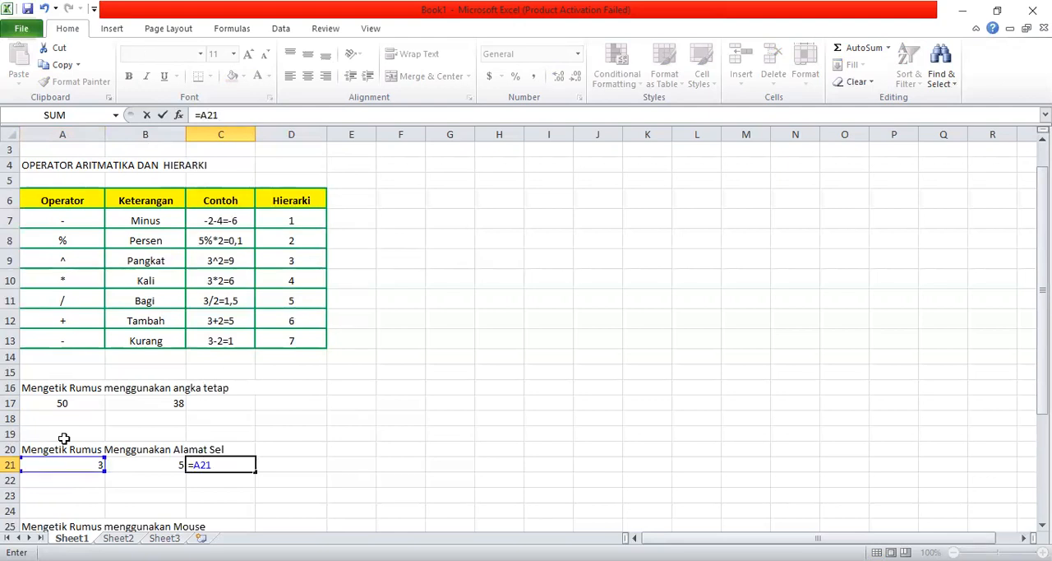
type("*")
type("B21")
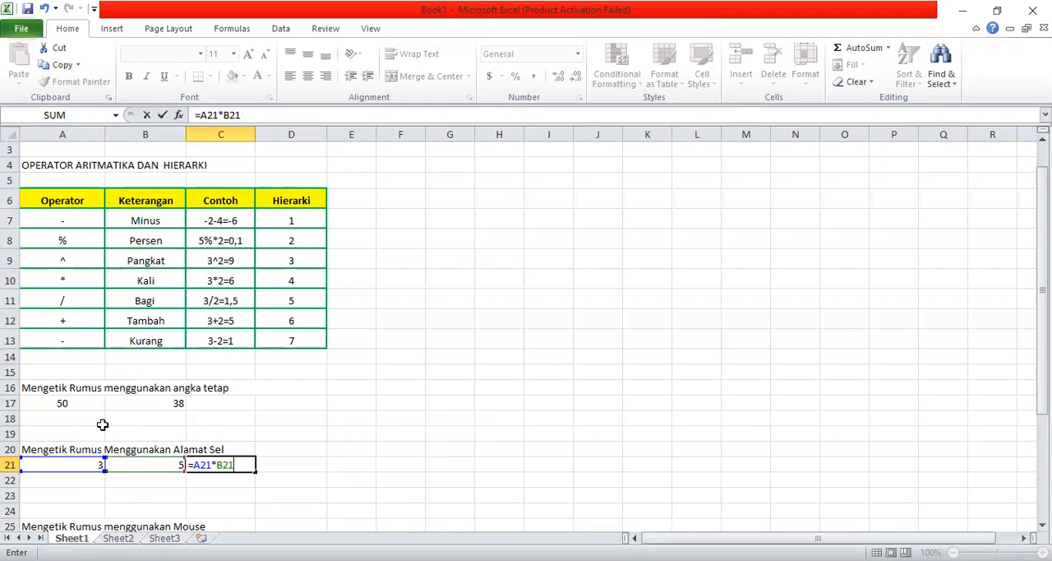
key("Return")
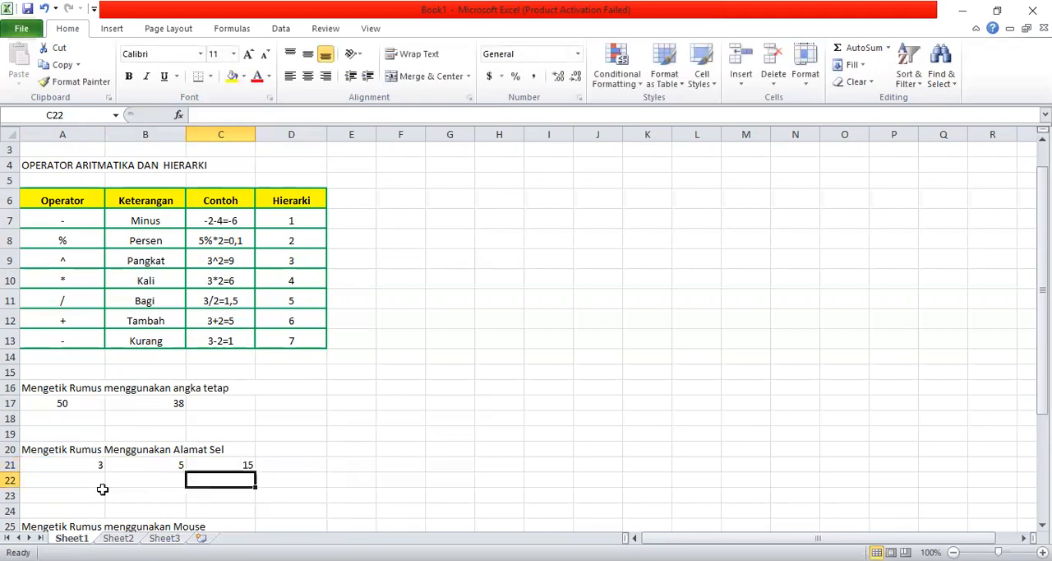
- Check the formula in C21, and enter the values 100 in A22 and 5 in B22
left_click(245, 465)
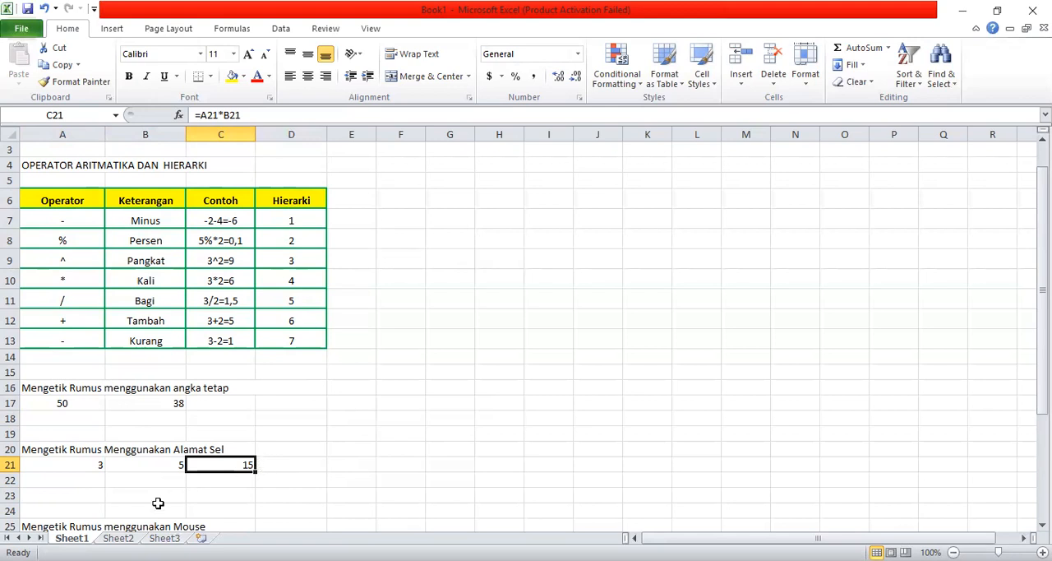
left_click(53, 488)
left_click(59, 480)
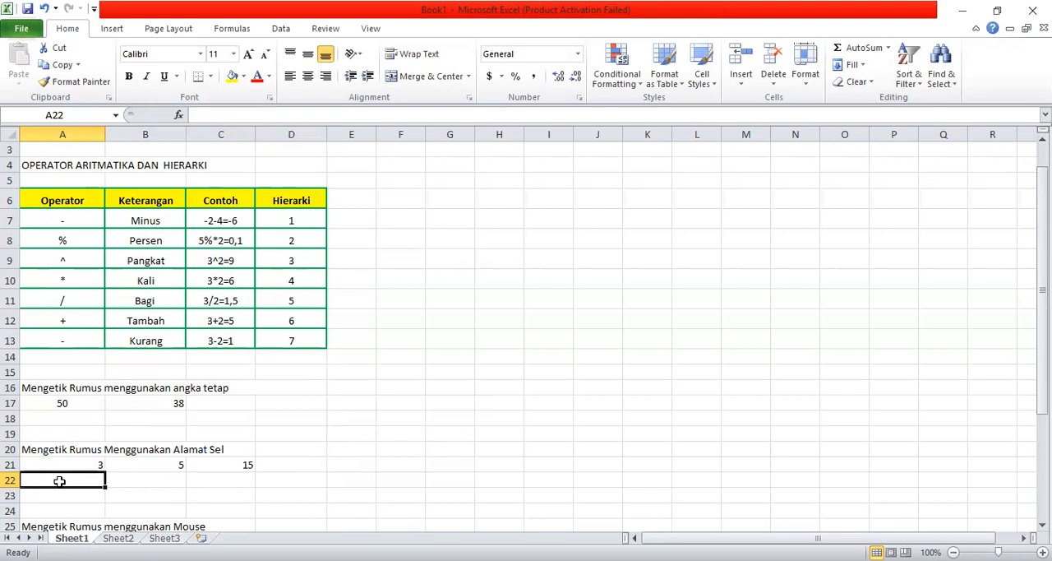
type("100")
key("Tab")
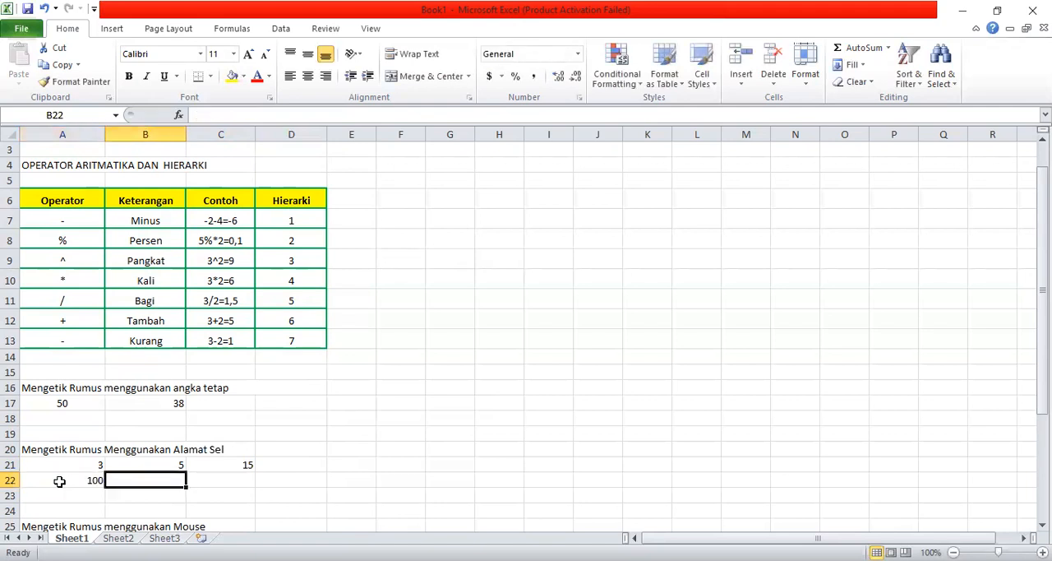
type("5")
key("Tab")
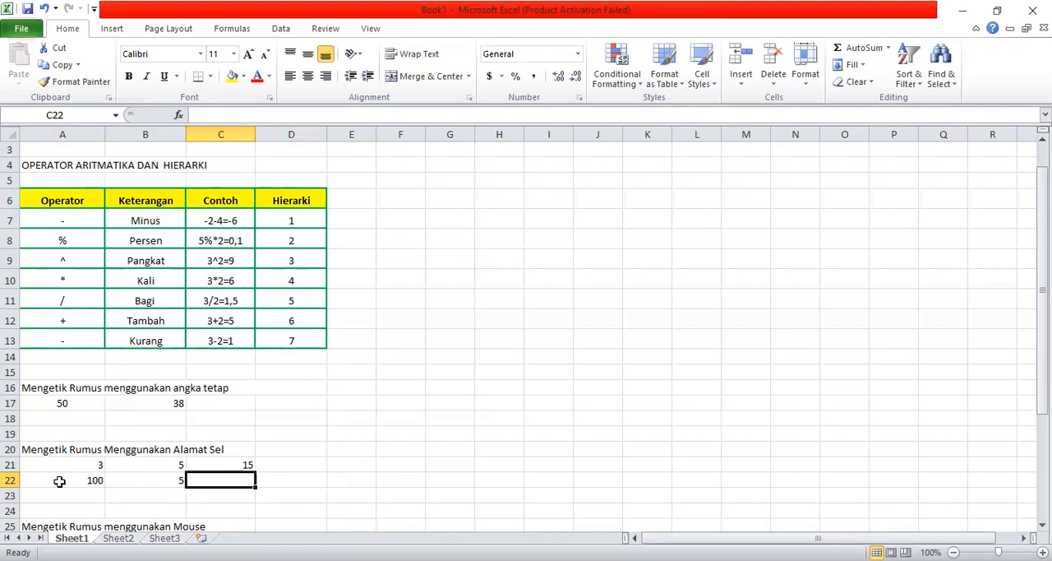
- Enter the formula =A22/B22 in C22 to divide the two values by their cell addresses, and reselect the cell to show its formula
type("=")
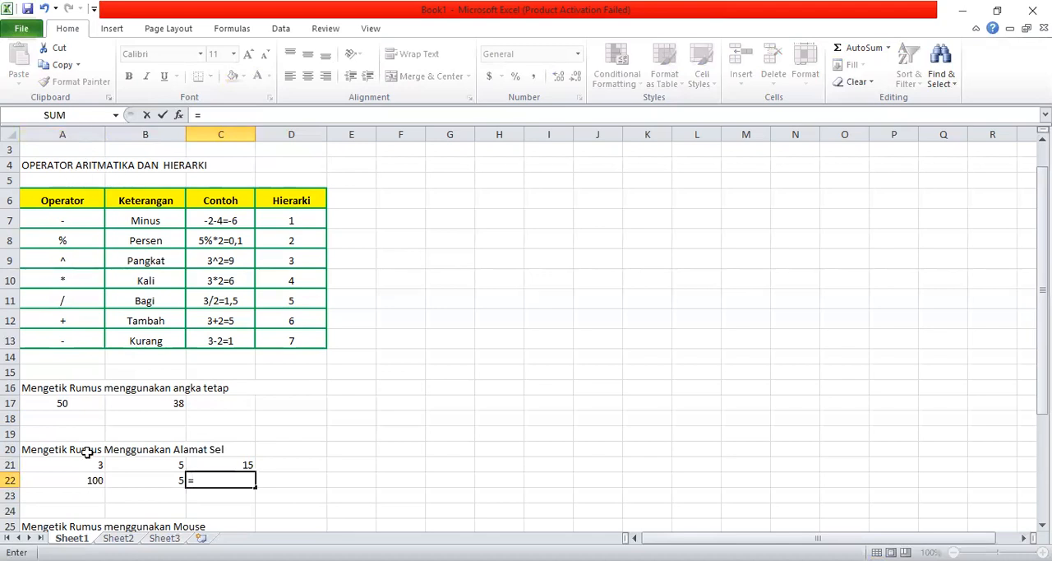
key("Left")
key("Left")
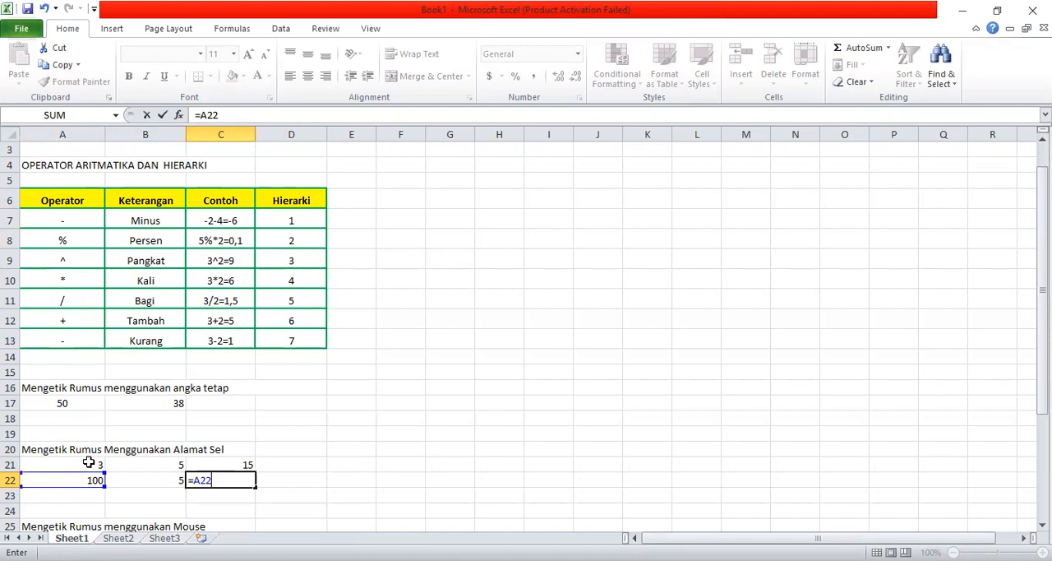
type("/B22")
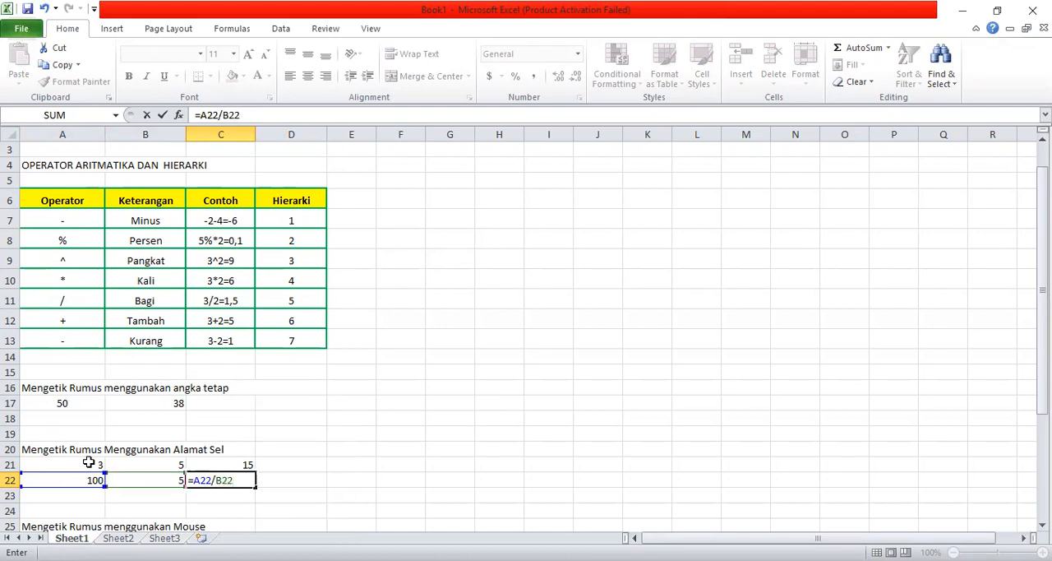
key("Return")
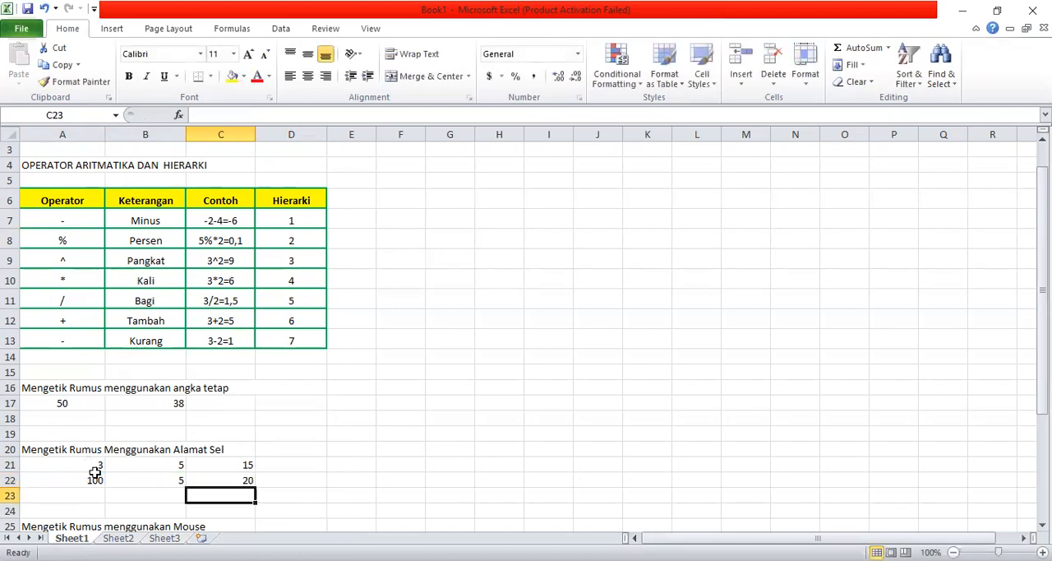
left_click(238, 476)
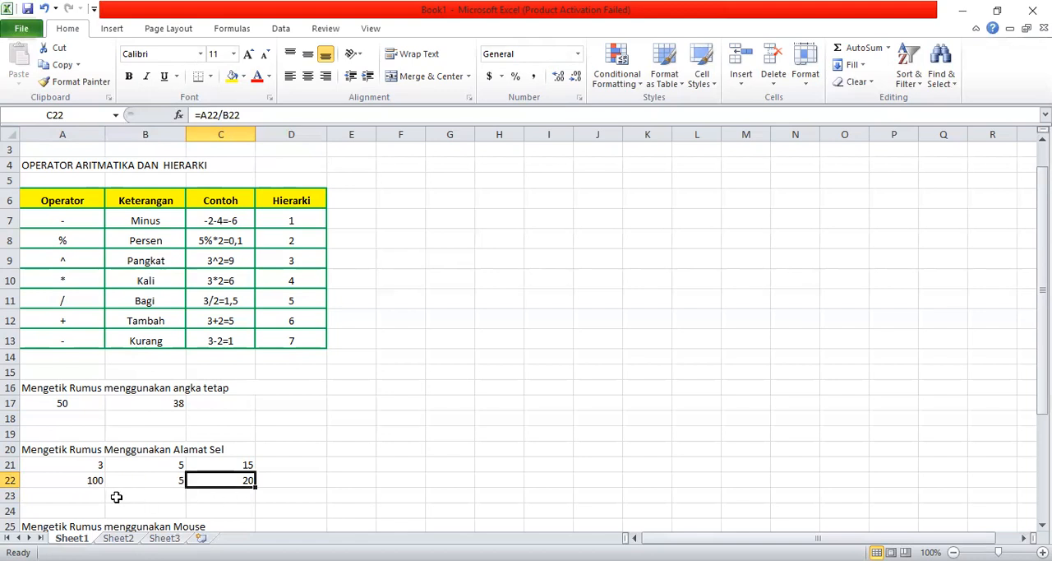
- Set B22 to 4 so the division formula recalculates, and check the constant-number formulas in B17 and A17 for comparison
left_click(169, 482)
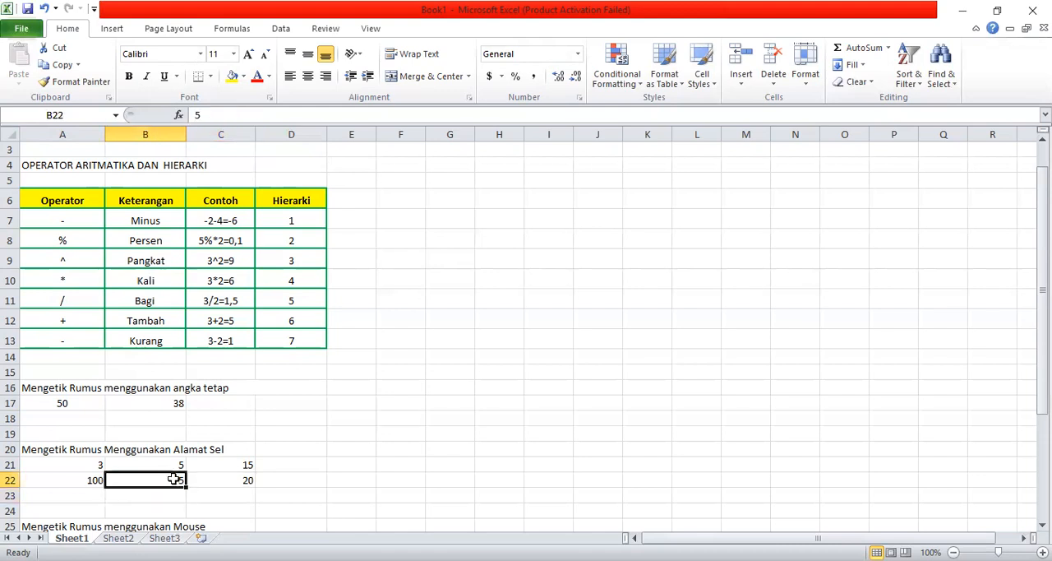
type("4")
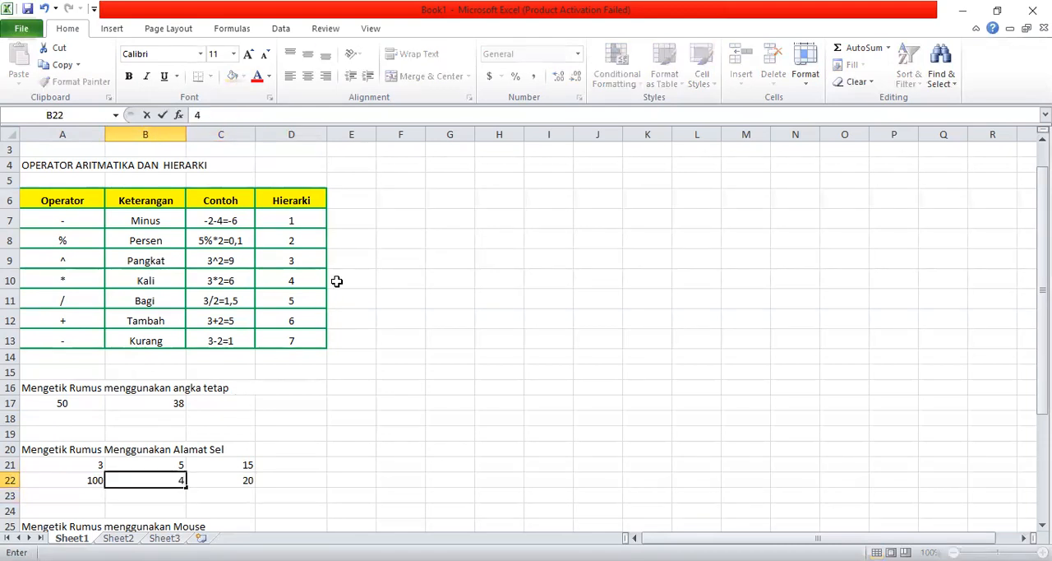
key("Return")
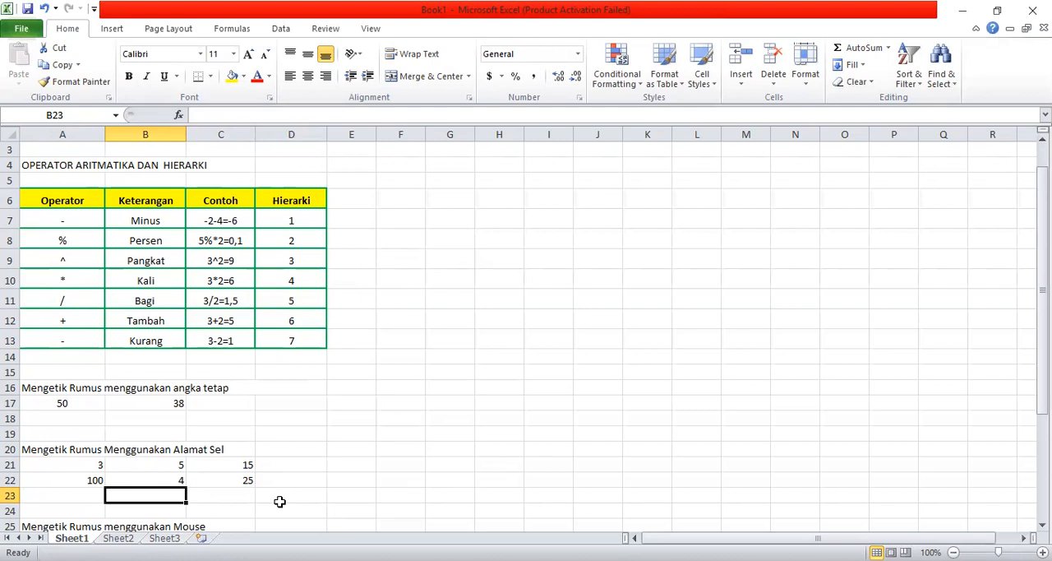
left_click(176, 401)
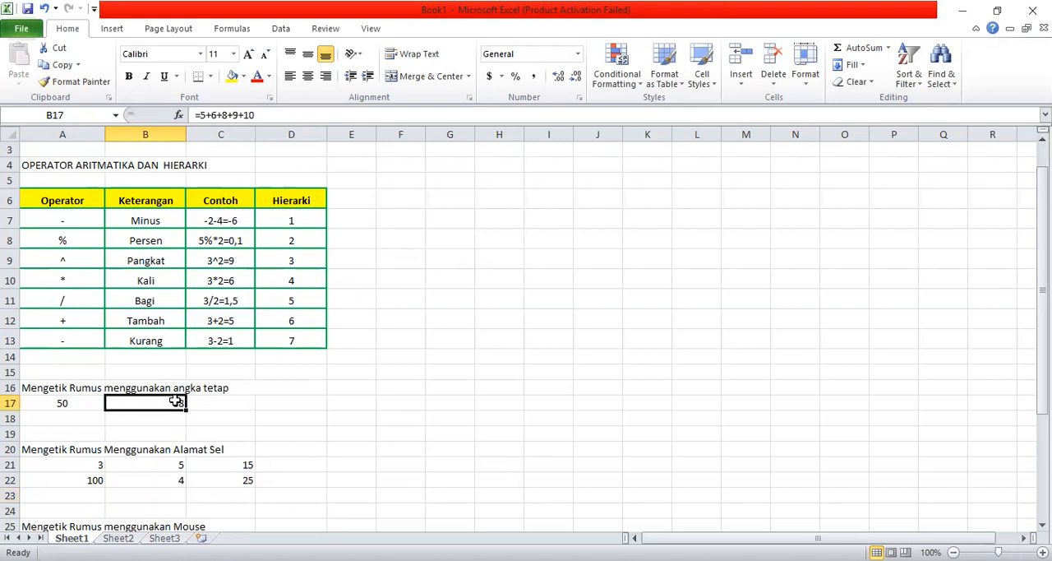
left_click(41, 403)
- Enter the values 2, 5 and 8 in A26, B26 and C26 under the heading "Mengetik Rumus menggunakan Mouse"
left_click(88, 476)
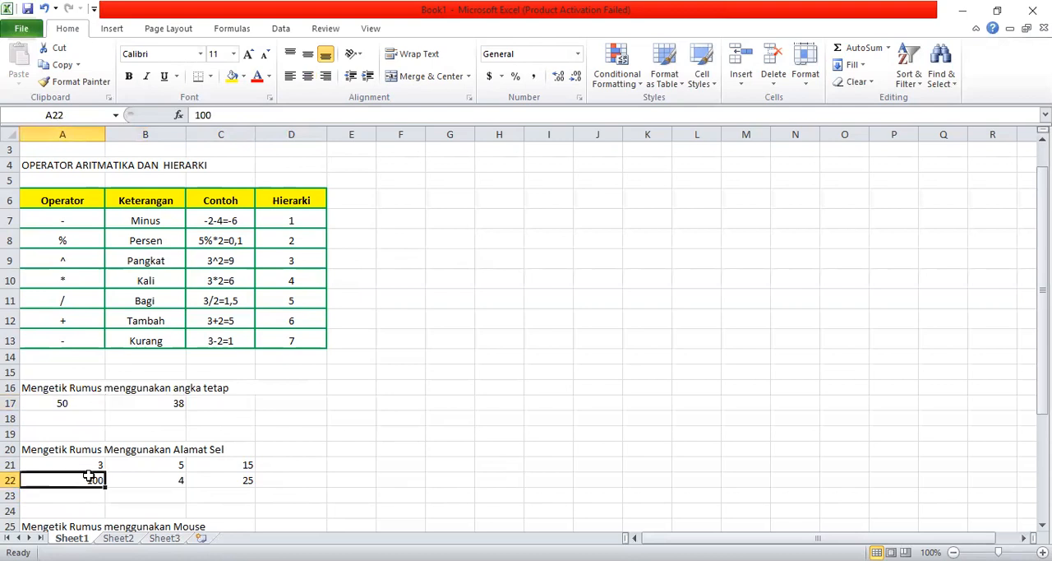
key("Down")
key("Down")
key("Down")
key("Down")
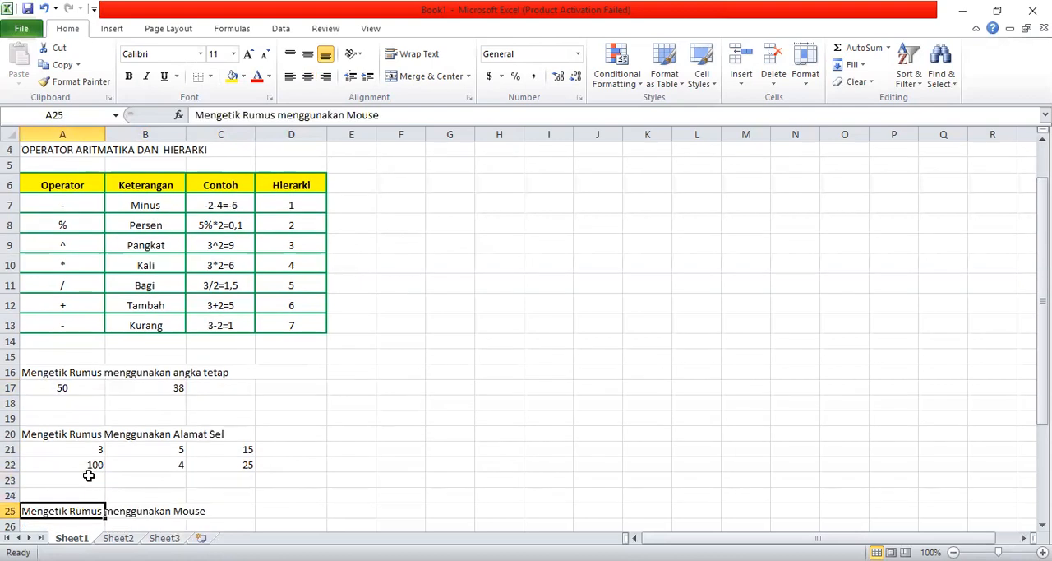
key("Down")
key("Down")
key("Down")
key("Down")
key("Down")
key("Up")
key("Up")
key("Up")
key("Up")
key("Up")
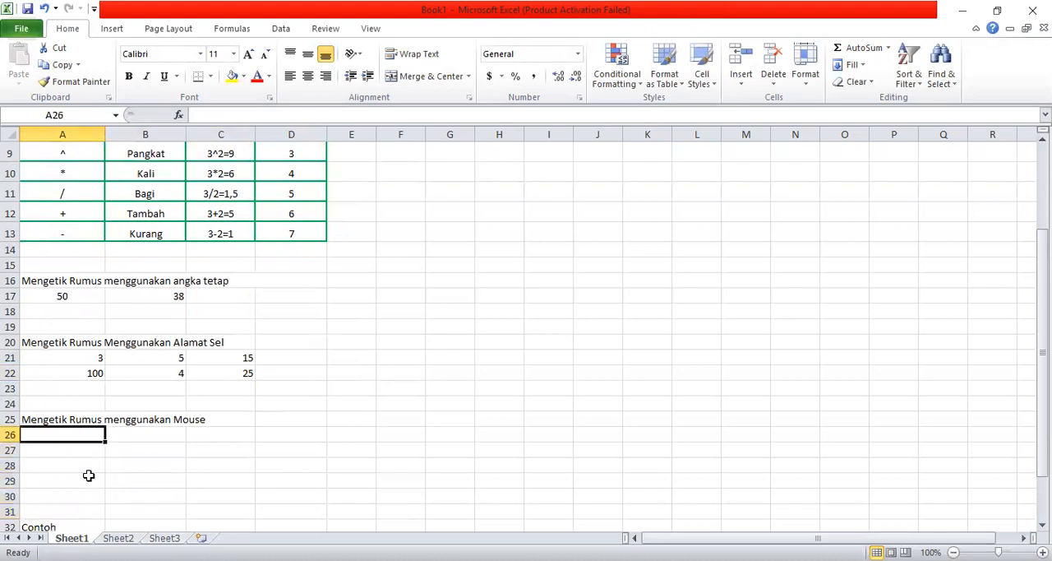
type("2")
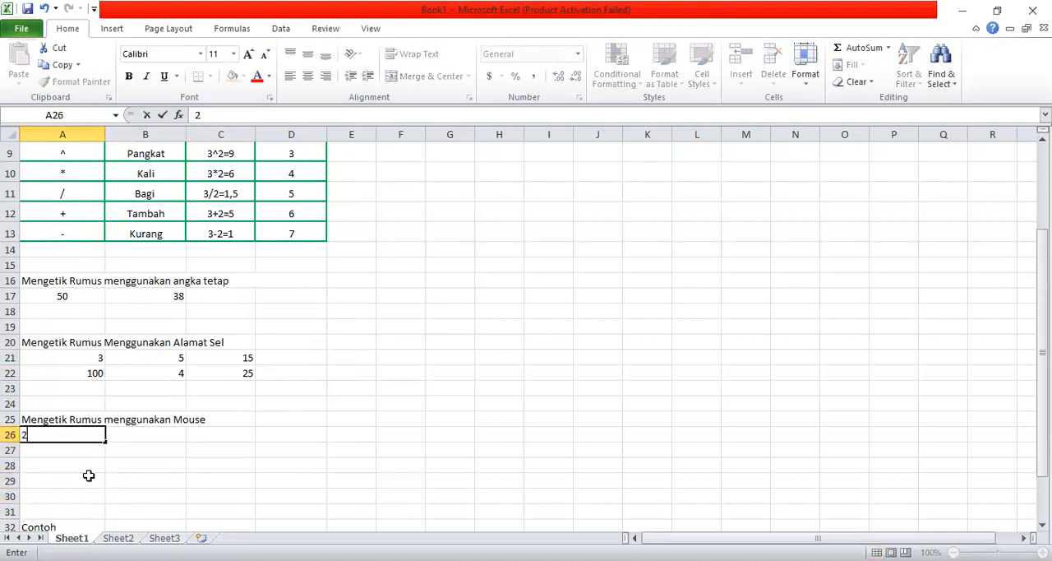
key("Tab")
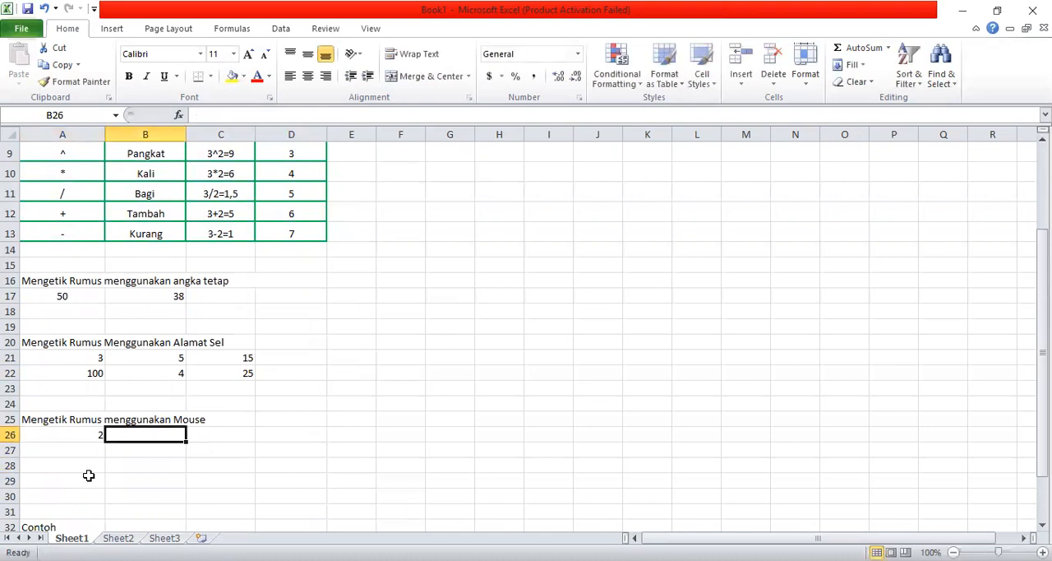
type("5")
key("Tab")
type("8")
key("Tab")
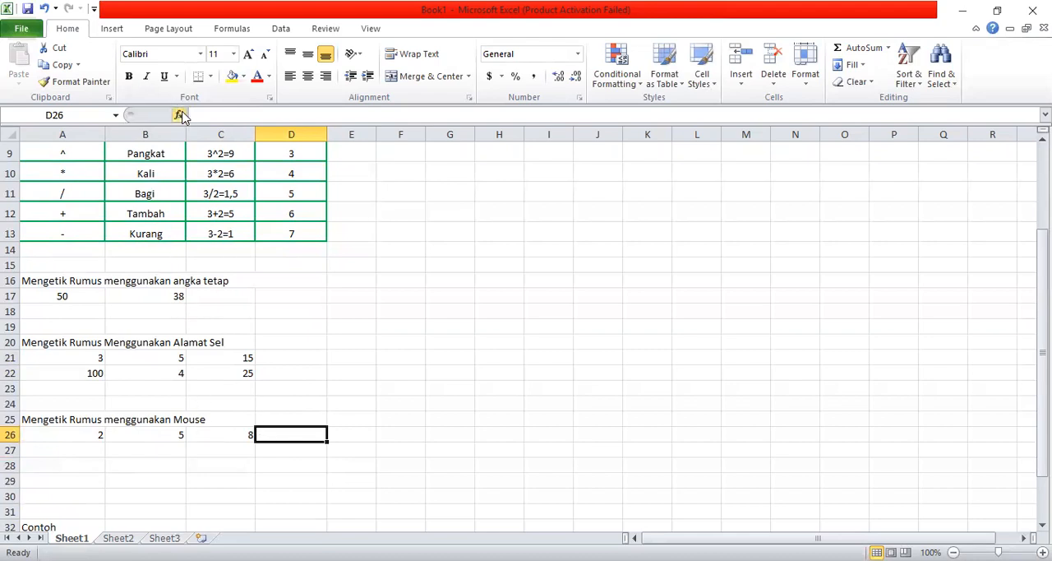
- Build the formula =A26+B26+C26 in D26 by picking the referenced cells, and reselect D26 to show its formula
type("=")
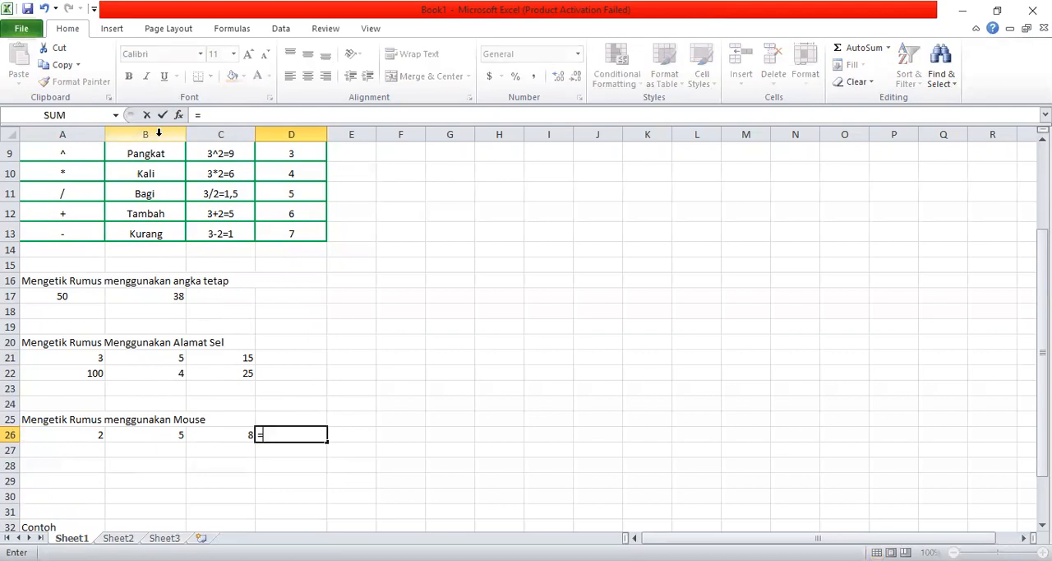
left_click(76, 434)
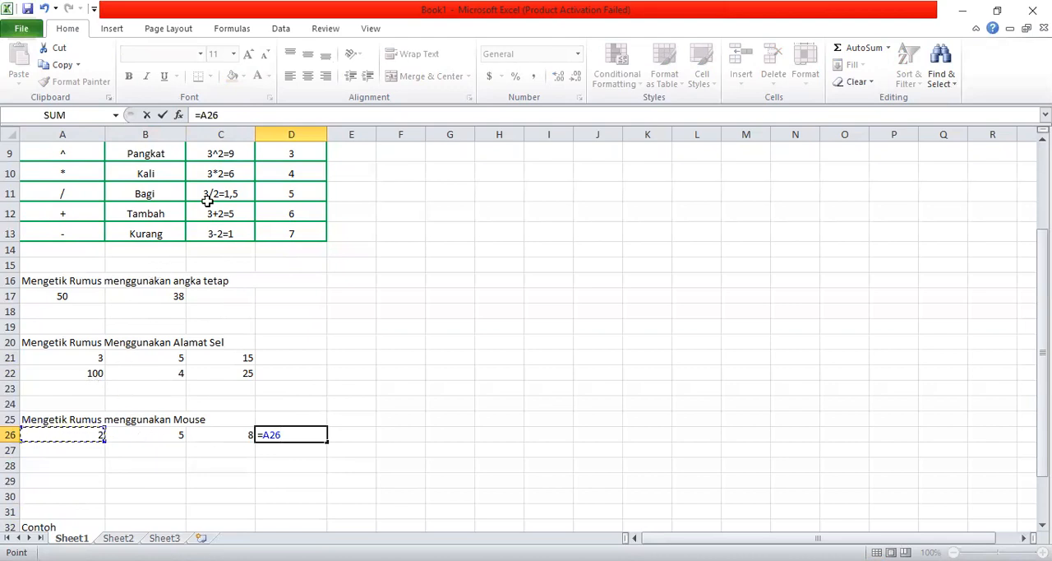
left_click(235, 113)
type("+")
left_click(165, 434)
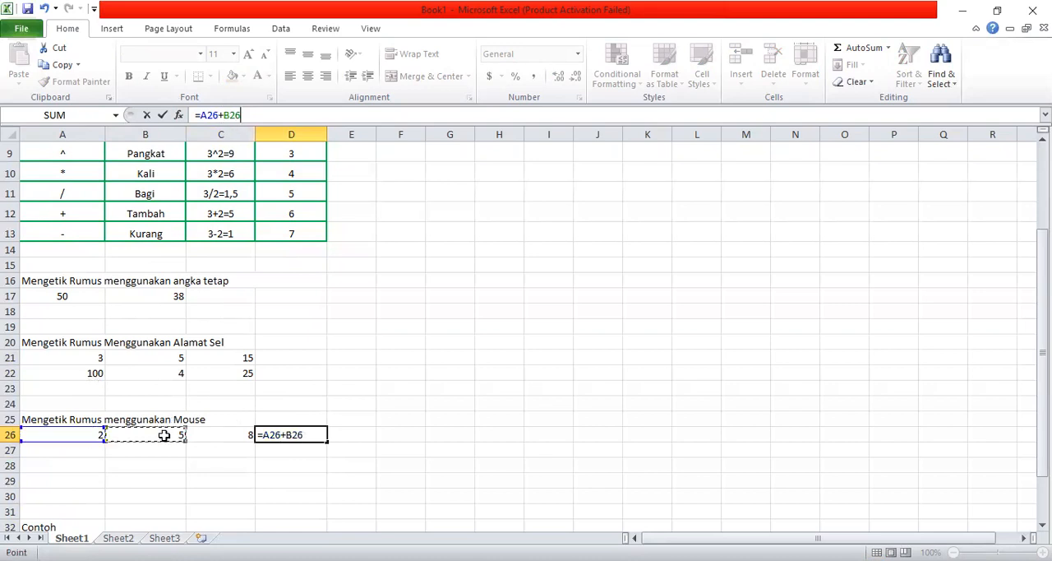
type("+")
left_click(234, 434)
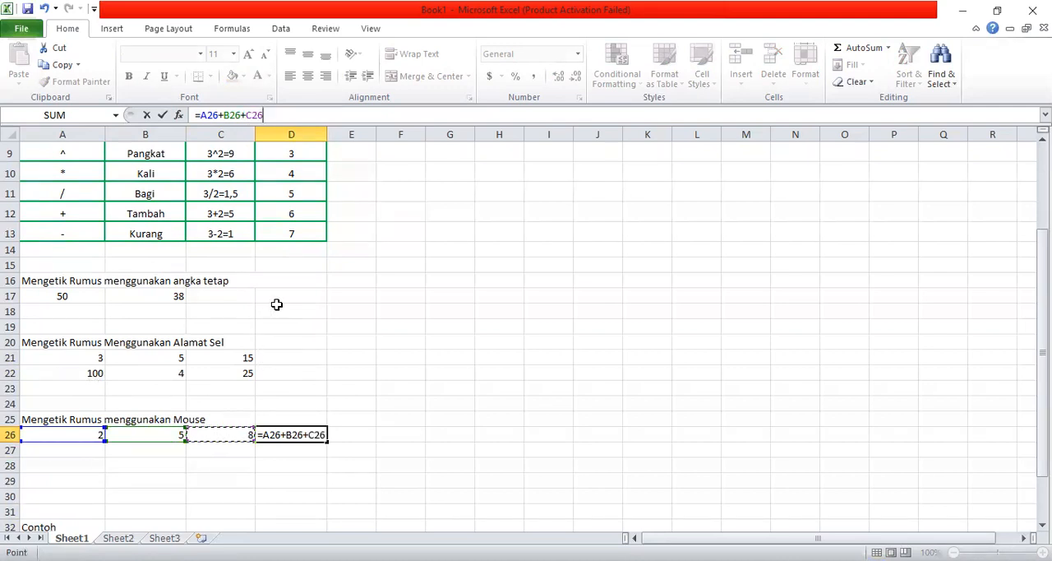
key("Return")
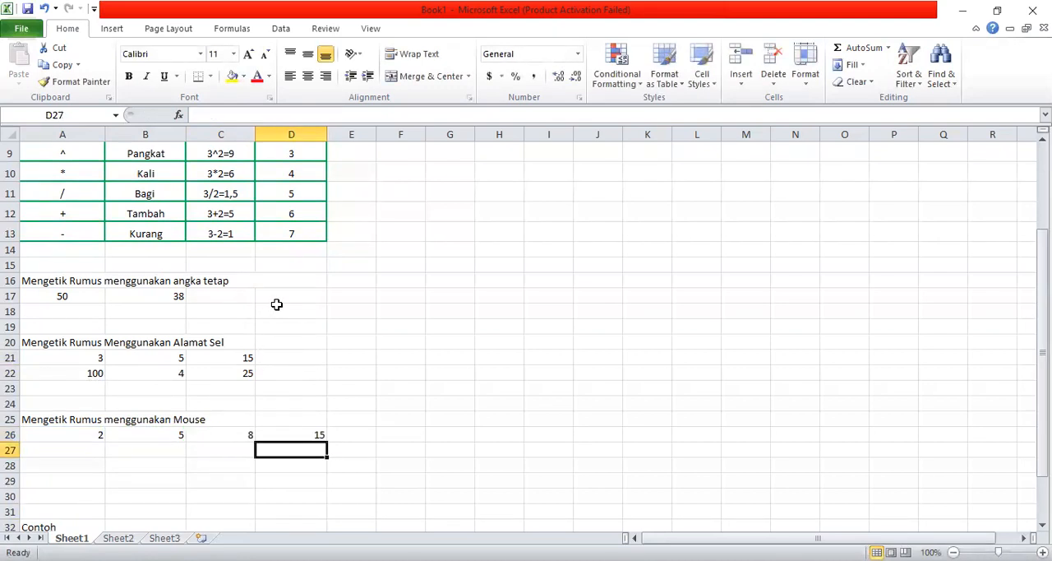
left_click(290, 431)
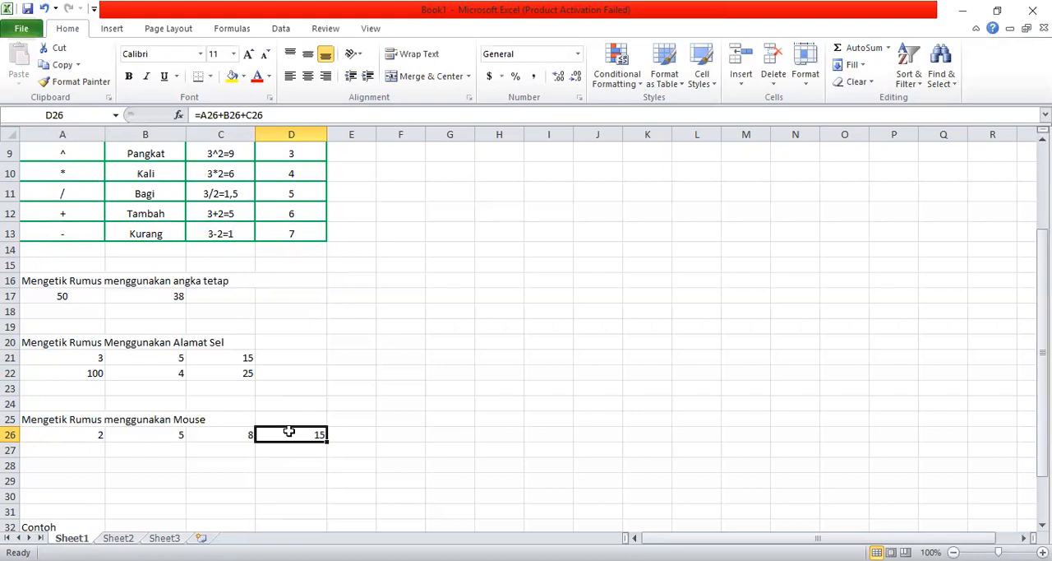
- Examine the "Contoh" item table from row 32 on, including its Nama Barang, Jumlah and Harga Satuan columns
left_click(152, 454)
key("Return")
key("Down")
key("Down")
key("Down")
key("Down")
key("Down")
key("Down")
key("Down")
key("Down")
key("Down")
key("Down")
key("Down")
key("Down")
key("Down")
key("Down")
key("Down")
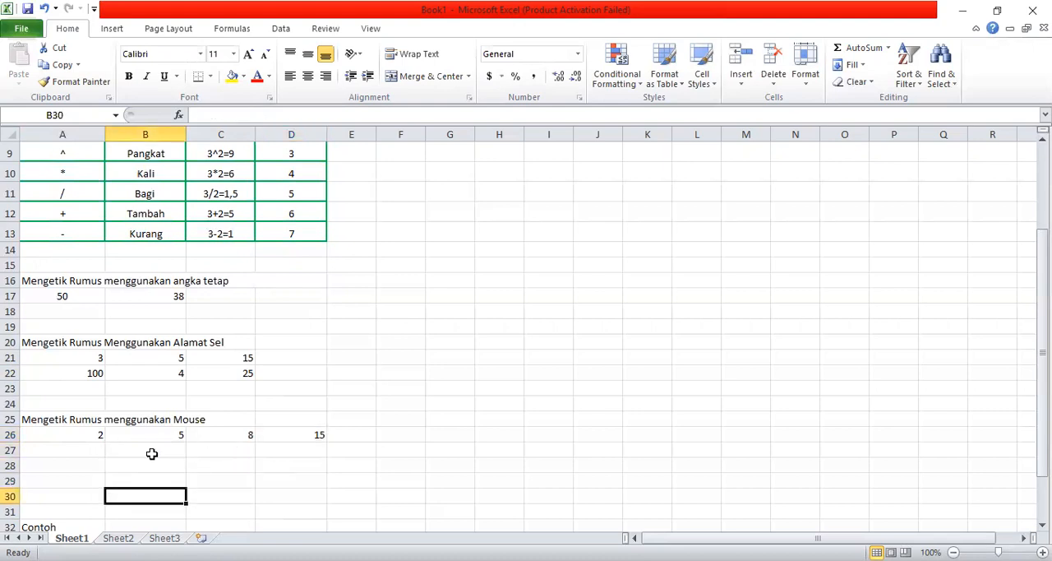
key("Down")
key("Down")
key("Down")
key("Down")
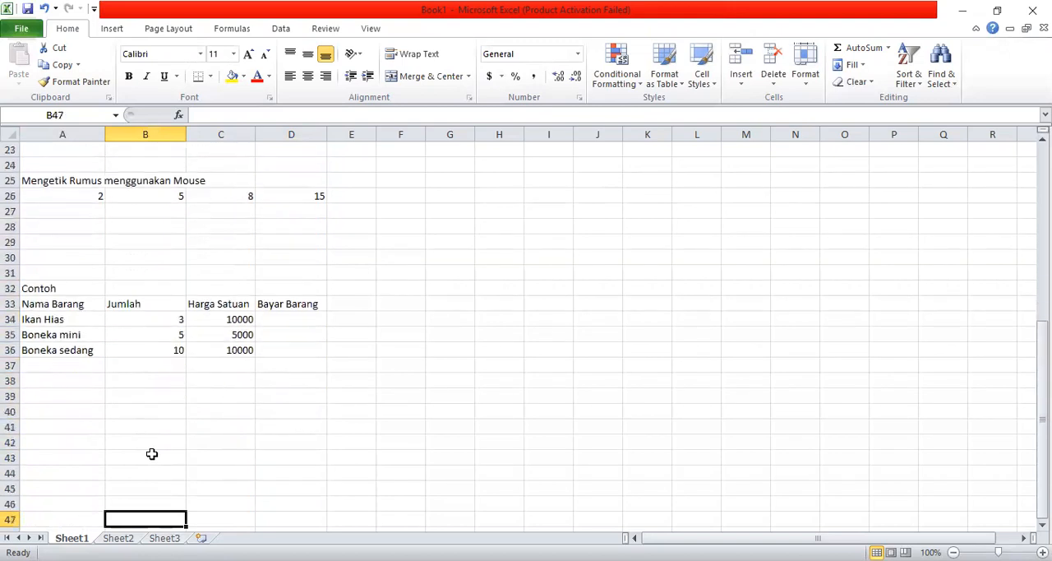
left_click(27, 304)
key("Right")
key("Down")
key("Left")
key("Right")
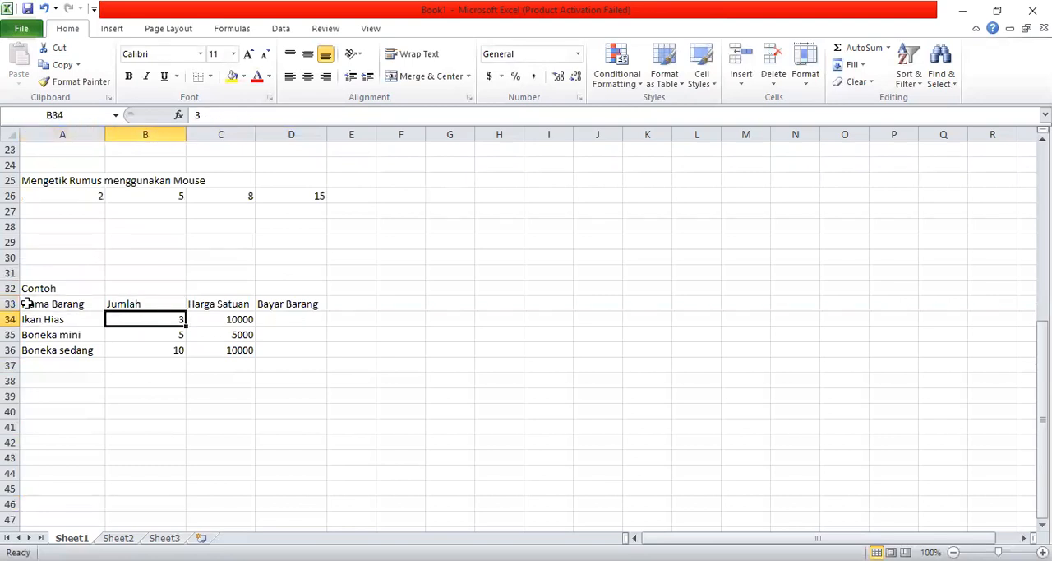
key("Right")
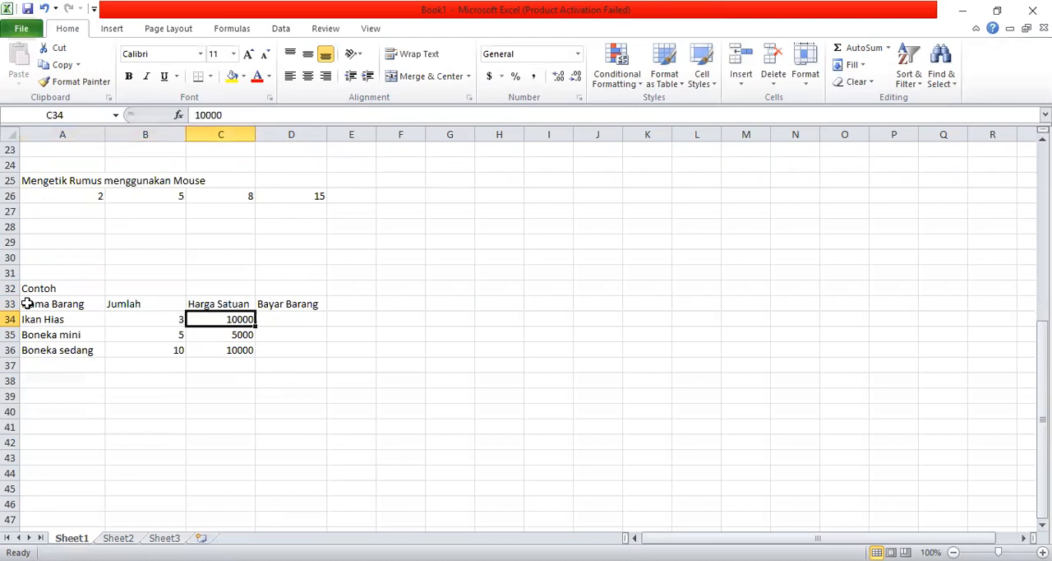
key("Down")
key("Down")
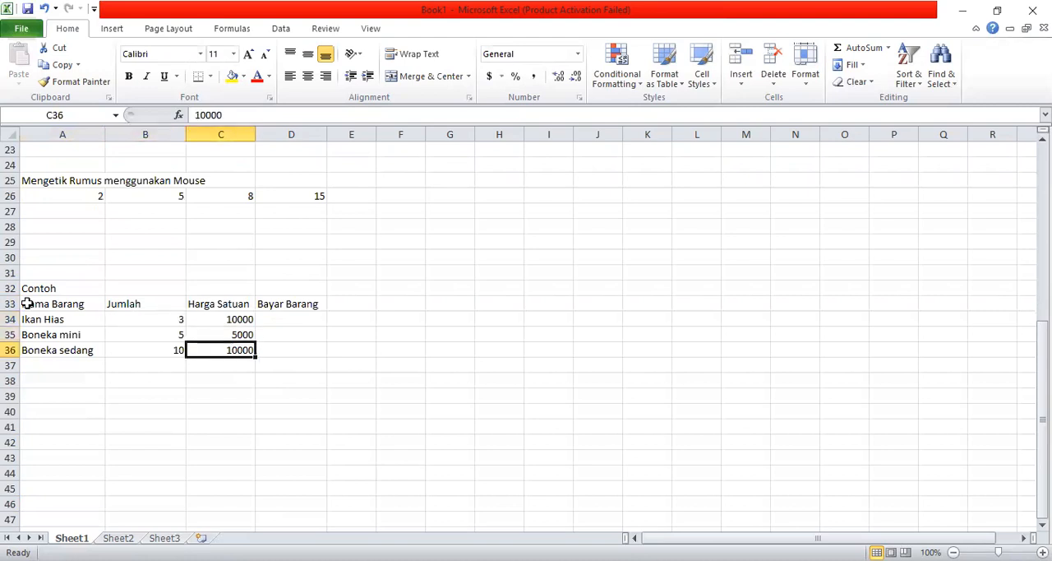
- Give the Harga Satuan prices in C34:C36 the Currency number format with the Rp Indonesian symbol
key("Up")
key("Up")
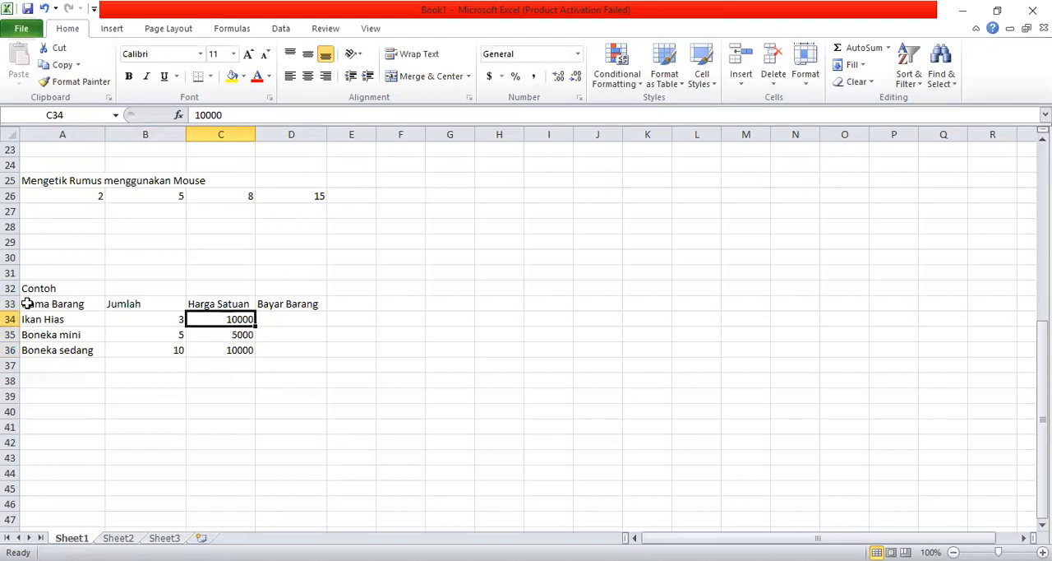
key("shift+Down")
key("shift+Down")
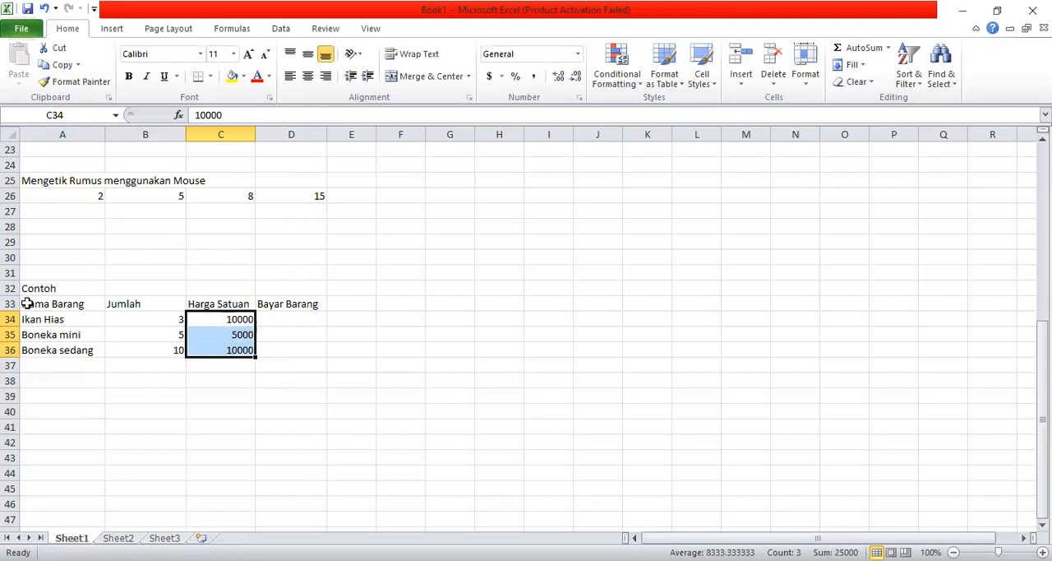
key("ctrl+1")
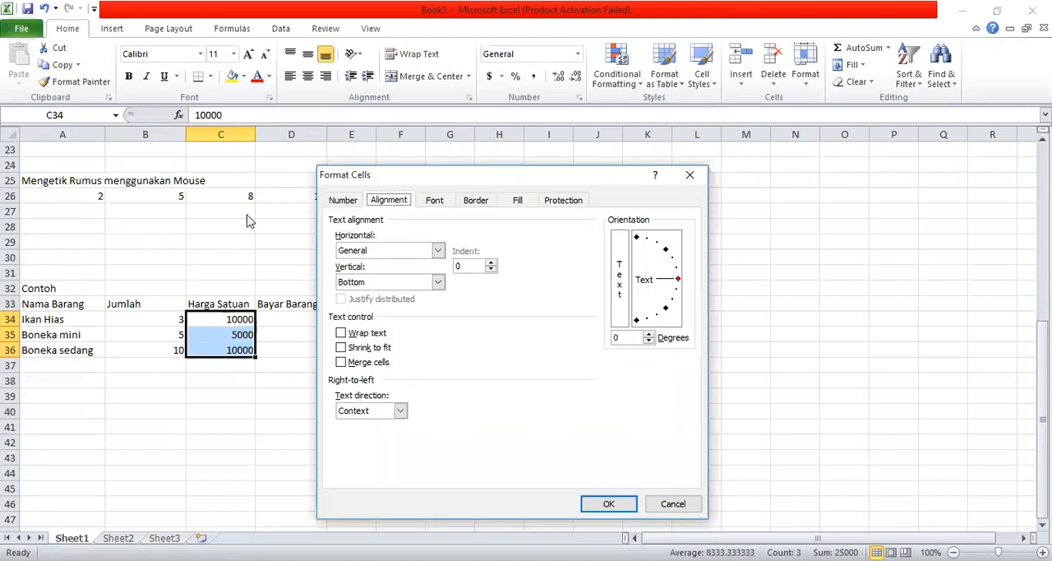
left_click(339, 201)
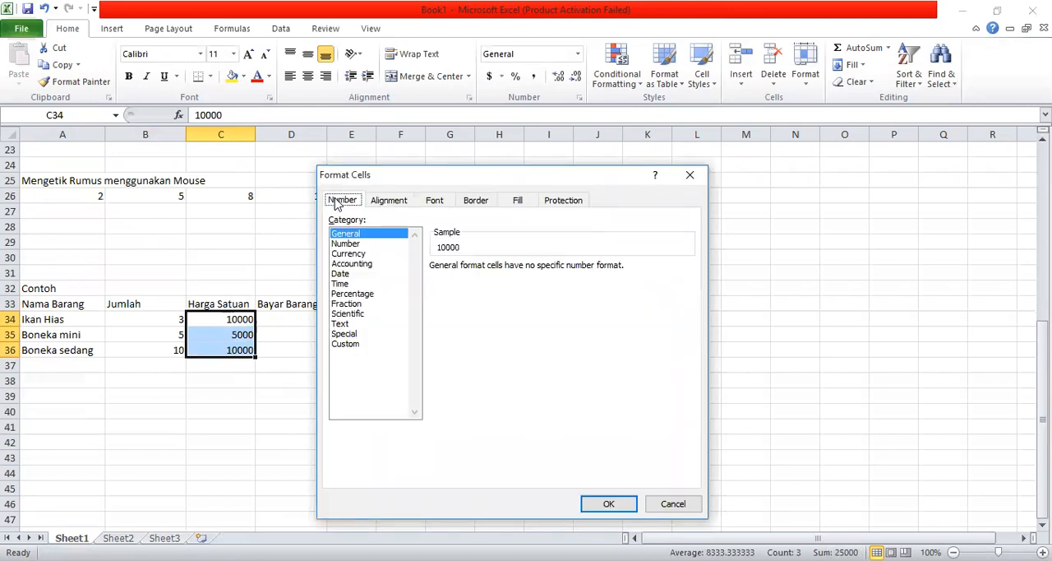
left_click(367, 254)
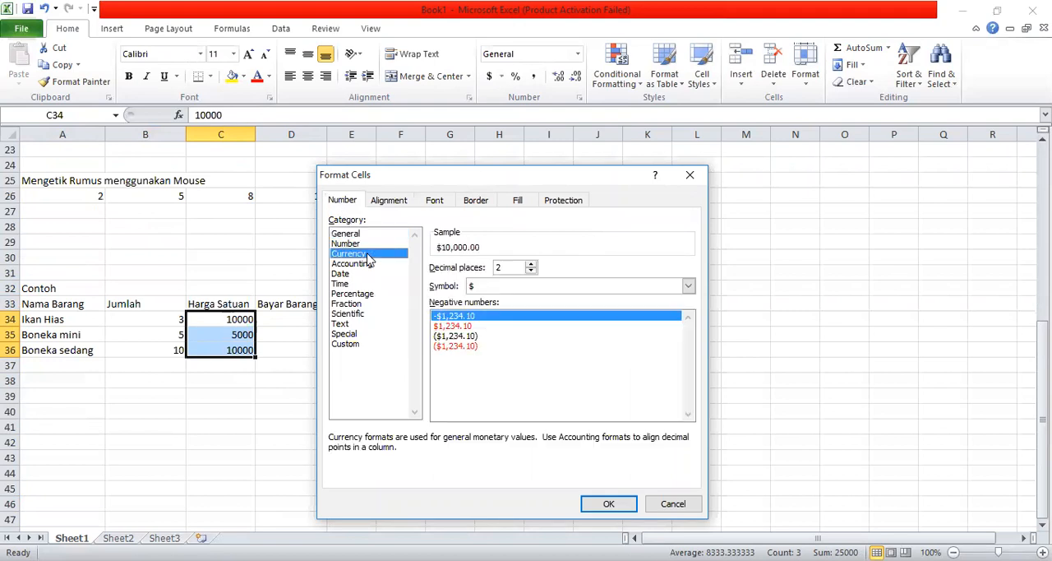
left_click(688, 286)
left_click_drag(692, 323, 693, 331)
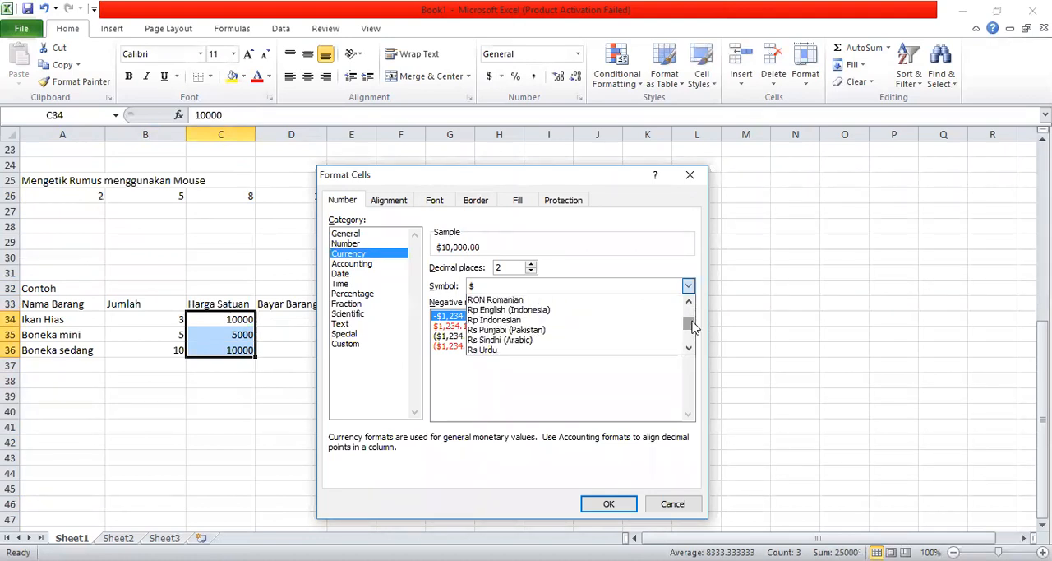
left_click(689, 348)
left_click(689, 347)
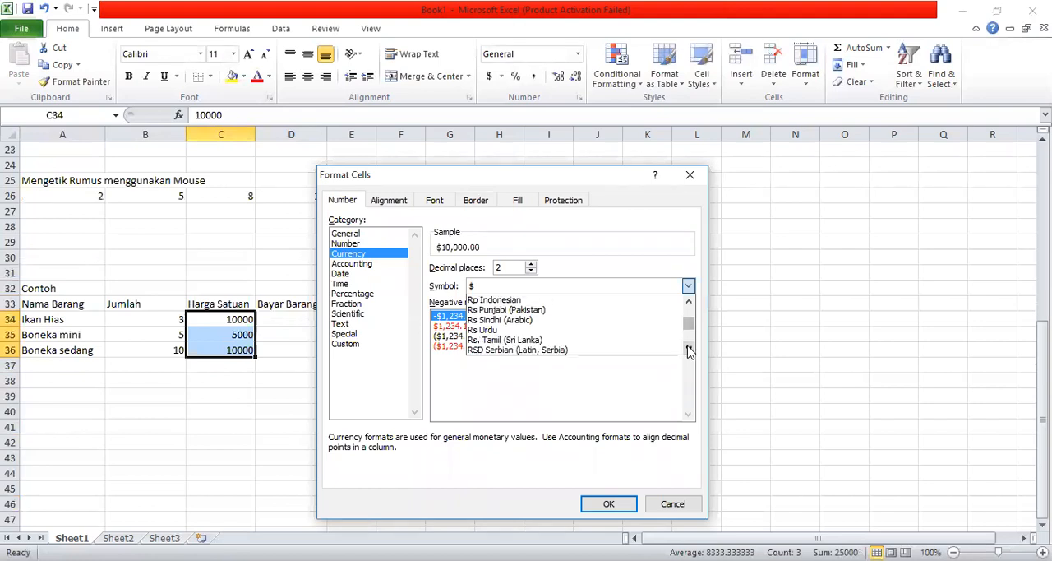
left_click(689, 348)
left_click(689, 348)
left_click(689, 304)
left_click(689, 303)
left_click(689, 303)
left_click(689, 303)
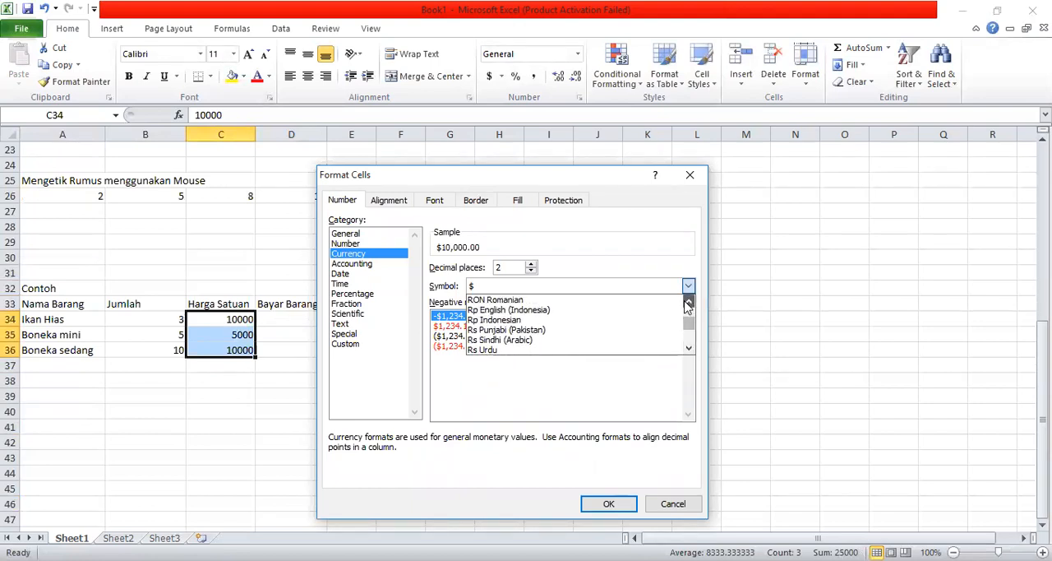
left_click(580, 320)
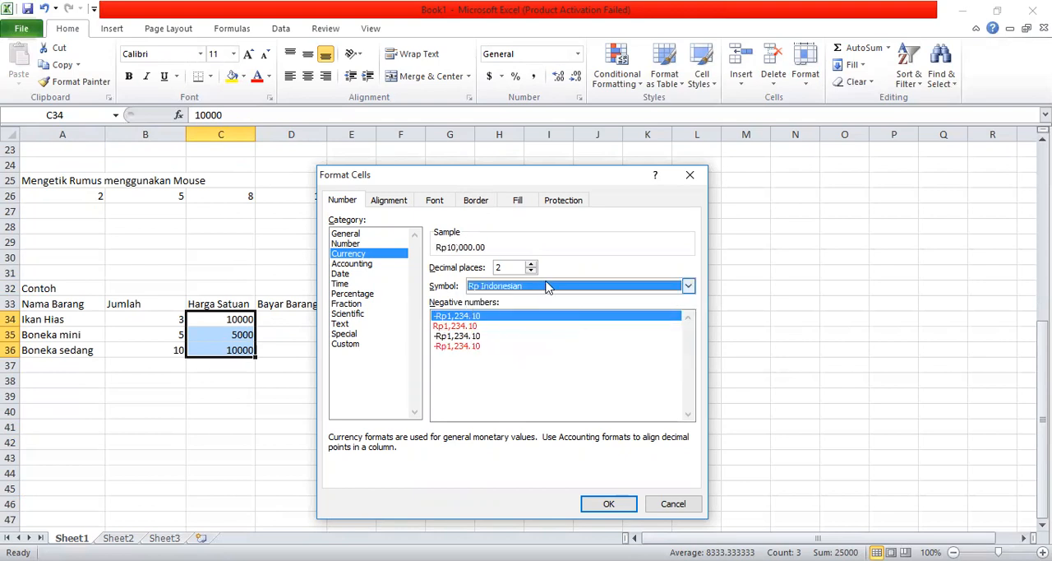
- Set the currency format of the Harga Satuan prices to 0 decimal places and apply it
left_click(531, 272)
left_click(530, 272)
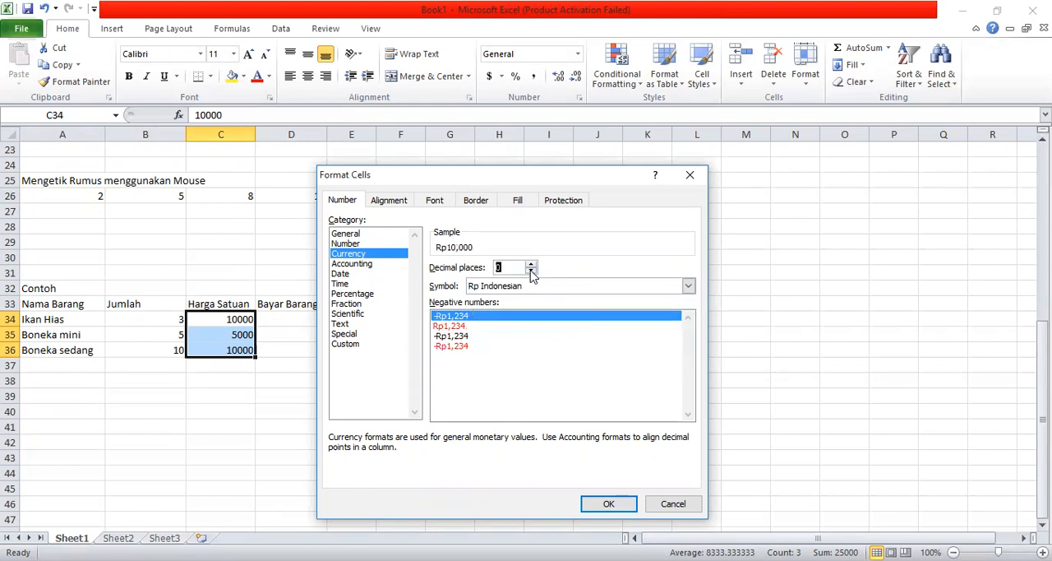
left_click(613, 503)
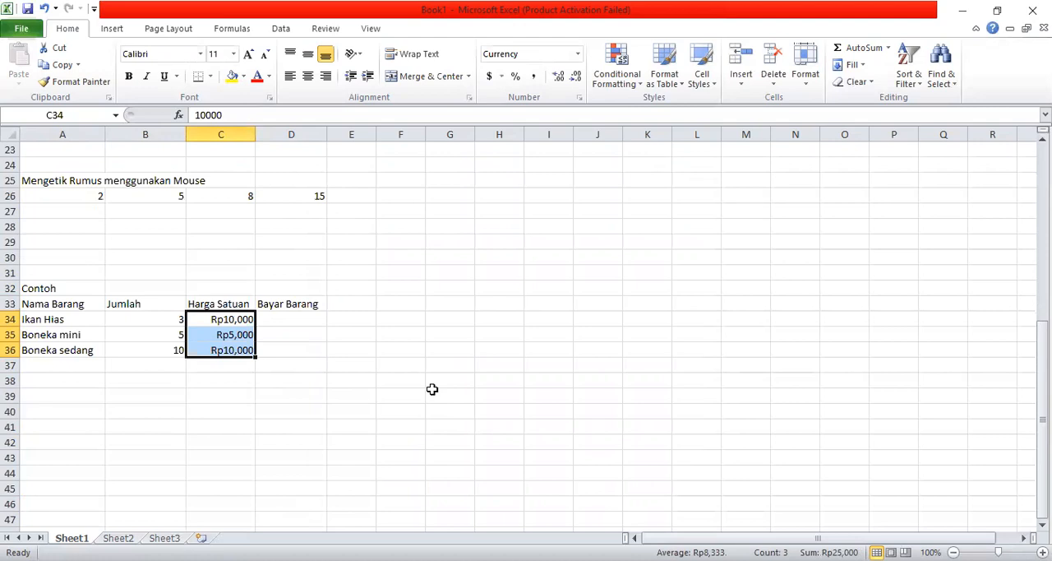
left_click(399, 254)
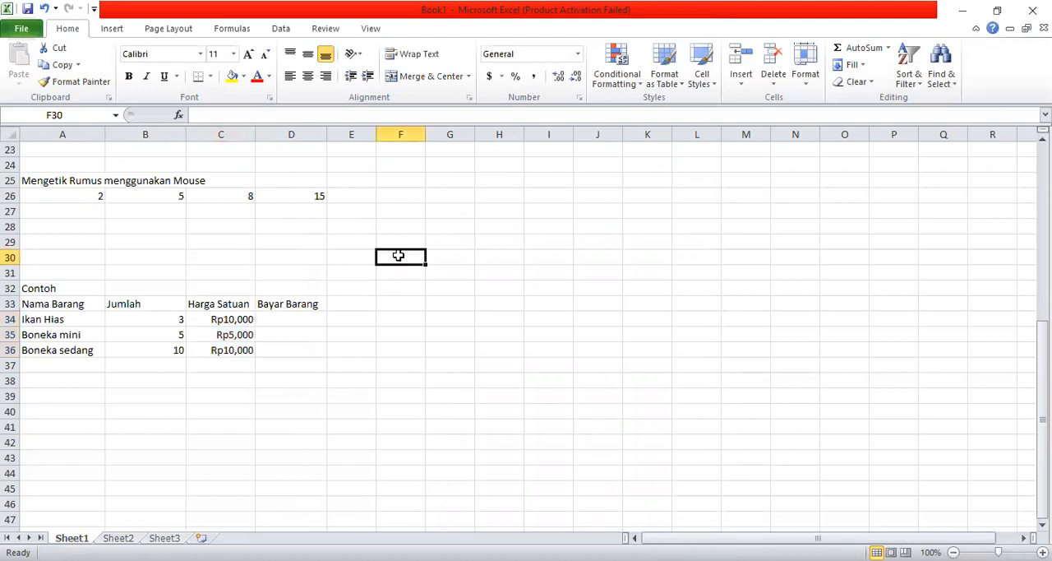
left_click(369, 344)
key("Return")
key("Down")
key("Down")
key("Down")
key("Down")
key("Down")
key("Down")
key("Down")
key("Down")
key("Down")
key("Down")
key("Down")
key("Down")
key("Down")
key("Down")
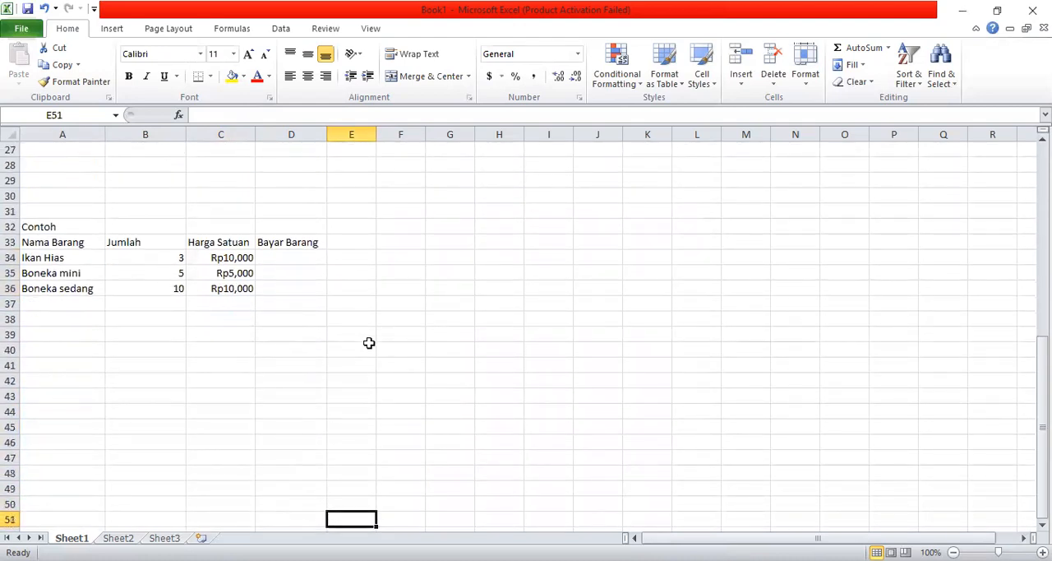
left_click(298, 320)
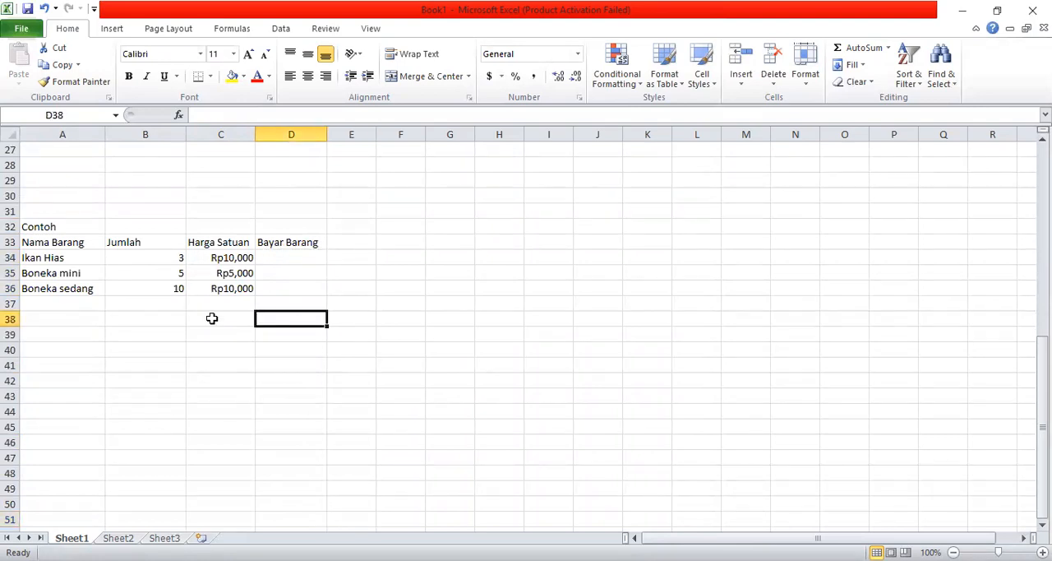
- Insert the SUM function in D34 with the argument B34*C34 by picking the cells, and fill the formula down to D36
left_click(292, 258)
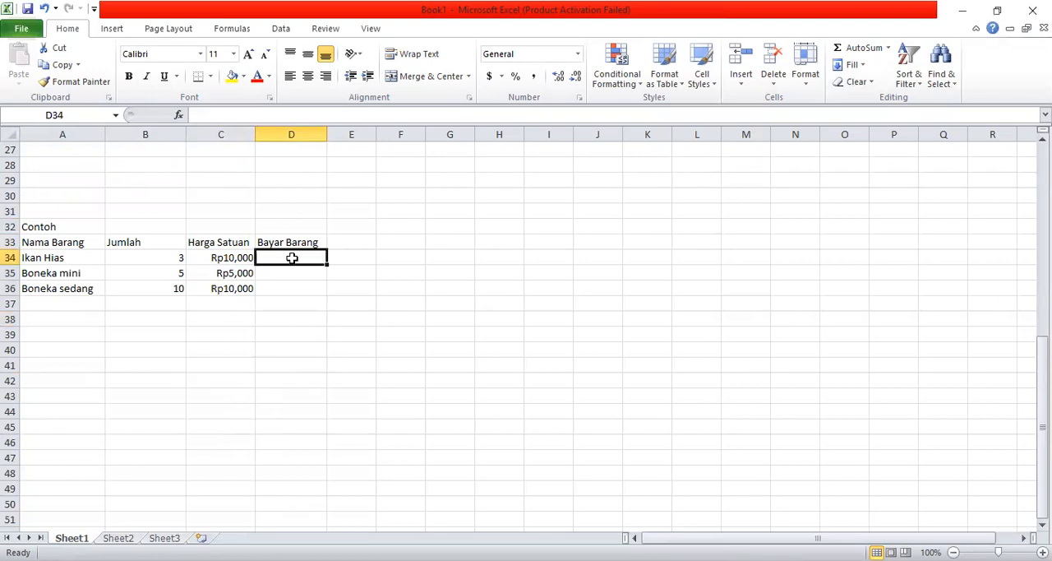
left_click(178, 116)
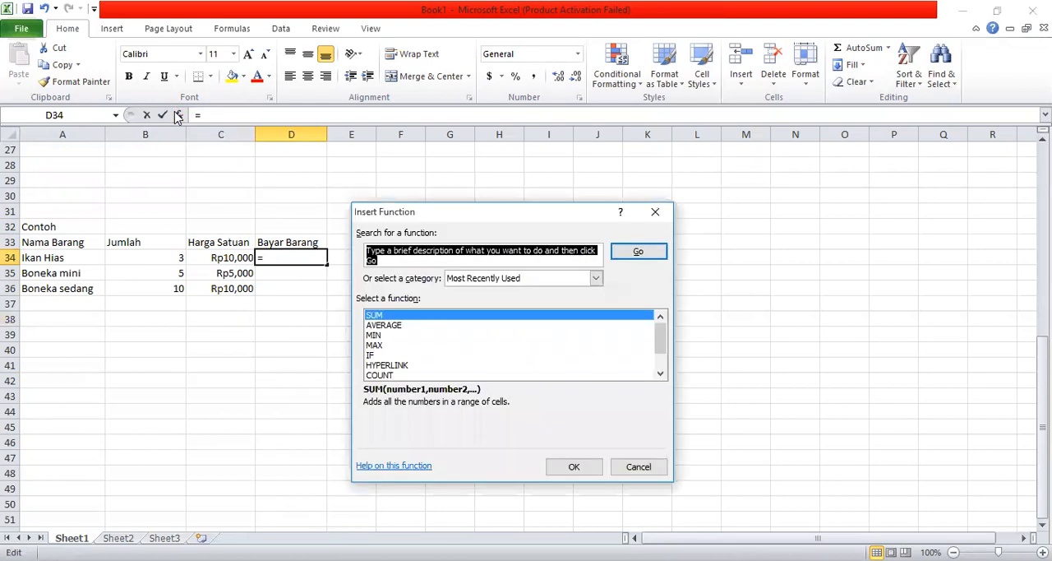
left_click(396, 319)
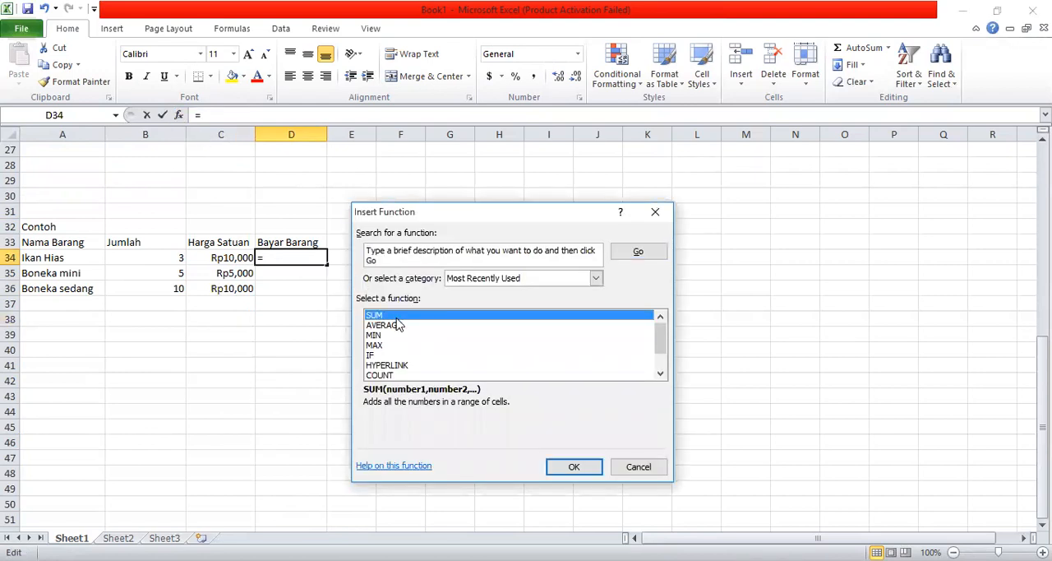
left_click(562, 469)
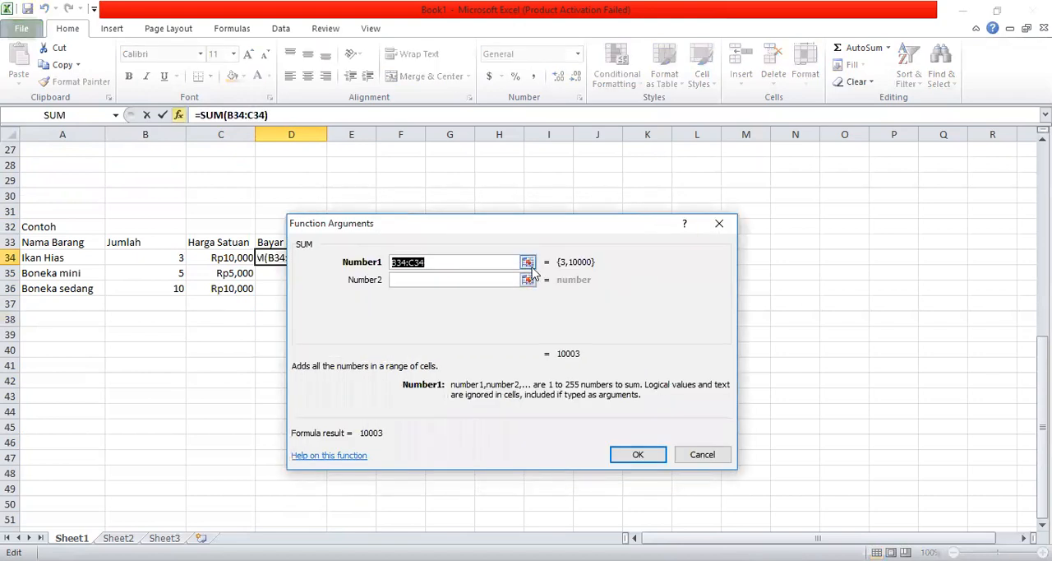
left_click(531, 262)
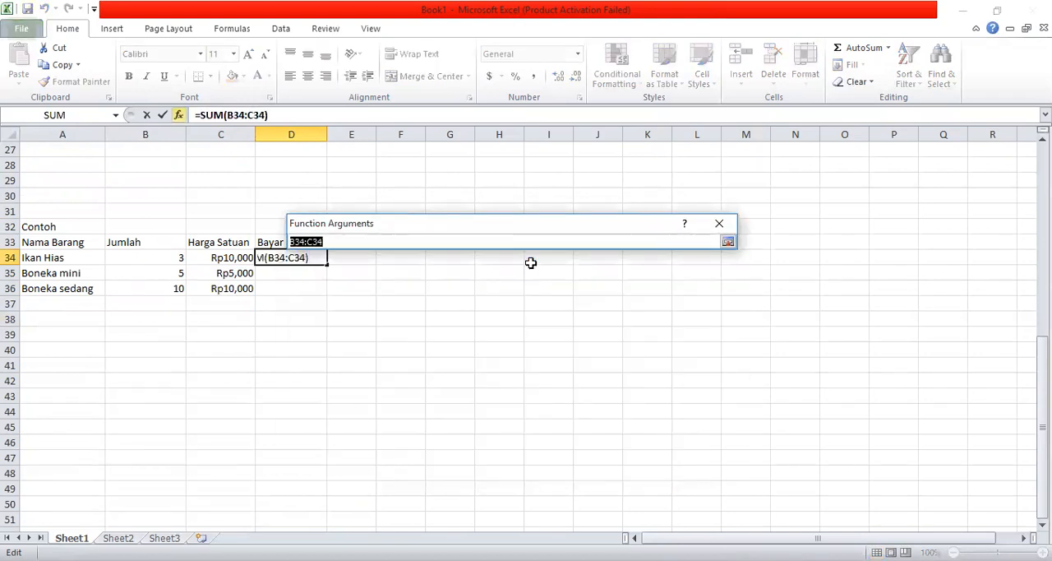
left_click(165, 258)
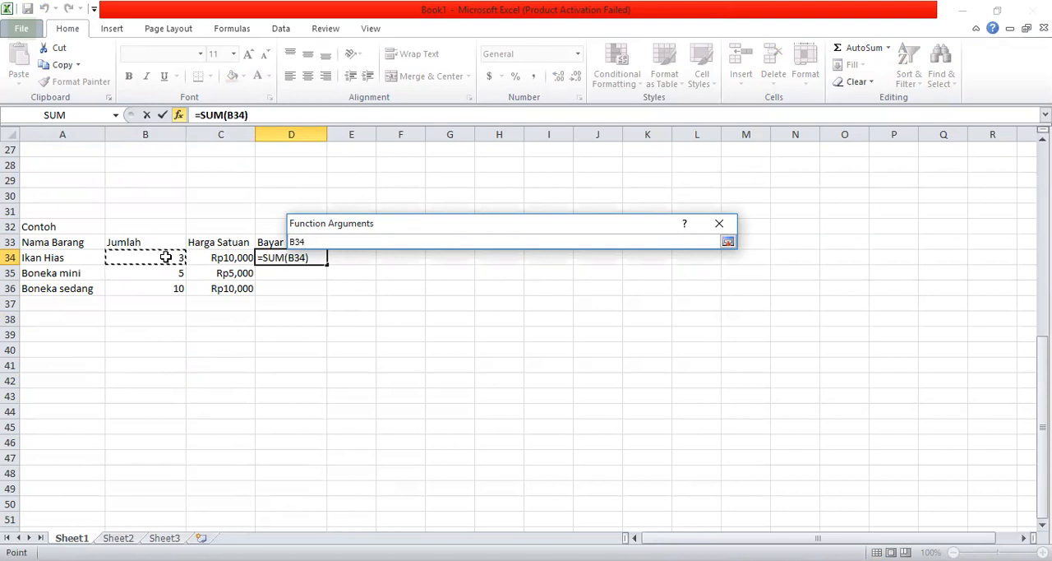
type("*")
left_click(223, 260)
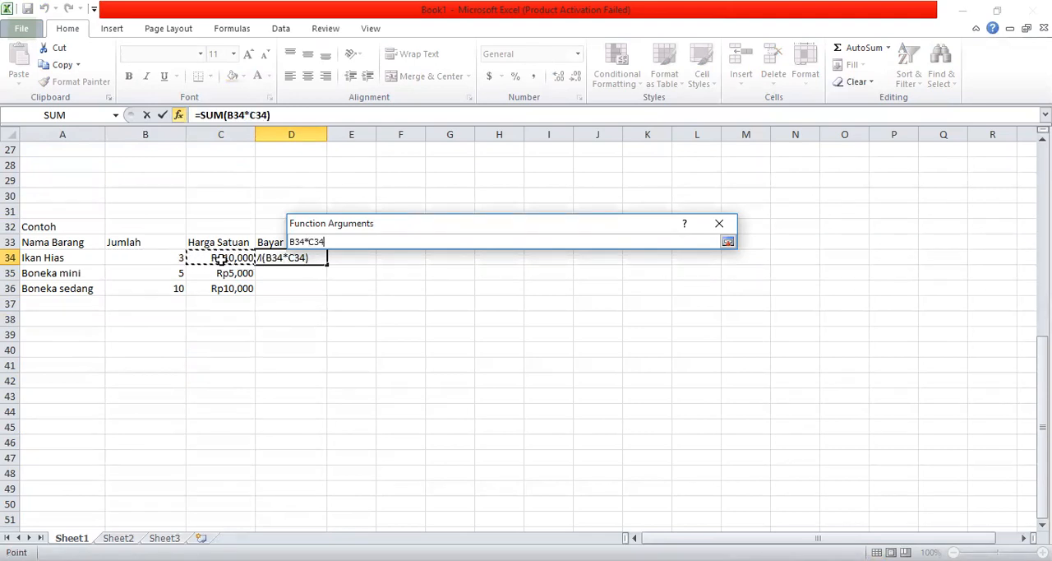
left_click(727, 242)
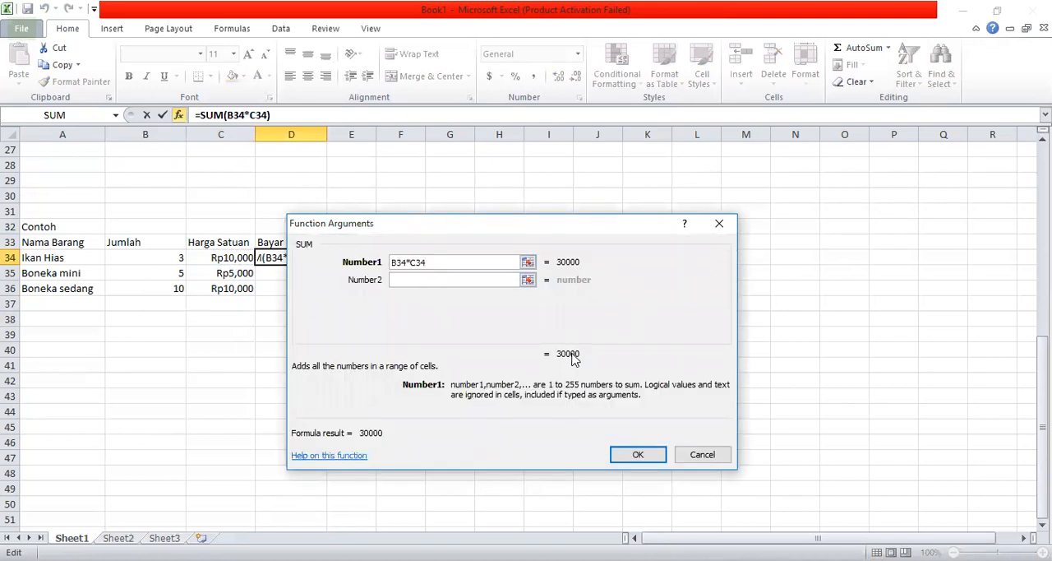
left_click(638, 458)
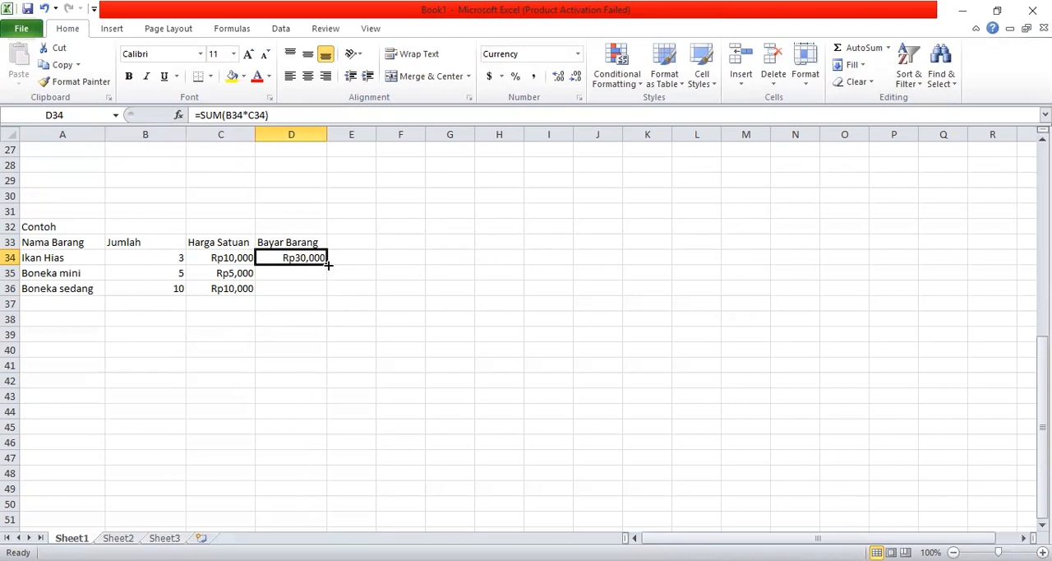
left_click_drag(328, 264, 326, 302)
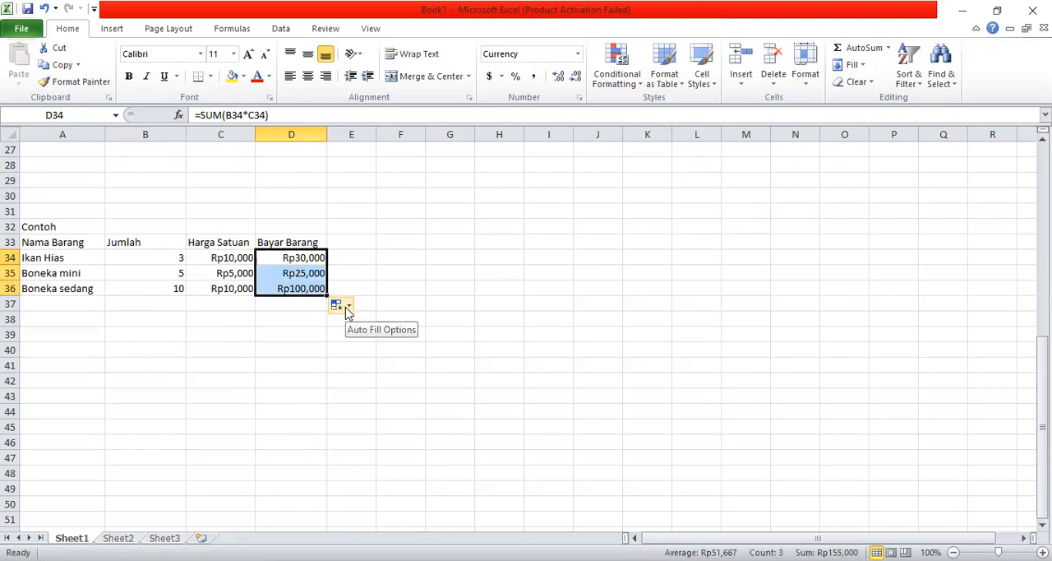
left_click(365, 301)
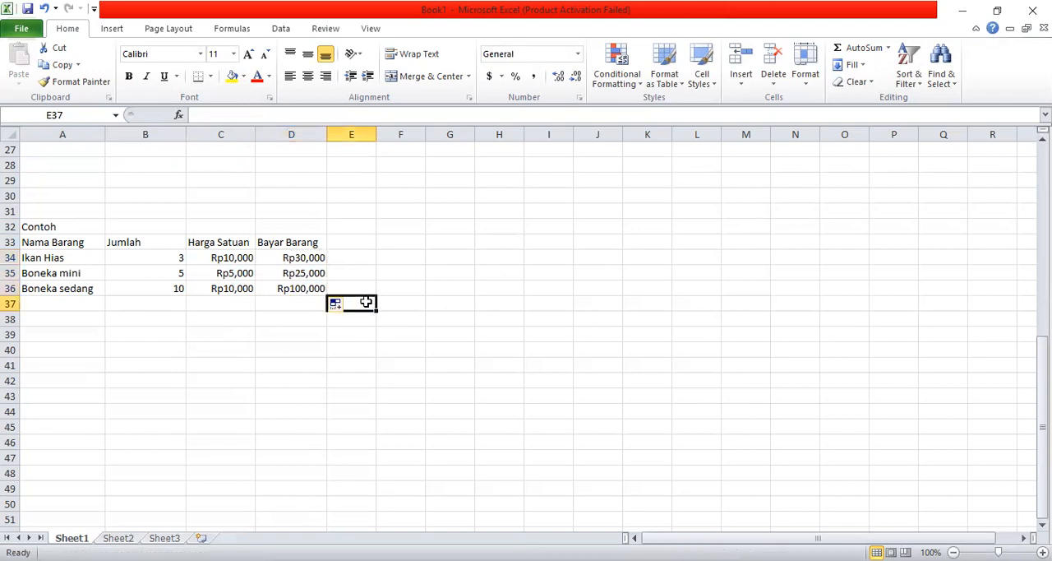
- Enter the label "Total Bayar" in A38 below the item table
left_click(65, 317)
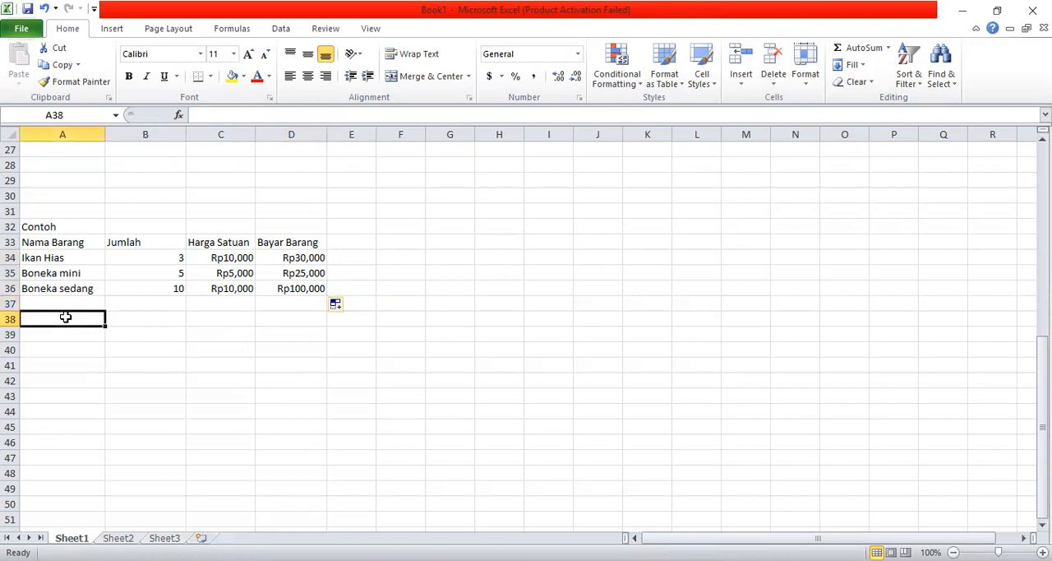
type("Total Ba")
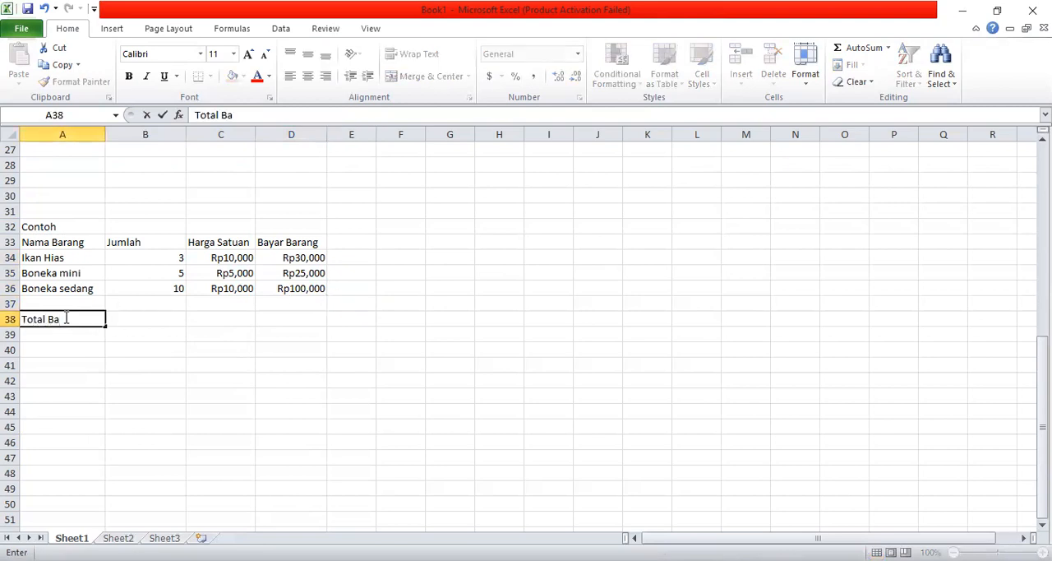
type("yar")
key("Return")
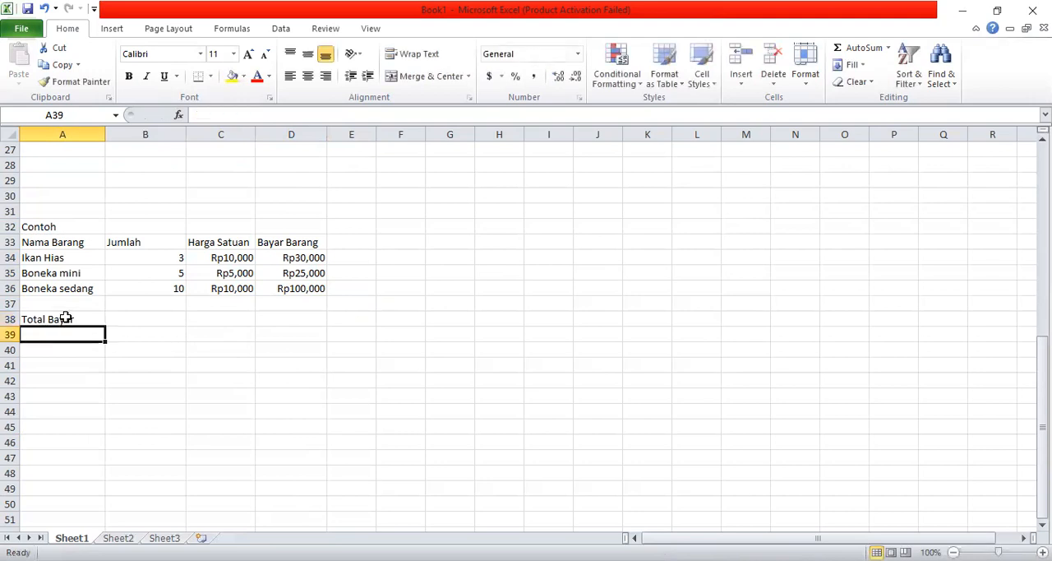
- Insert the SUM function in D38 for Total Bayar, picking D34:D36 as its range
left_click(293, 257)
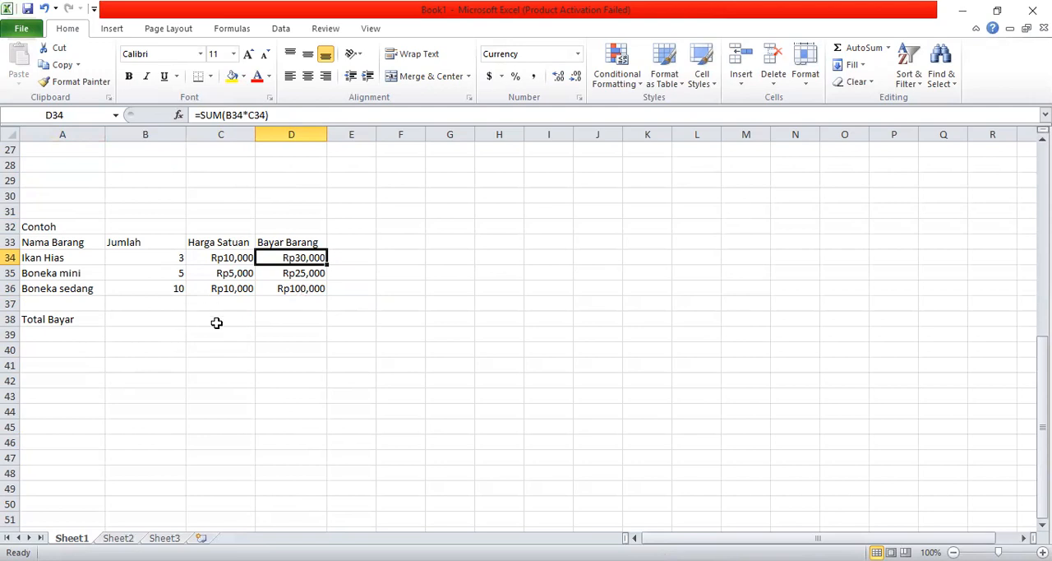
left_click(285, 321)
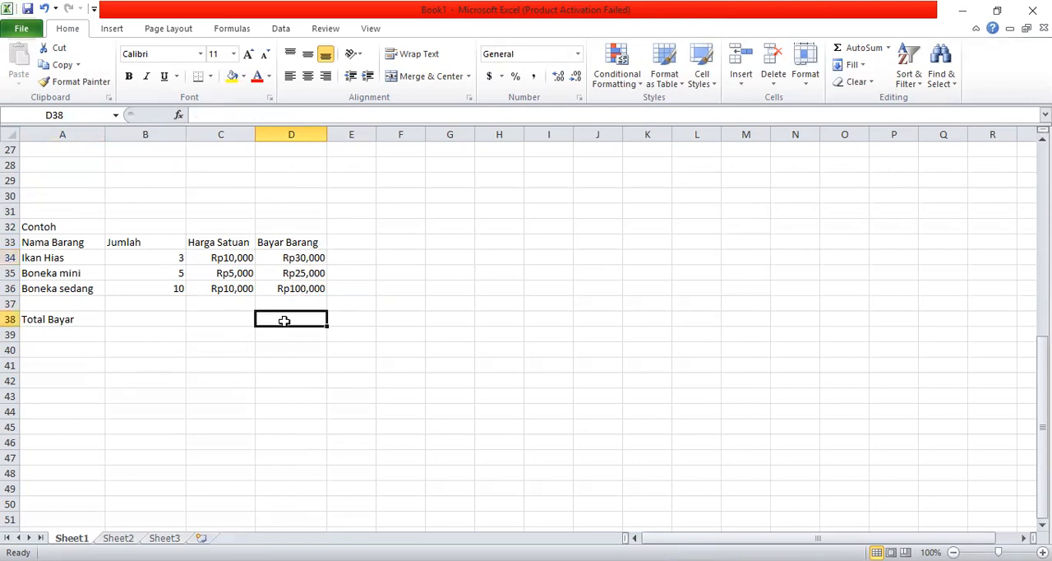
left_click(180, 116)
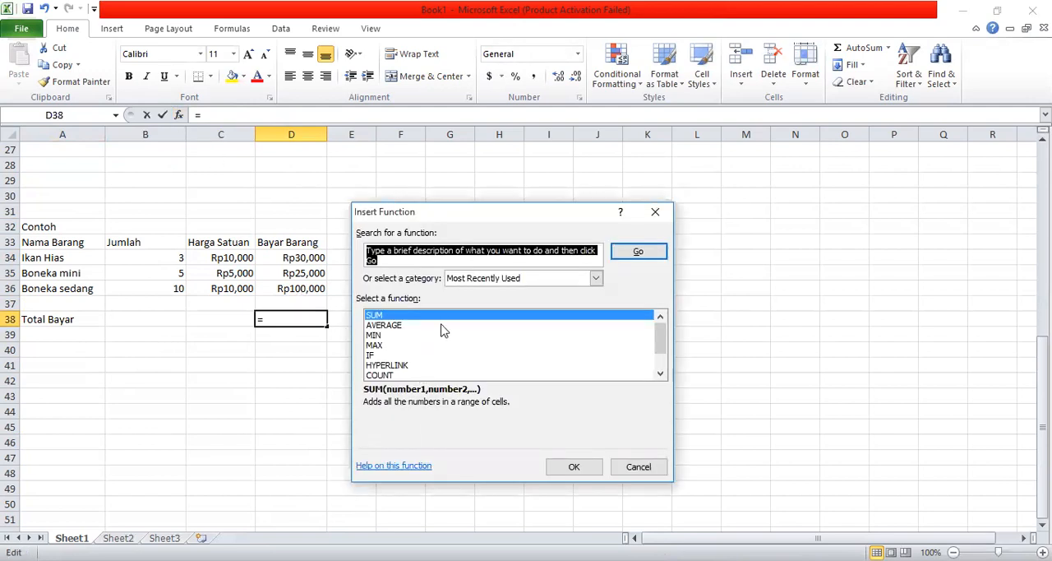
left_click(581, 469)
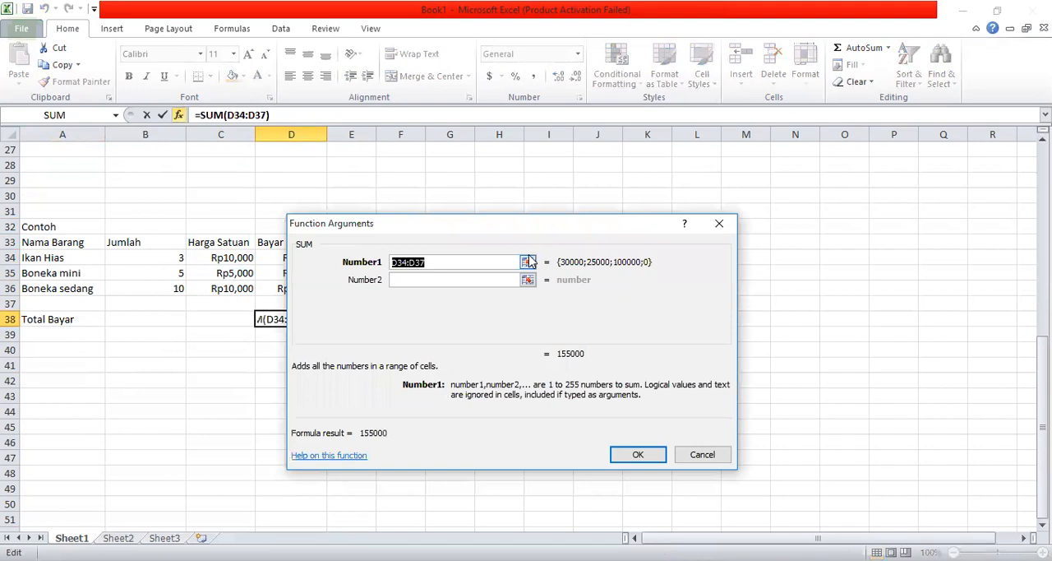
left_click(528, 257)
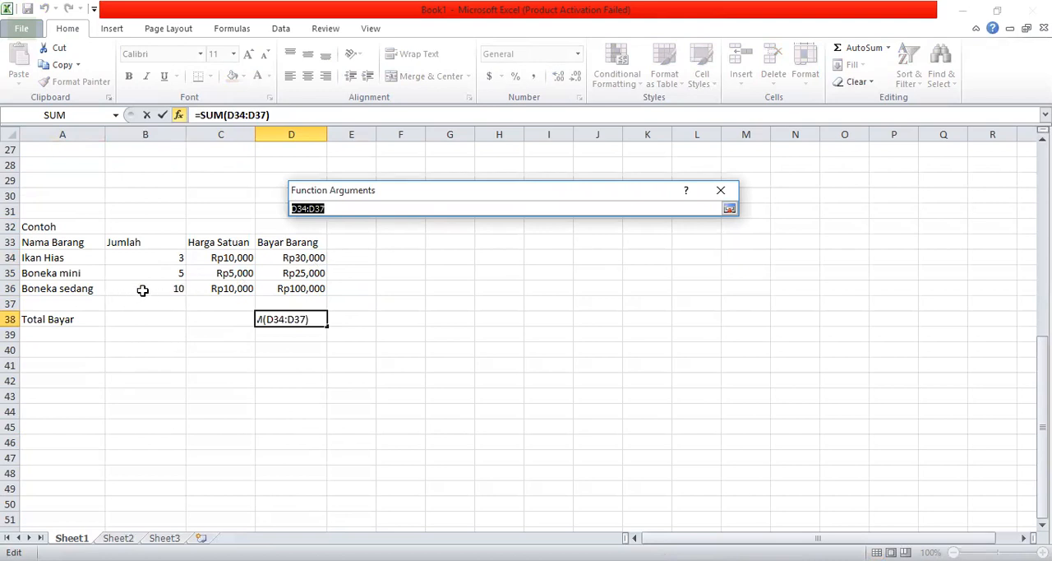
left_click(296, 259)
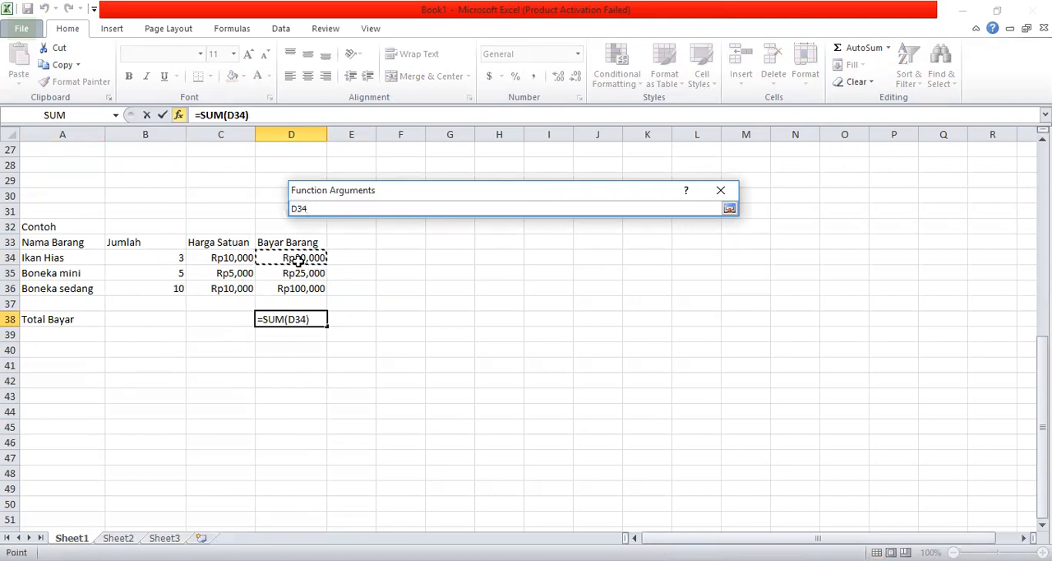
left_click_drag(299, 268, 303, 288)
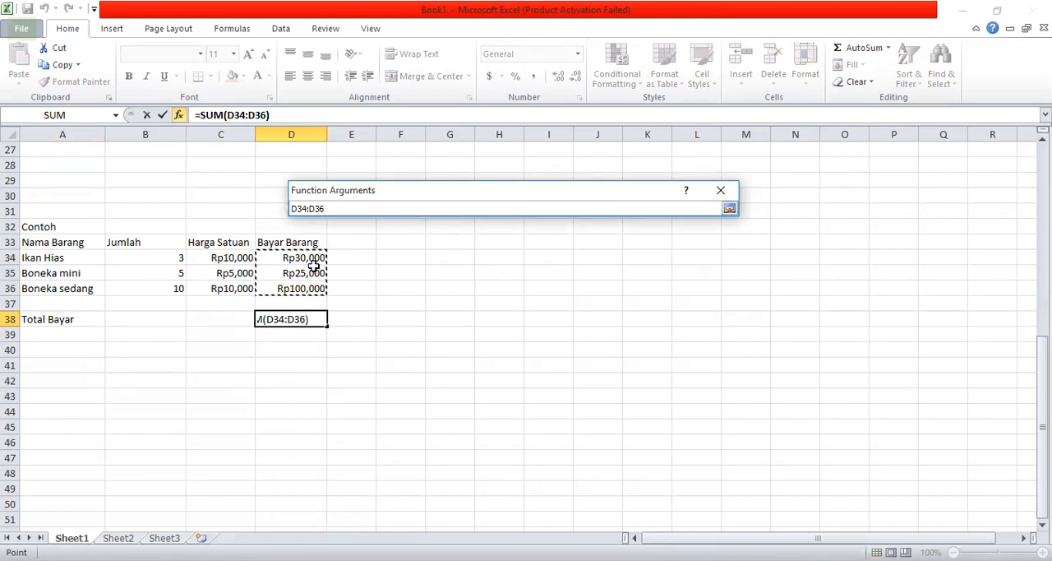
left_click(729, 211)
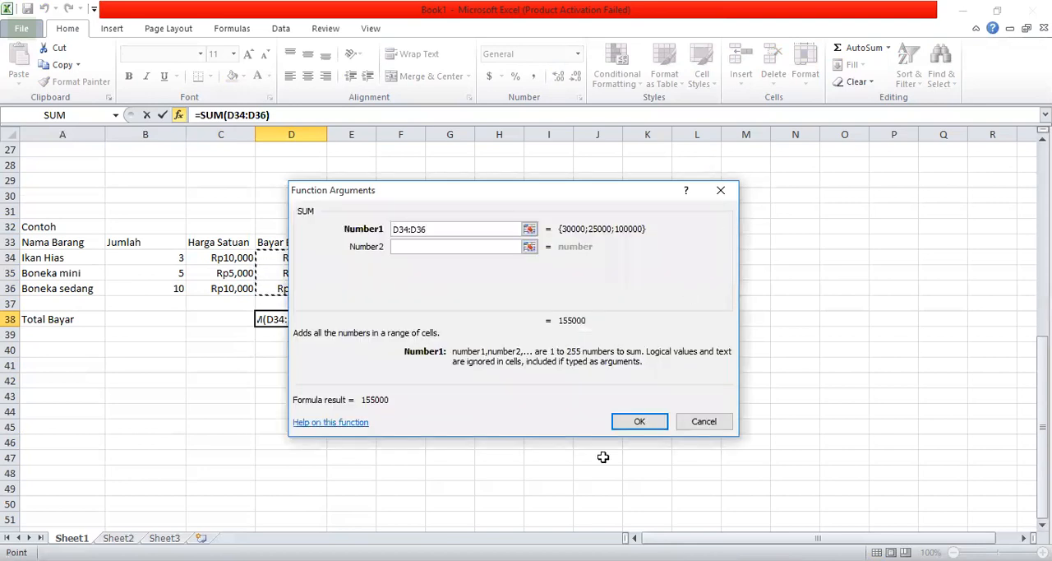
left_click(640, 422)
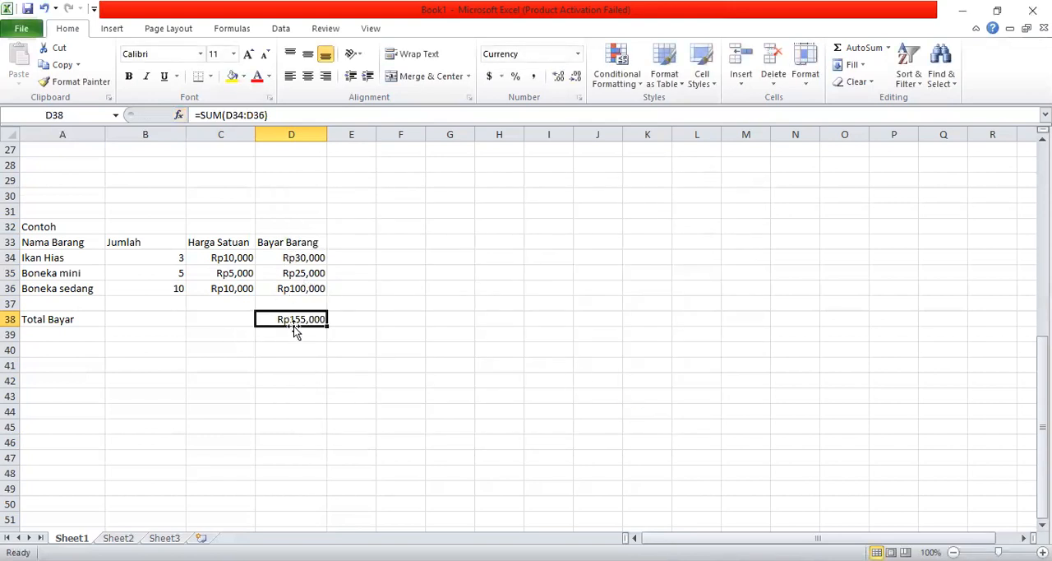
left_click(465, 307)
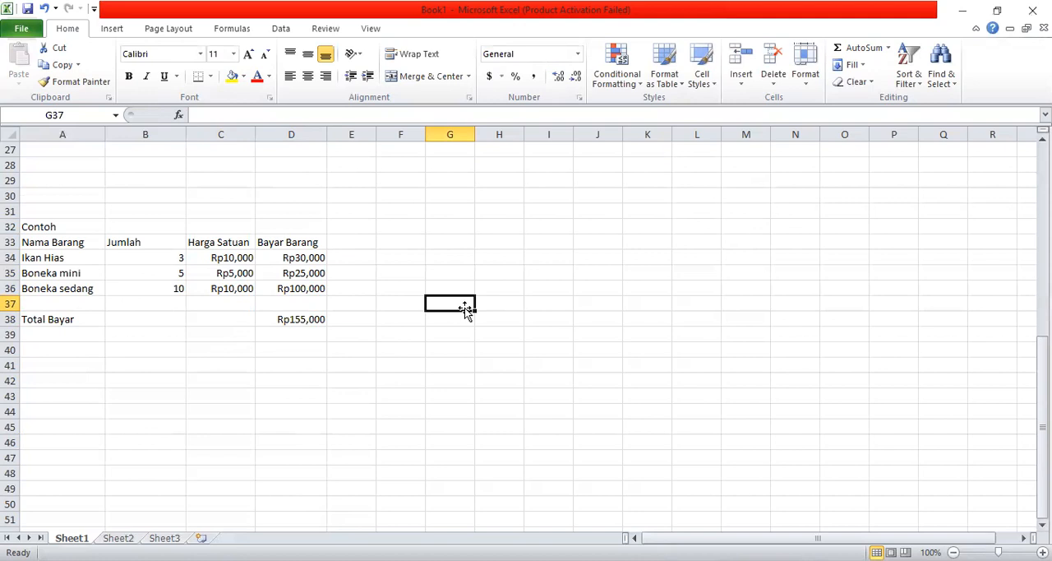
- Review the constant, cell-address and mouse-picked formula examples in A17, C21 and D26
key("Up")
key("Up")
key("Up")
key("Up")
key("Up")
key("Up")
key("Up")
key("Up")
key("Up")
key("Up")
key("Up")
key("Up")
key("Up")
key("Up")
key("Up")
key("Up")
key("Up")
key("Up")
key("Up")
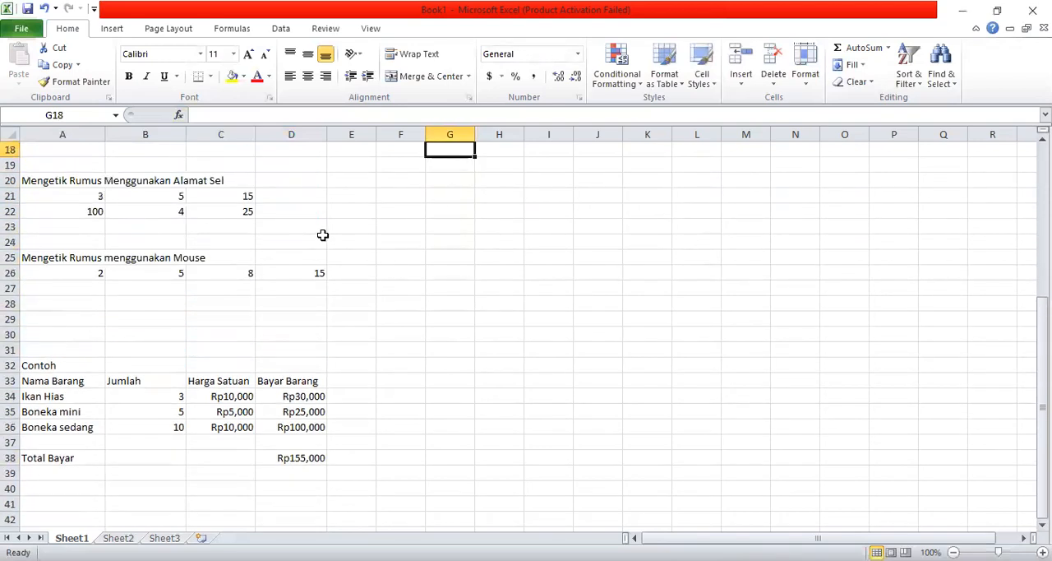
key("Up")
key("Up")
key("Up")
key("Up")
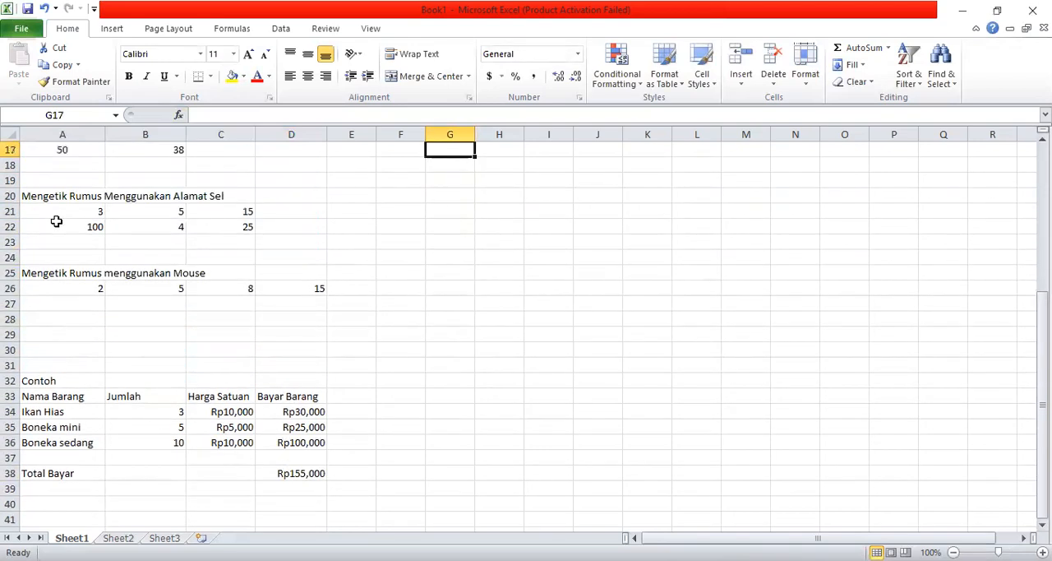
left_click(69, 194)
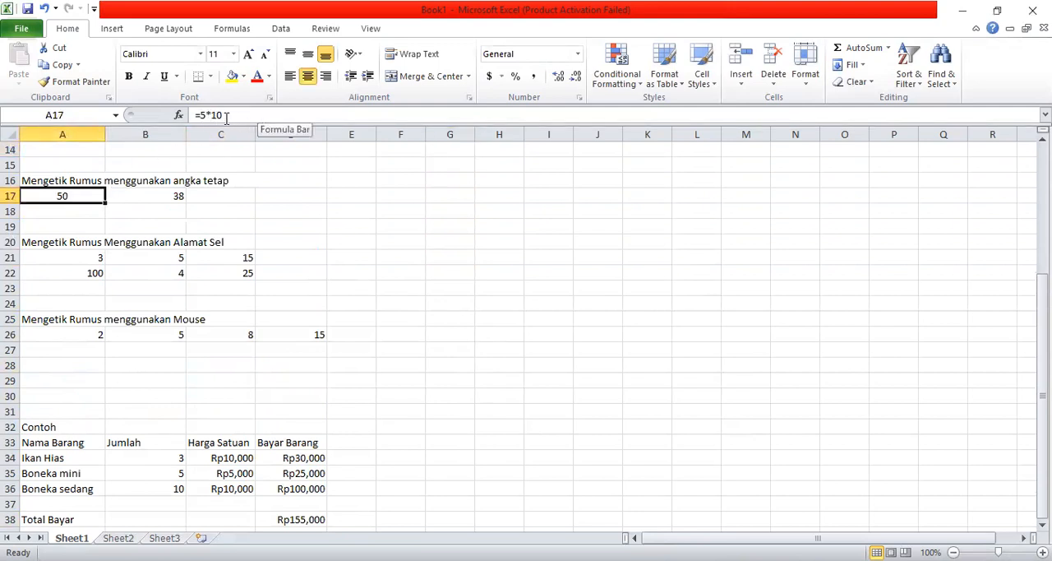
left_click(98, 258)
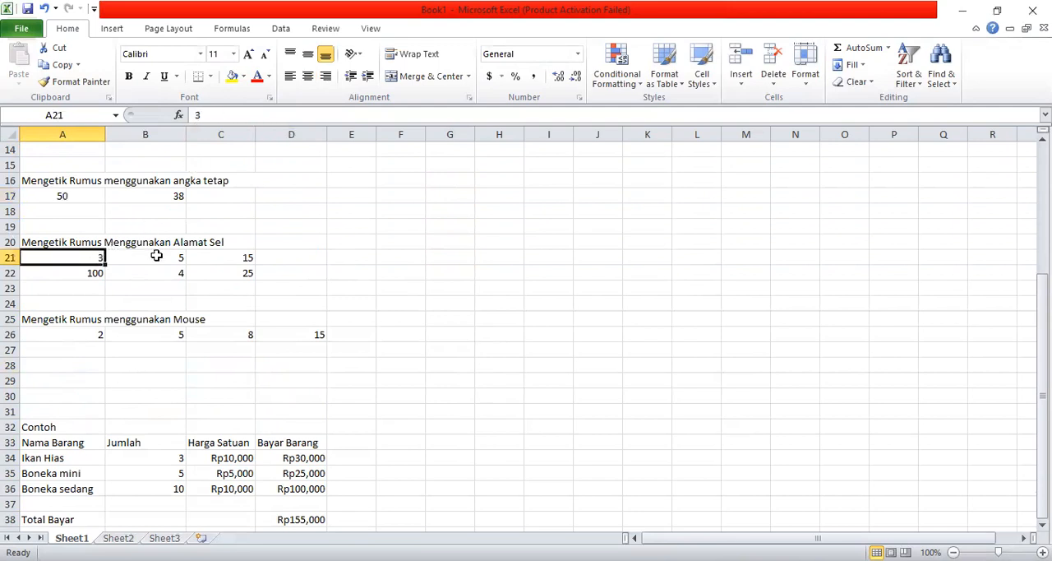
left_click(156, 260)
left_click(218, 252)
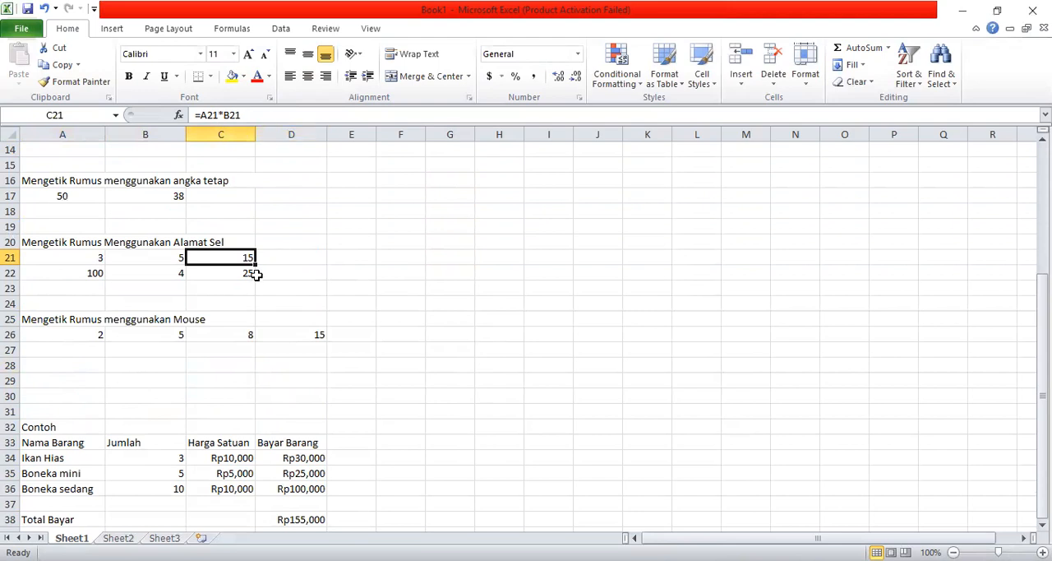
left_click(315, 337)
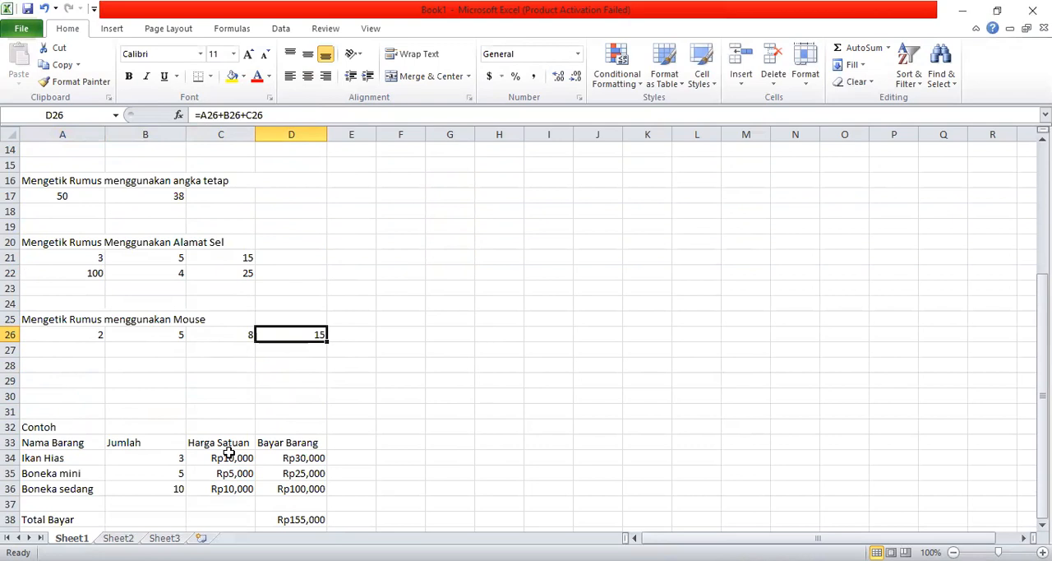
- Enter X in E10 beside the Kali row of the operator table and clear it again
key("Up")
key("Up")
key("Up")
key("Up")
key("Up")
key("Up")
key("Up")
key("Up")
key("Up")
key("Up")
key("Up")
key("Up")
key("Up")
key("Up")
key("Up")
key("Up")
key("Up")
key("Up")
key("Up")
key("Up")
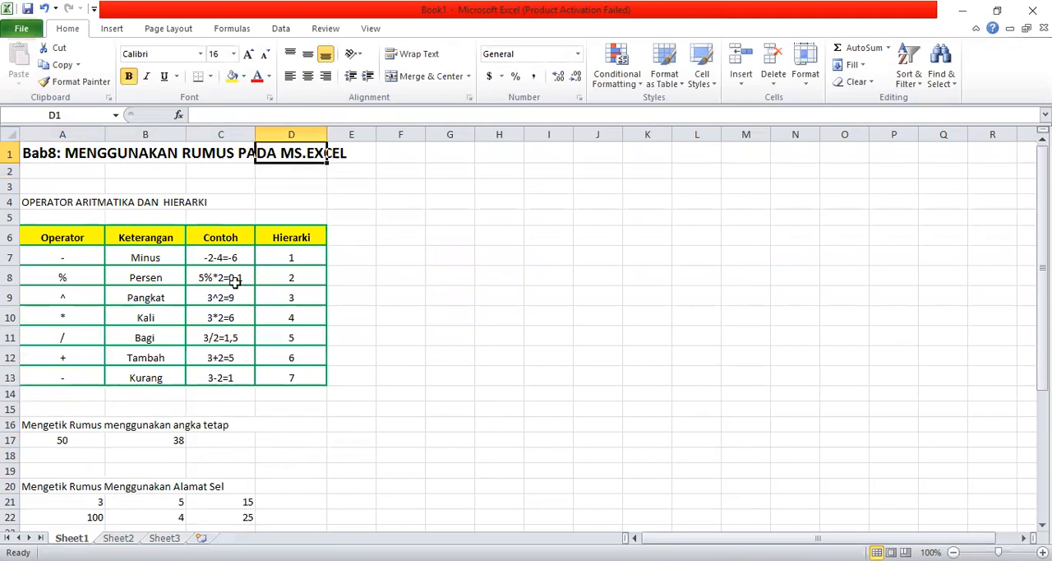
left_click(78, 317)
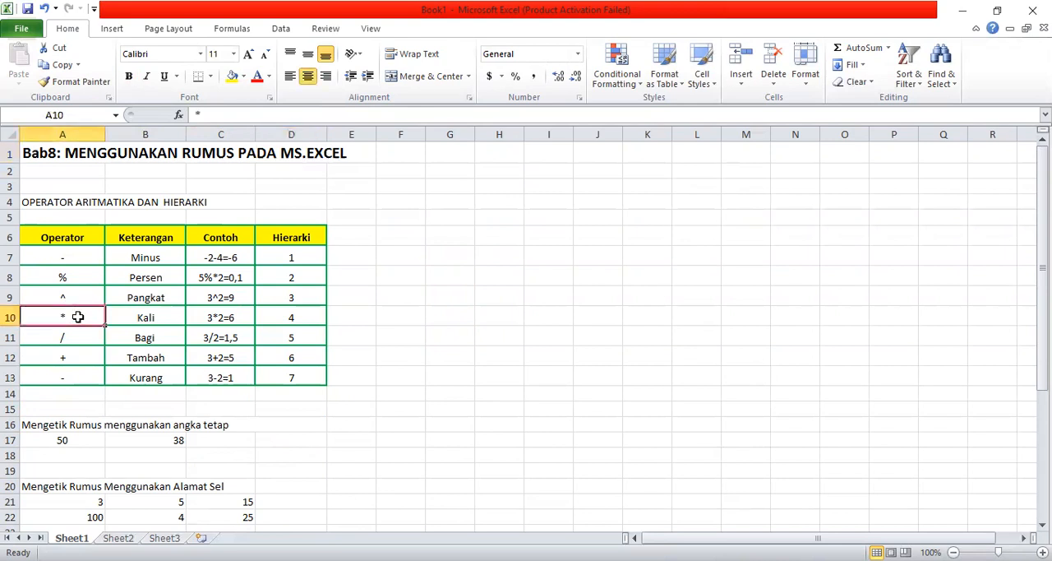
left_click(357, 312)
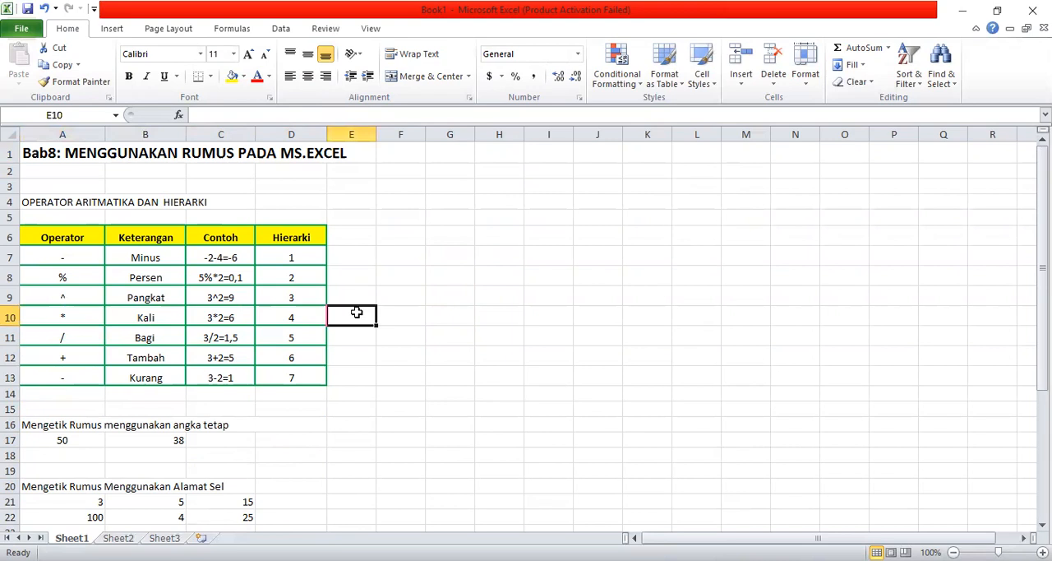
type("X")
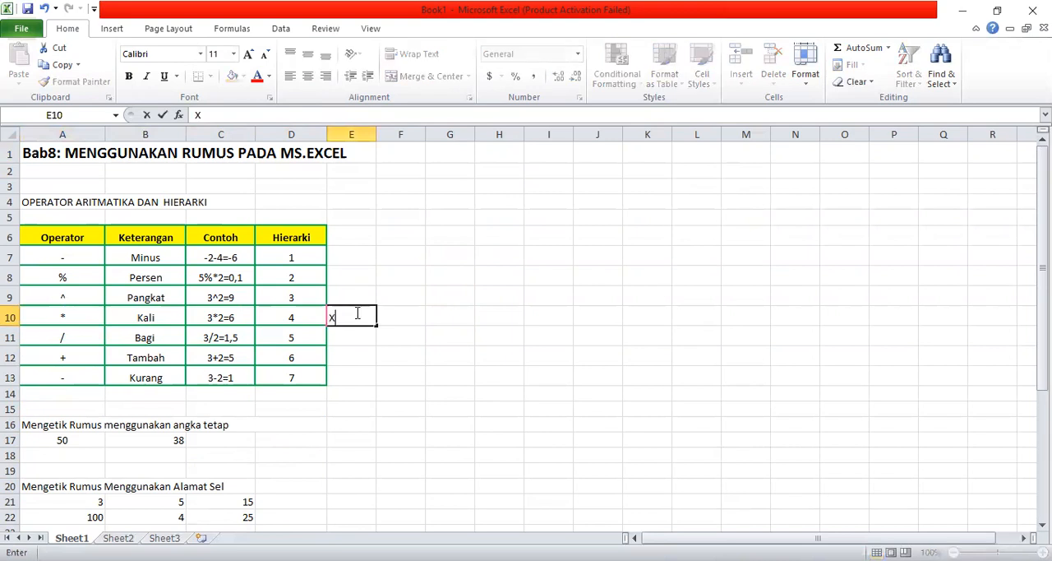
left_click(92, 341)
left_click(359, 315)
key("Delete")
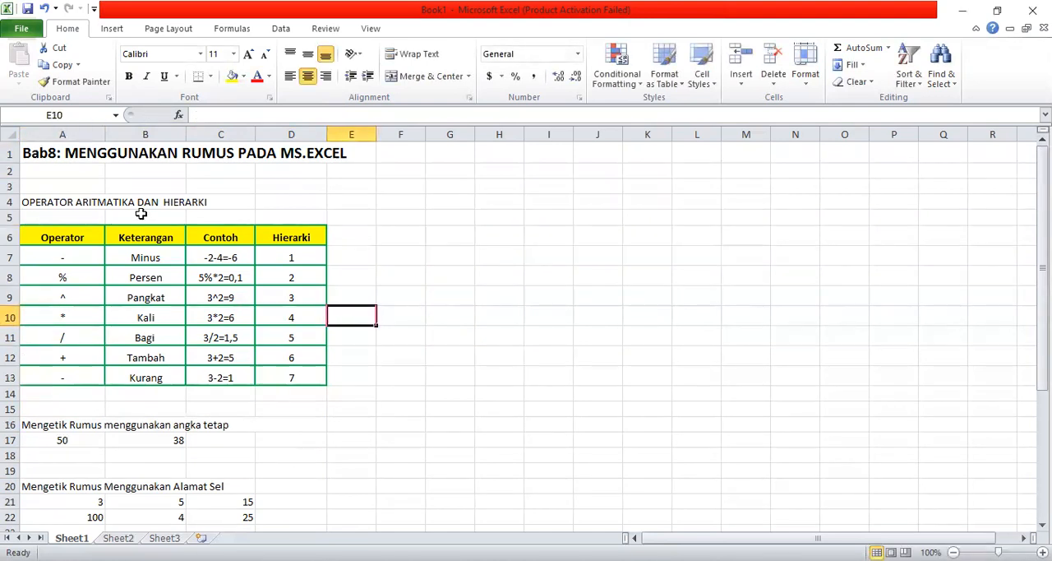
- Set the font size of the operator symbols in A7:A13 to 22
left_click(74, 259)
key("shift+Down")
key("shift+Down")
key("shift+Down")
key("shift+Down")
key("shift+Down")
key("shift+Down")
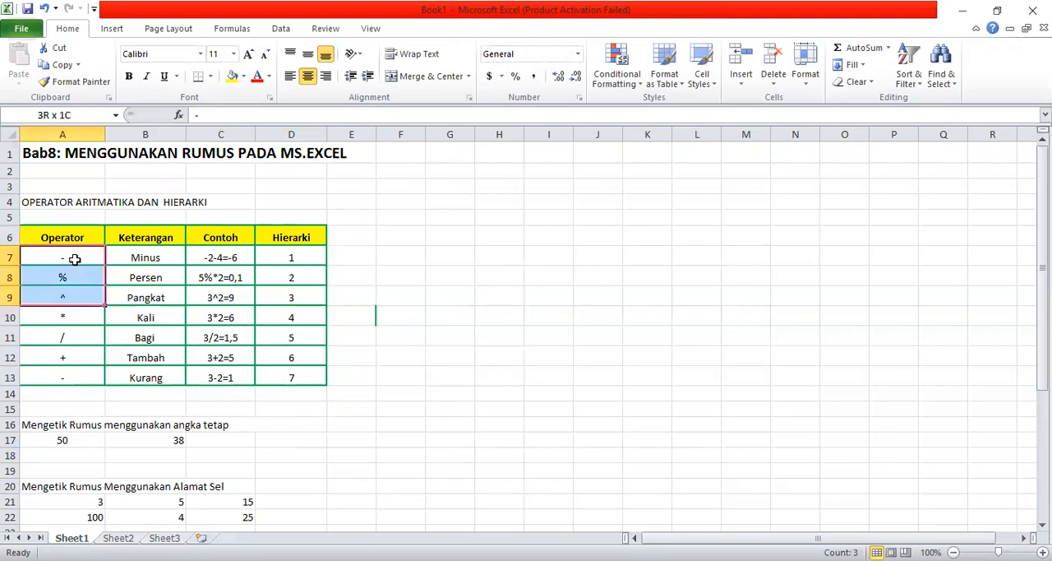
left_click(234, 55)
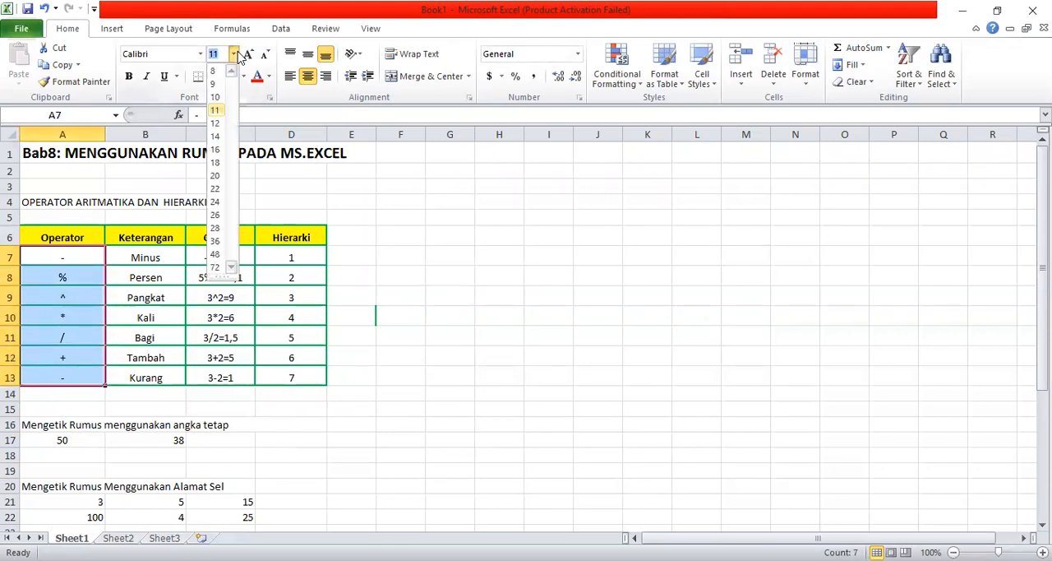
left_click(216, 189)
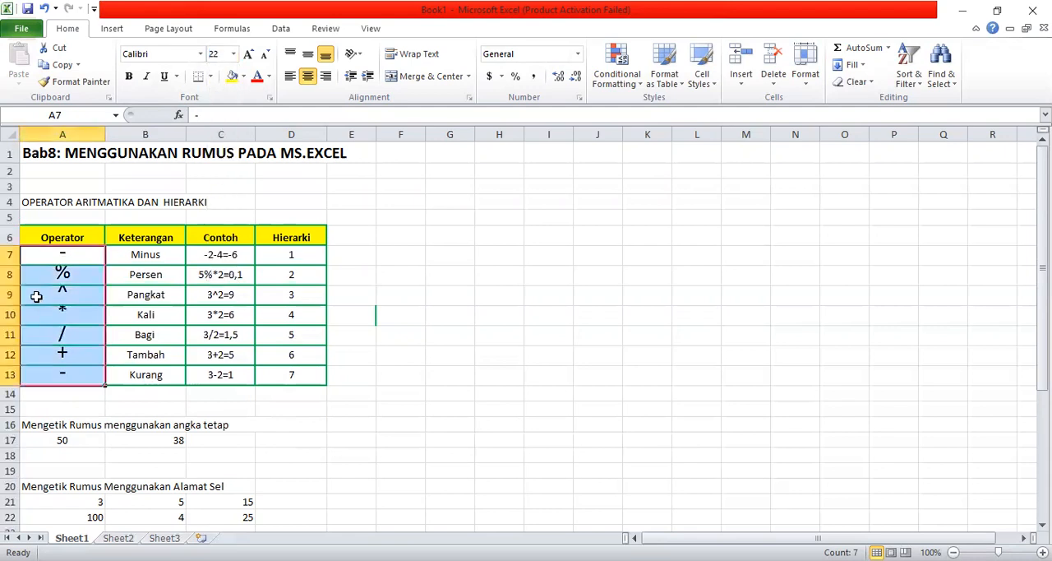
- Set the height of operator table rows 7 to 13 to 29 and deselect them
left_click(805, 71)
left_click(842, 117)
type("29")
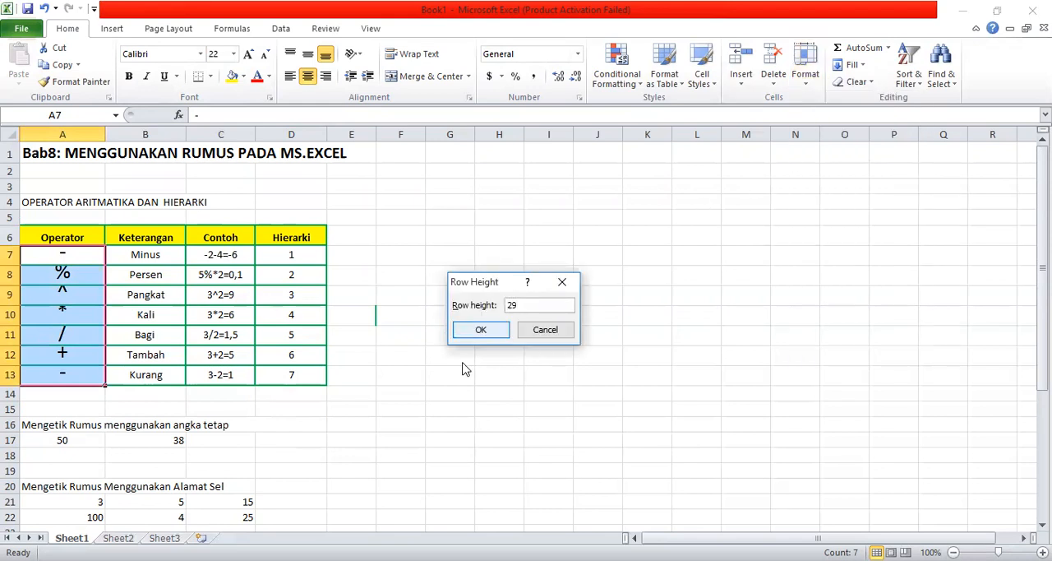
left_click(481, 328)
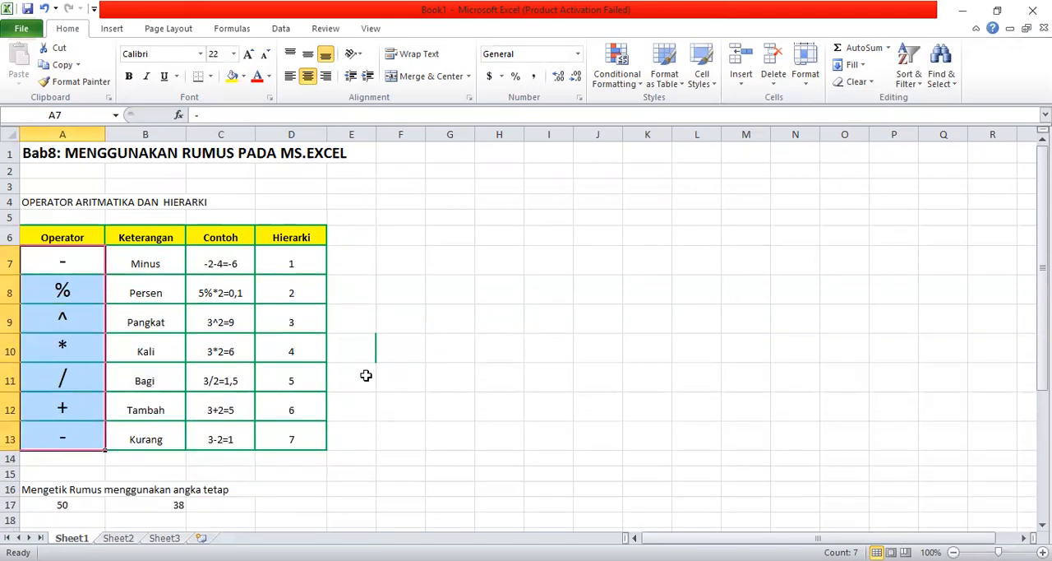
left_click(414, 380)
left_click(469, 420)
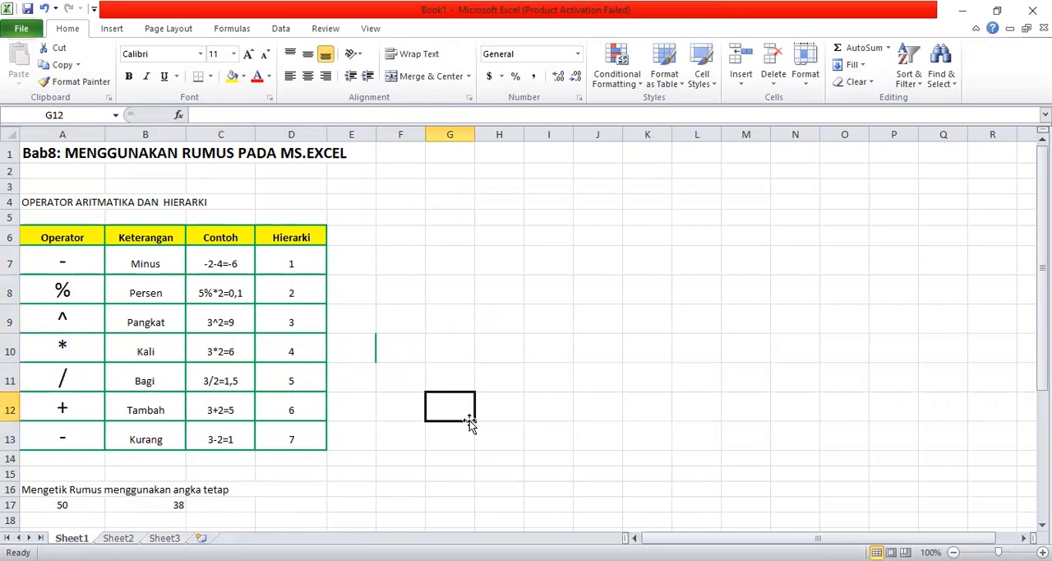
- Examine the descriptions of the AVERAGE, MIN, MAX and IF functions without inserting any of them
left_click(180, 117)
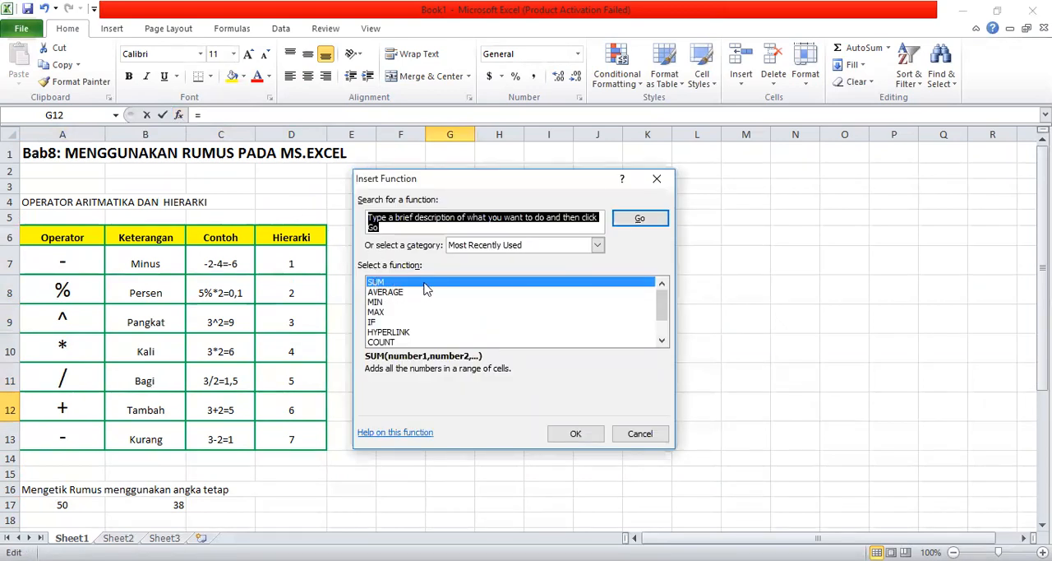
left_click(402, 297)
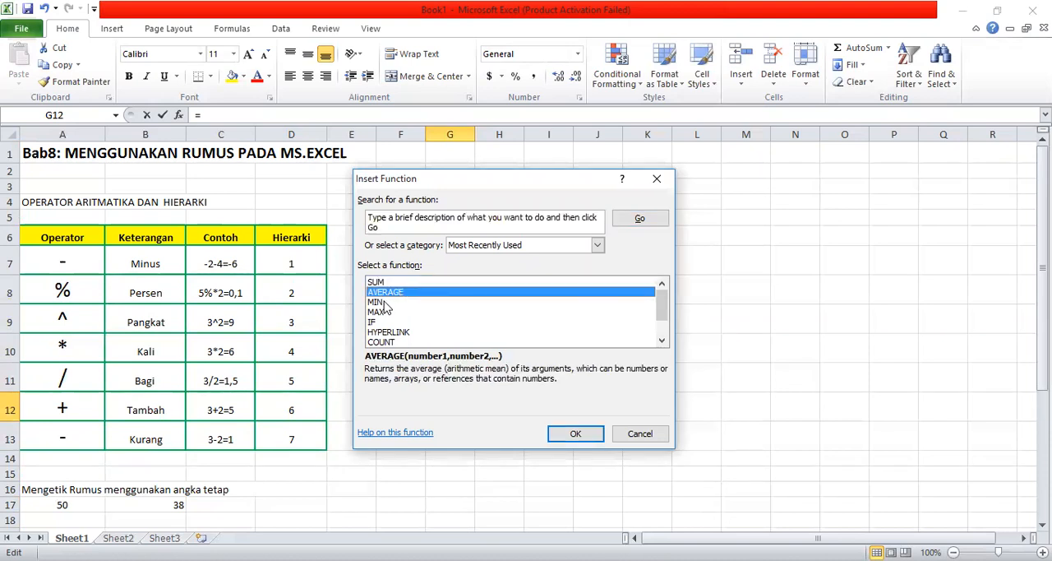
left_click(383, 304)
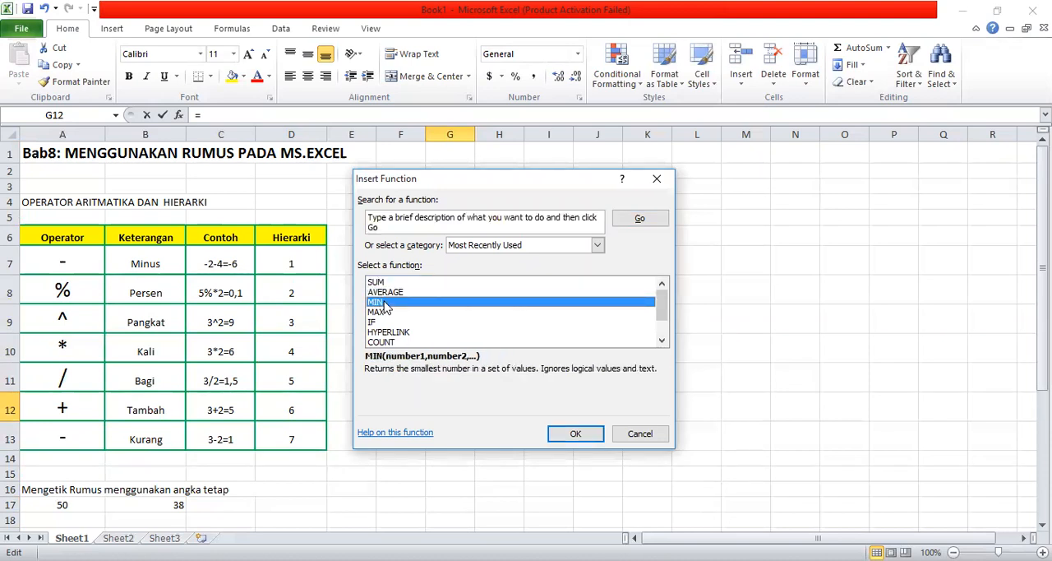
left_click(386, 312)
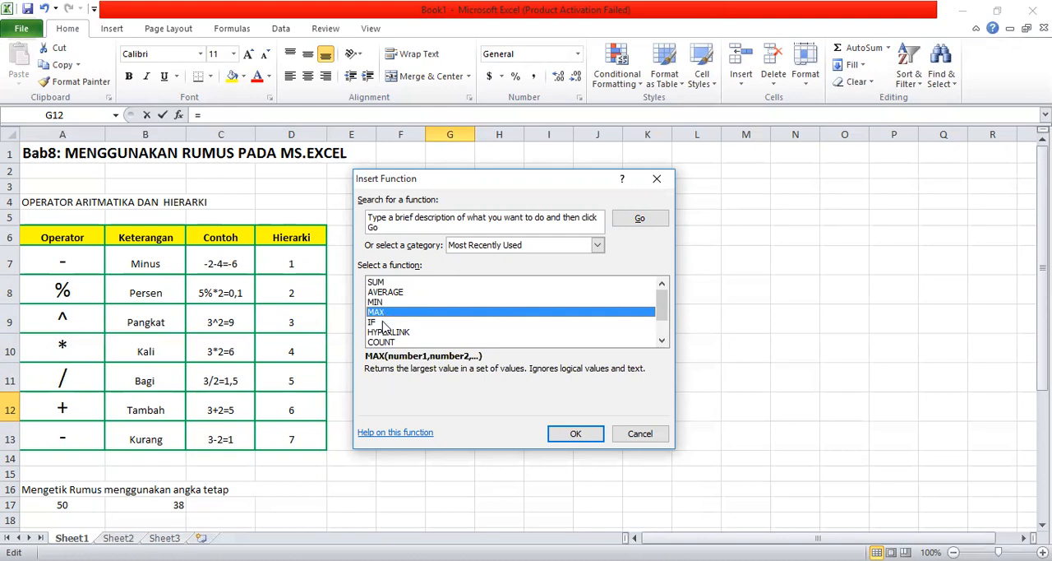
left_click(383, 322)
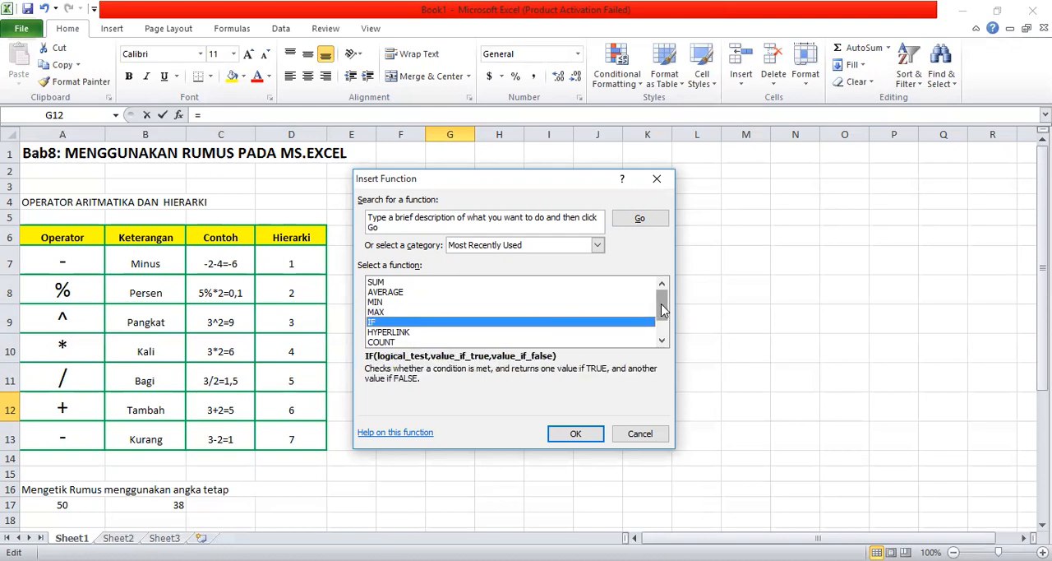
mouse_move(663, 309)
left_mouse_down()
mouse_move(664, 355)
mouse_move(666, 296)
left_mouse_up()
left_click(634, 436)
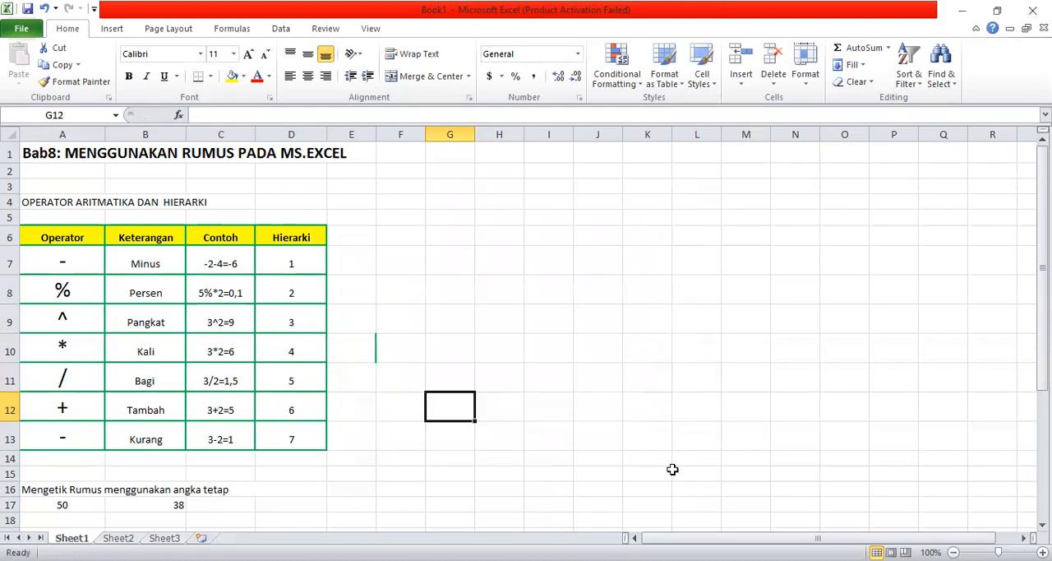